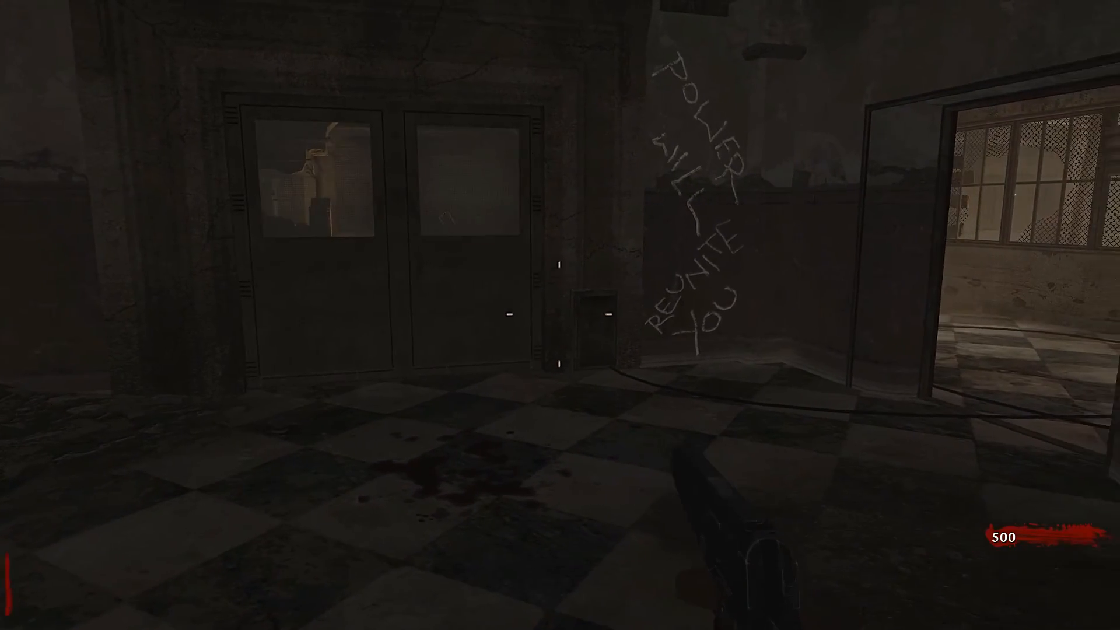
{"action": "key", "text": "d"}
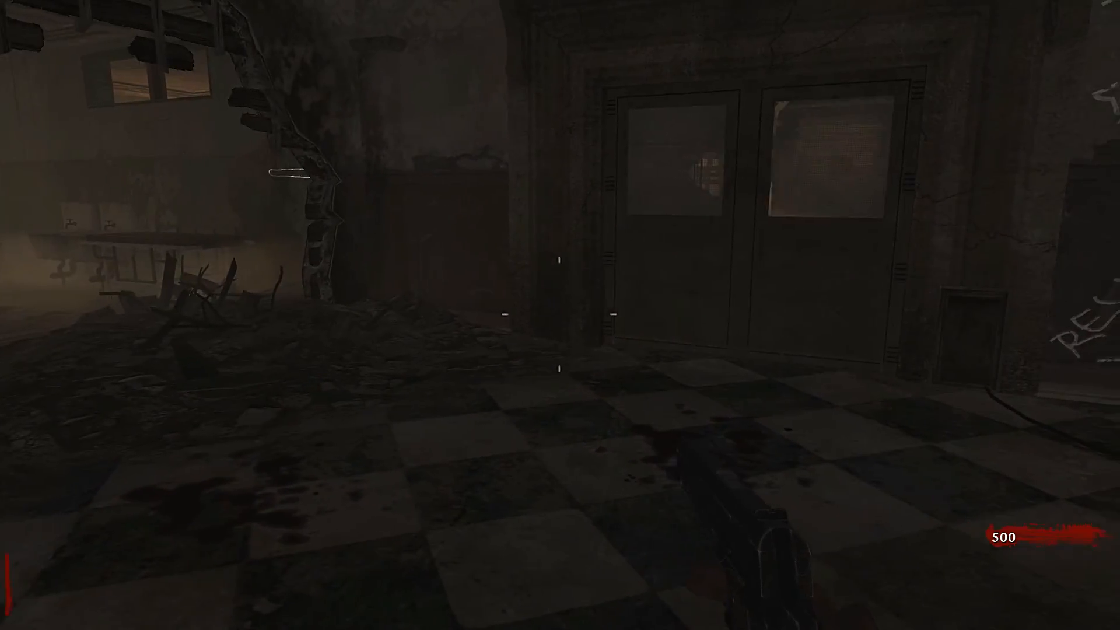
{"action": "key", "text": "d"}
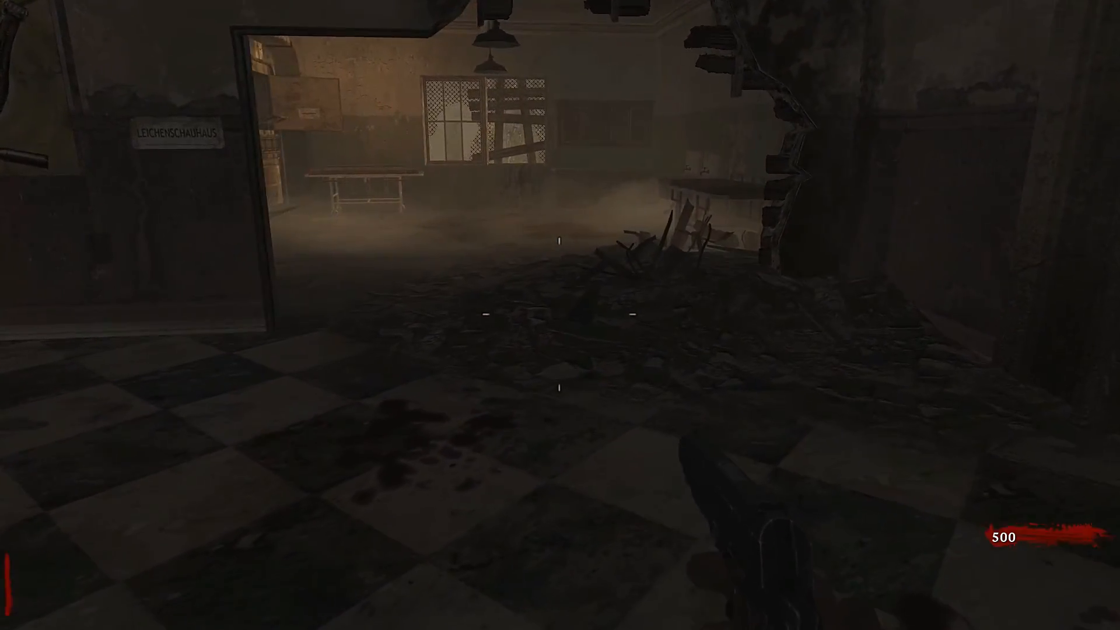
{"action": "key", "text": "w"}
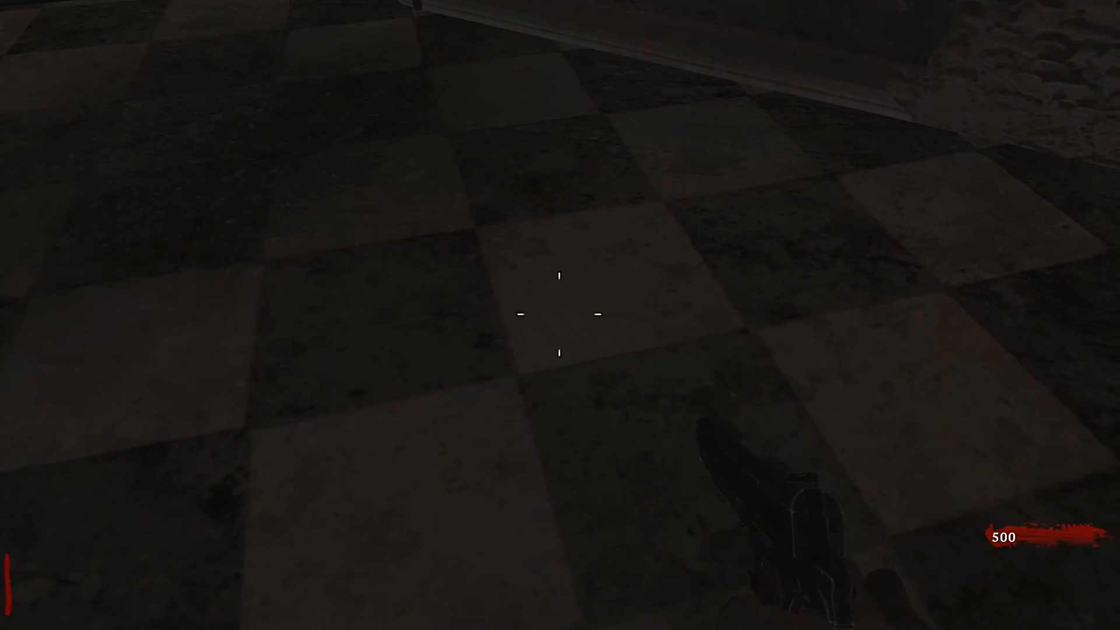
{"action": "key", "text": "w"}
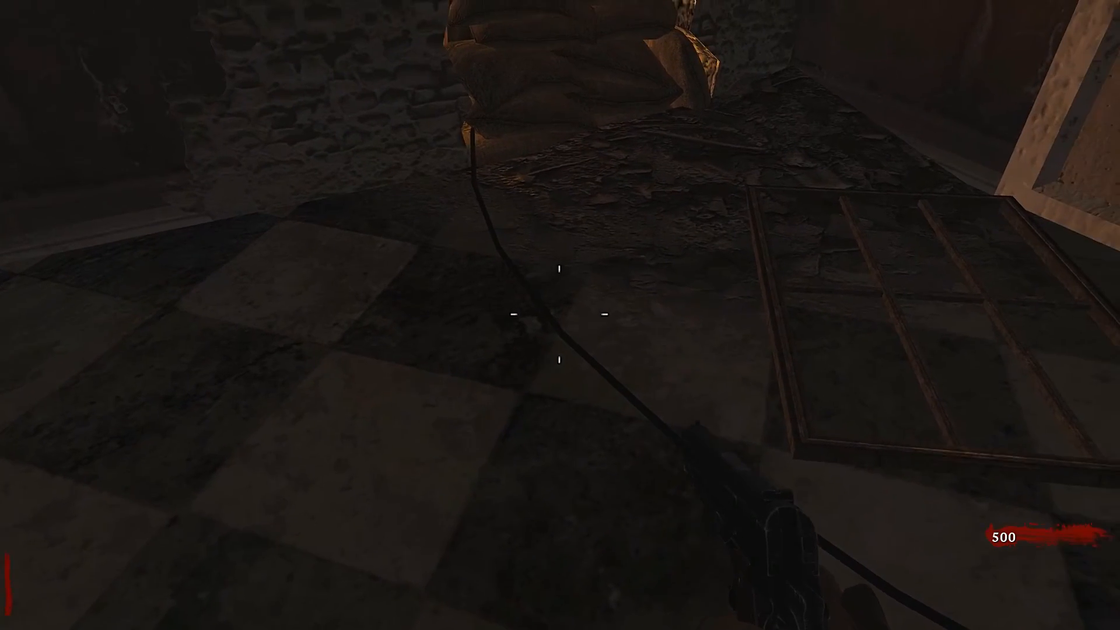
{"action": "key", "text": "w"}
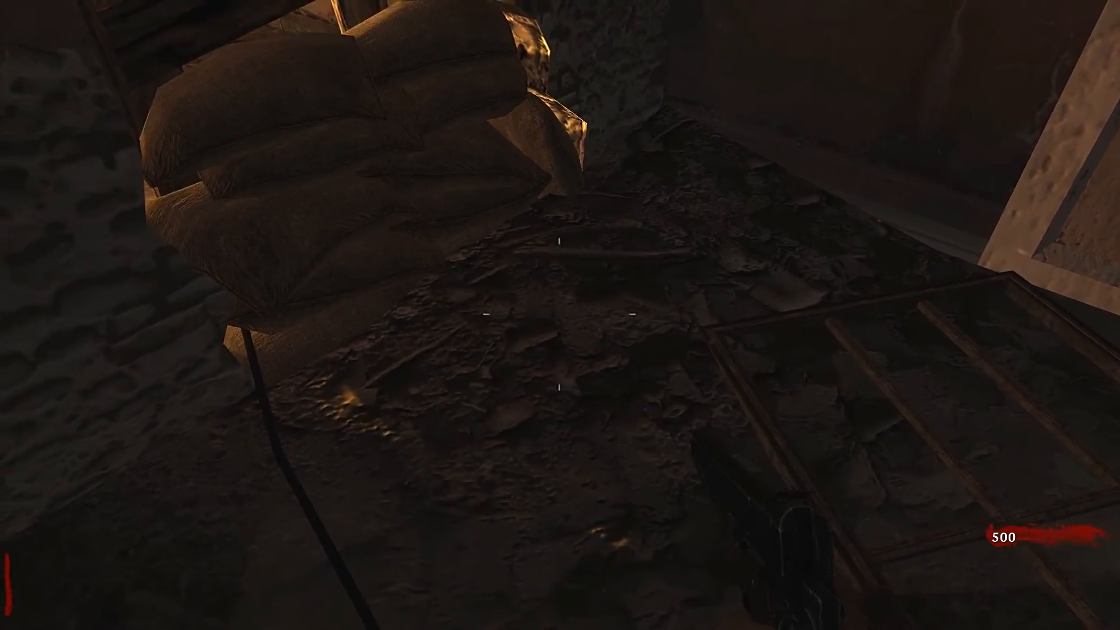
{"action": "key", "text": "a"}
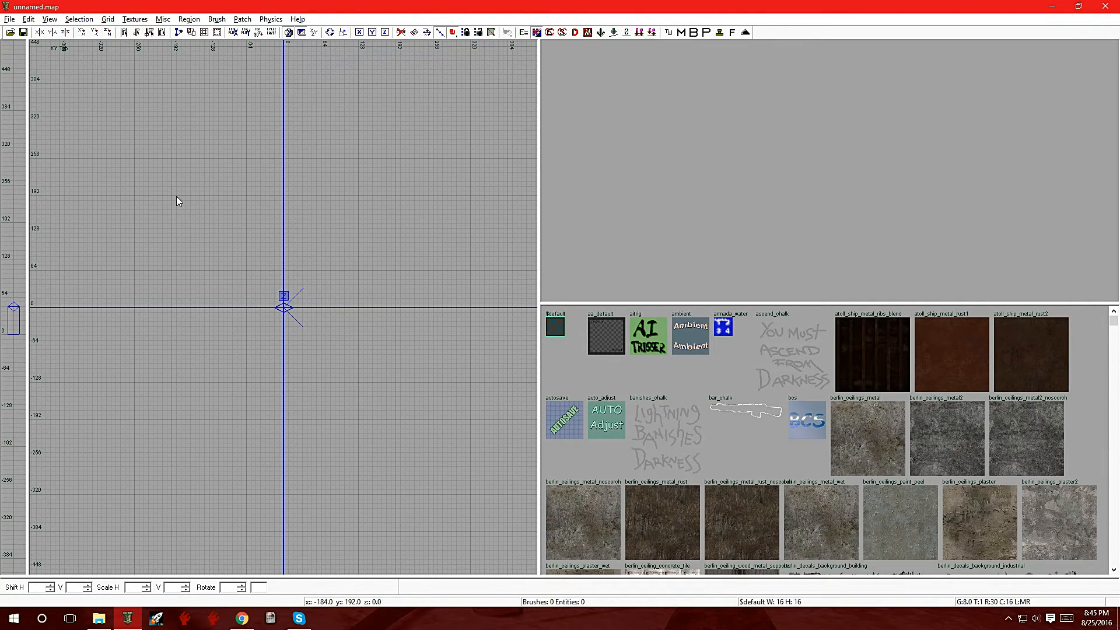
Step: Draw a floor brush about 520 by 512 units and 8 units thick around the grid origin, lowering it slightly
{"action": "mouse_move", "coordinate": [131, 158]}
{"action": "left_mouse_down"}
{"action": "mouse_move", "coordinate": [289, 252]}
{"action": "mouse_move", "coordinate": [434, 316]}
{"action": "mouse_move", "coordinate": [400, 350]}
{"action": "mouse_move", "coordinate": [407, 489]}
{"action": "left_mouse_up"}
{"action": "key", "text": "ctrl+Tab"}
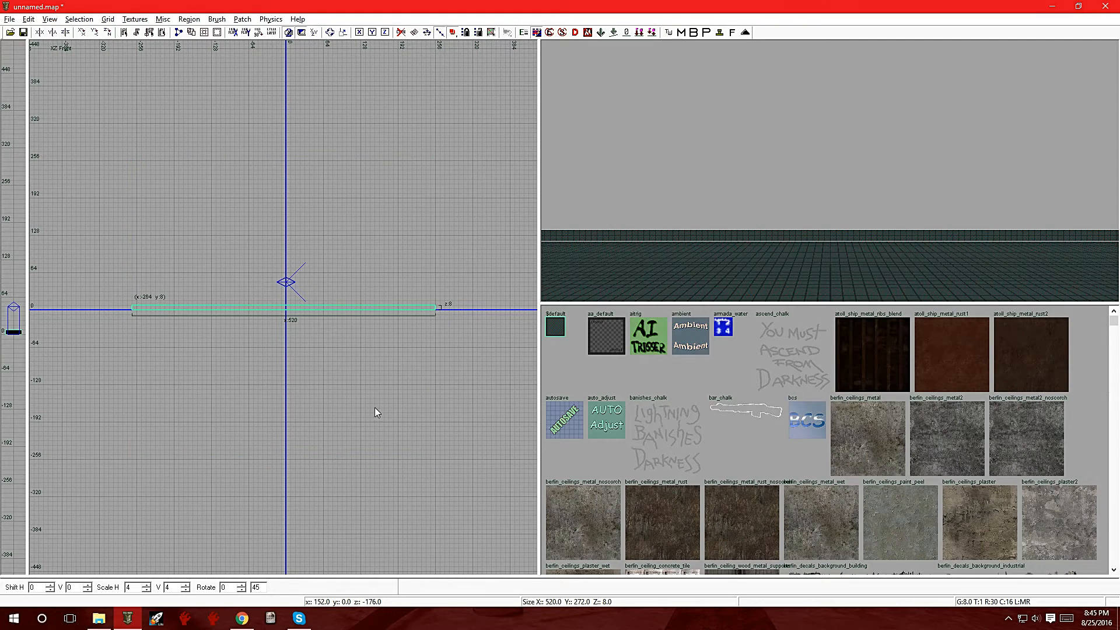
{"action": "left_click_drag", "start_coordinate": [385, 313], "coordinate": [382, 340]}
{"action": "left_click_drag", "start_coordinate": [384, 288], "coordinate": [386, 292]}
{"action": "key", "text": "ctrl+Tab"}
{"action": "key", "text": "ctrl+Tab"}
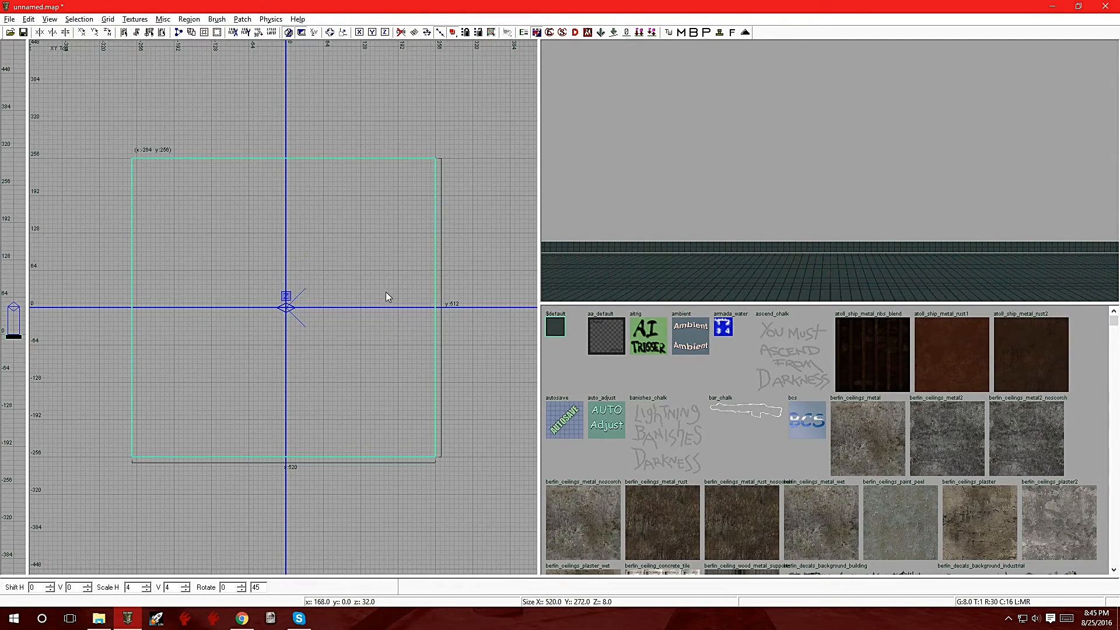
Step: Apply the berlin_floors_concrete_tile5 texture to the floor brush
{"action": "scroll", "coordinate": [744, 461], "scroll_direction": "down", "scroll_amount": 5}
{"action": "scroll", "coordinate": [744, 461], "scroll_direction": "up", "scroll_amount": 5}
{"action": "scroll", "coordinate": [912, 445], "scroll_direction": "down", "scroll_amount": 15}
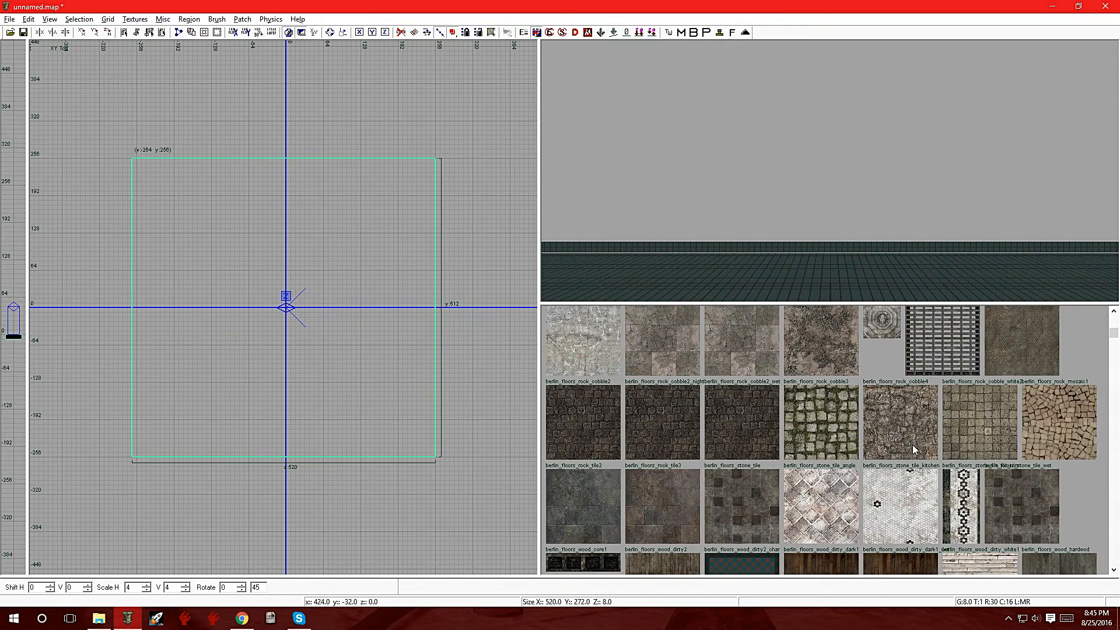
{"action": "scroll", "coordinate": [912, 444], "scroll_direction": "up", "scroll_amount": 2}
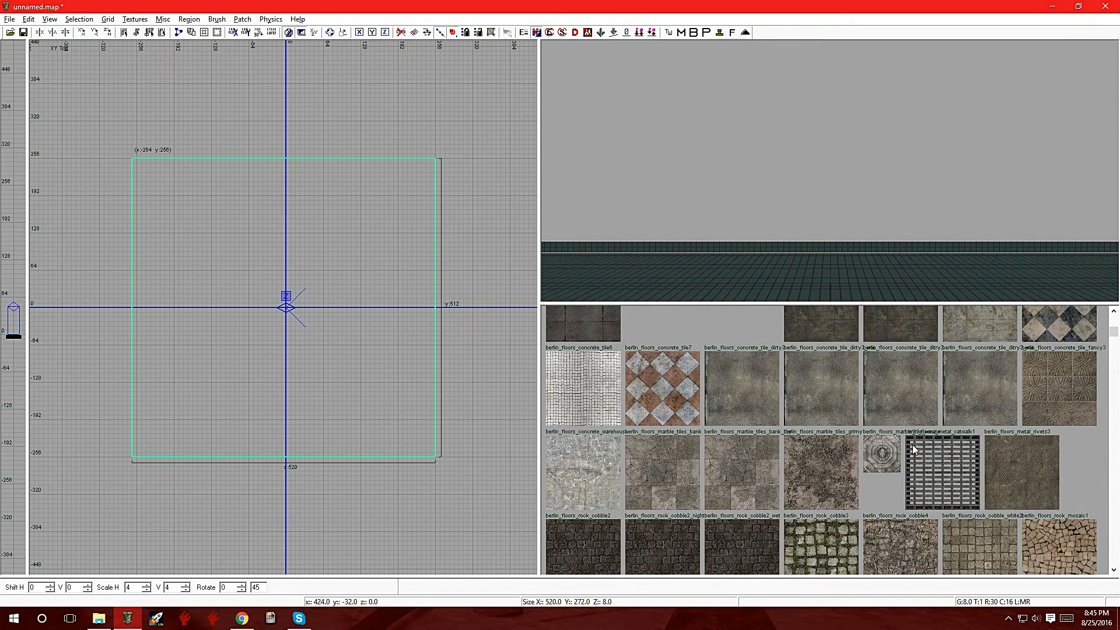
{"action": "scroll", "coordinate": [912, 444], "scroll_direction": "up", "scroll_amount": 2}
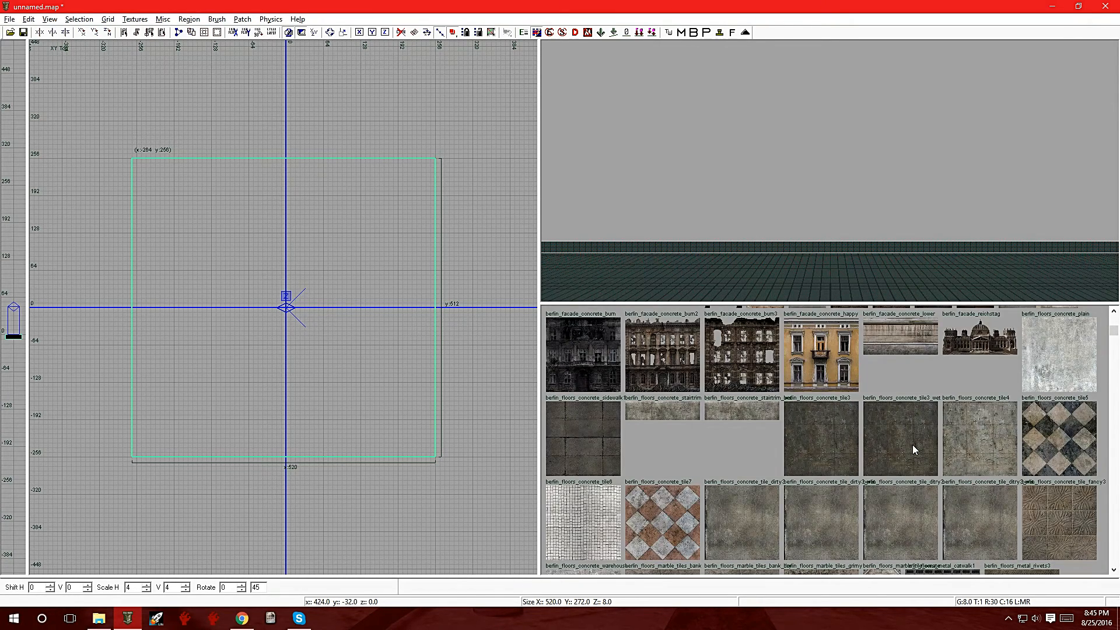
{"action": "left_click", "coordinate": [1045, 442]}
Step: Enlarge the 3D view to inspect the textured floor, and deselect the brush
{"action": "mouse_move", "coordinate": [894, 160]}
{"action": "right_mouse_down"}
{"action": "mouse_move", "coordinate": [894, 135]}
{"action": "mouse_move", "coordinate": [883, 292]}
{"action": "right_mouse_up"}
{"action": "left_click_drag", "start_coordinate": [796, 300], "coordinate": [785, 395]}
{"action": "scroll", "coordinate": [785, 275], "scroll_direction": "down", "scroll_amount": 5}
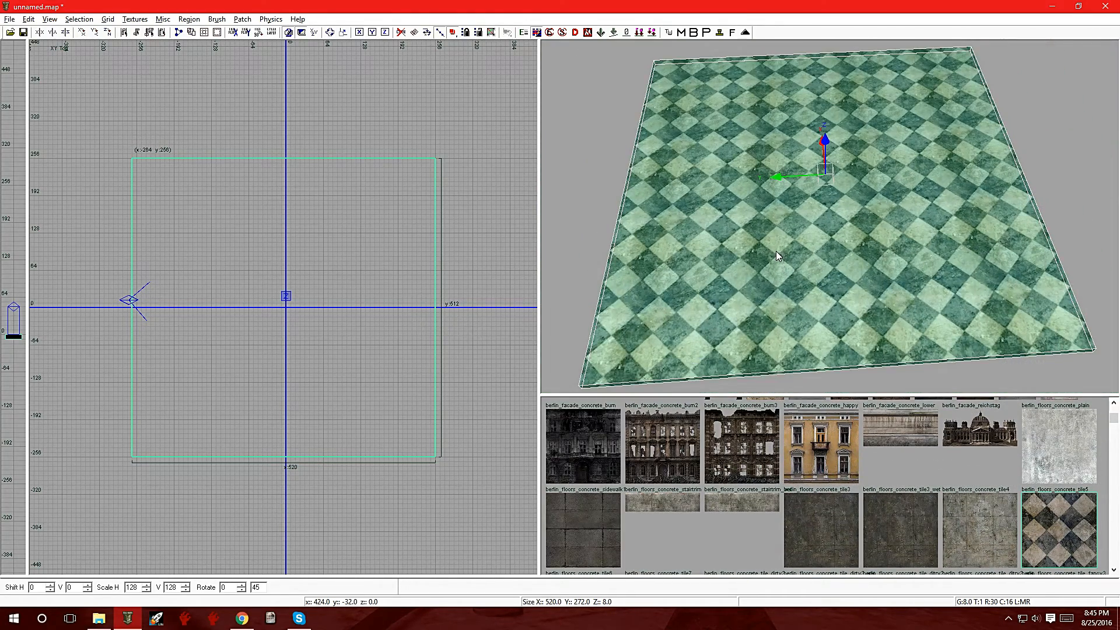
{"action": "scroll", "coordinate": [776, 251], "scroll_direction": "up", "scroll_amount": 3}
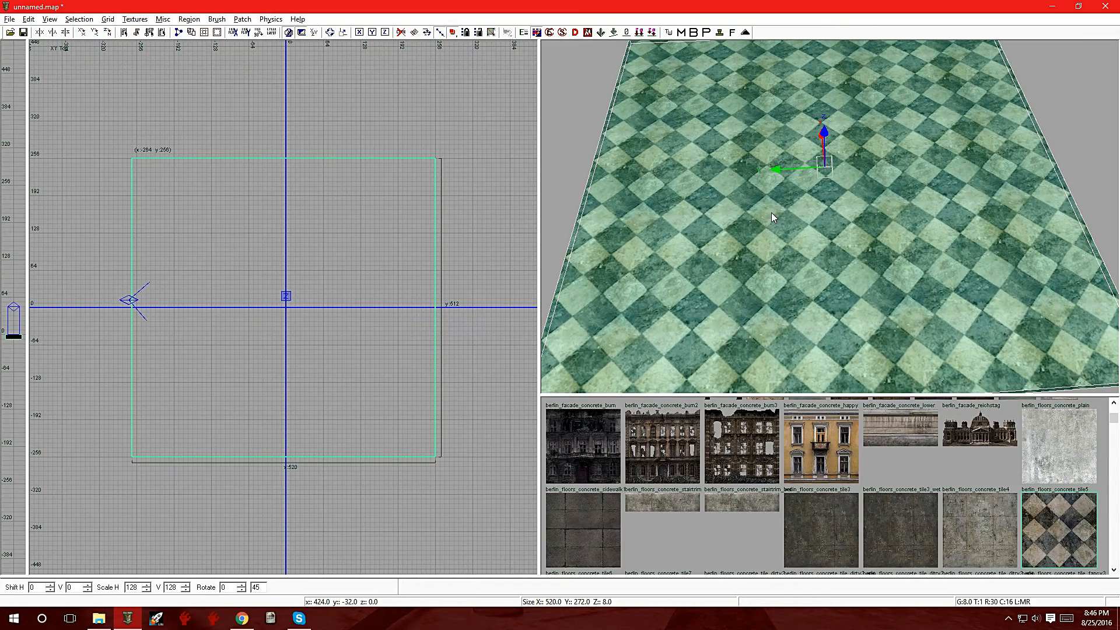
{"action": "key", "text": "Escape"}
{"action": "mouse_move", "coordinate": [771, 212]}
{"action": "right_mouse_down"}
{"action": "mouse_move", "coordinate": [743, 189]}
{"action": "mouse_move", "coordinate": [700, 201]}
{"action": "mouse_move", "coordinate": [697, 245]}
{"action": "mouse_move", "coordinate": [752, 280]}
{"action": "mouse_move", "coordinate": [755, 228]}
{"action": "mouse_move", "coordinate": [721, 213]}
{"action": "mouse_move", "coordinate": [718, 257]}
{"action": "right_mouse_up"}
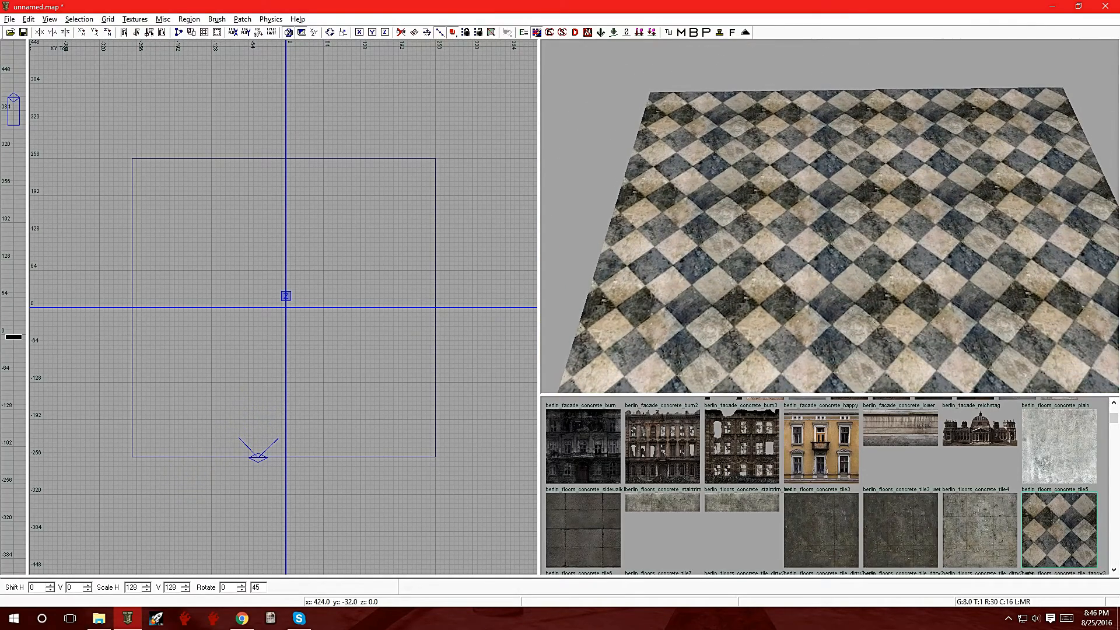
Step: Convert the floor brush into a simple terrain patch with a density of 20 in width and 20 in height
{"action": "left_click", "coordinate": [772, 213], "text": "shift"}
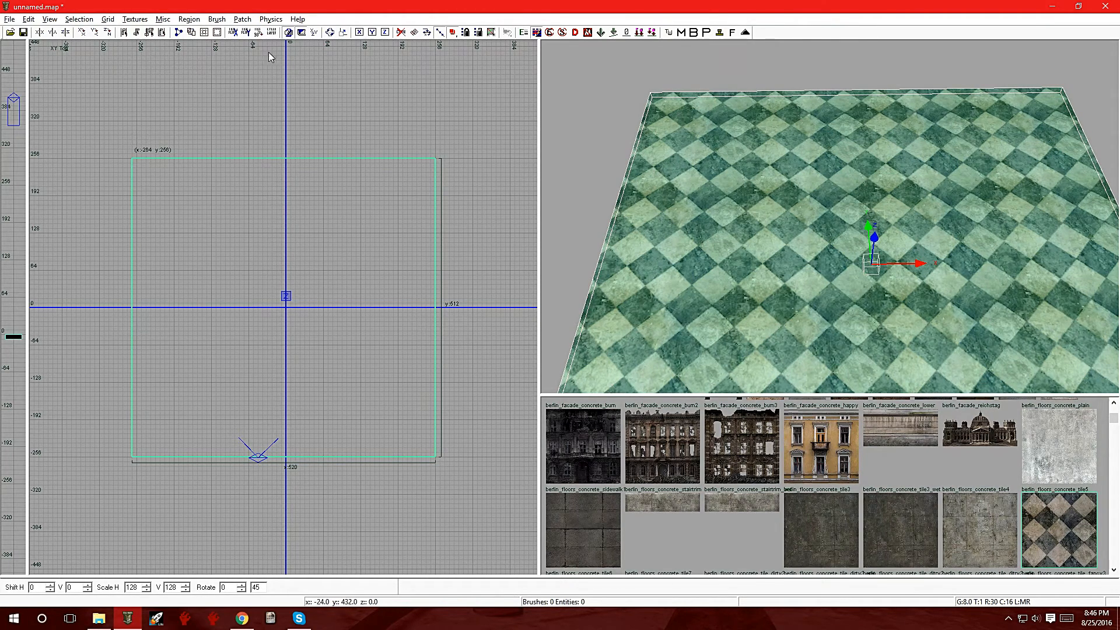
{"action": "left_click", "coordinate": [242, 19]}
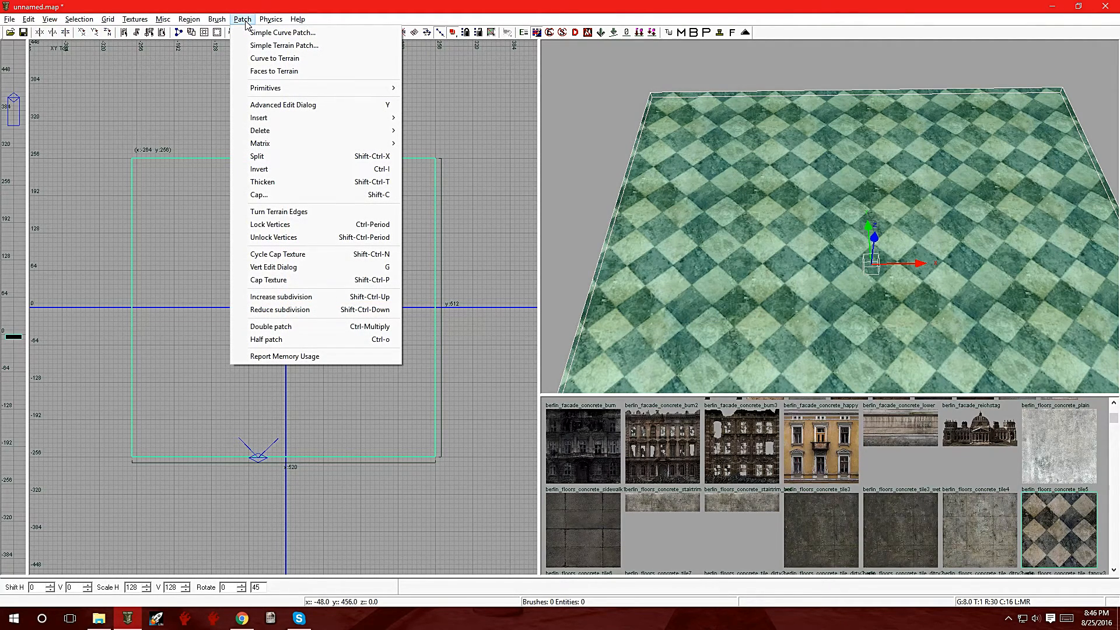
{"action": "left_click", "coordinate": [276, 46]}
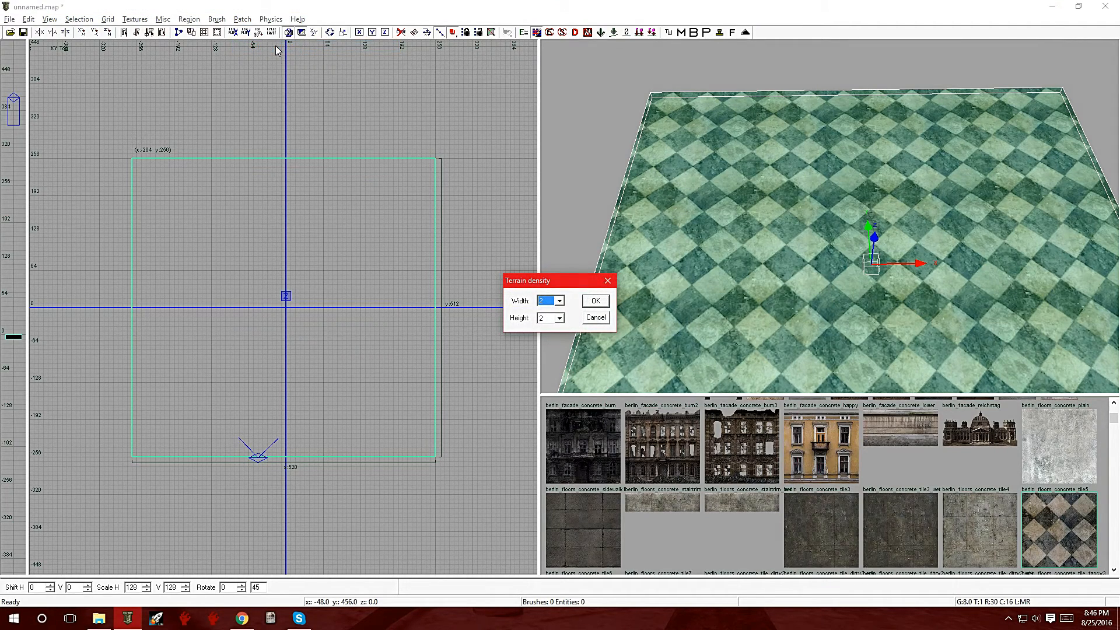
{"action": "left_click_drag", "start_coordinate": [536, 283], "coordinate": [449, 361]}
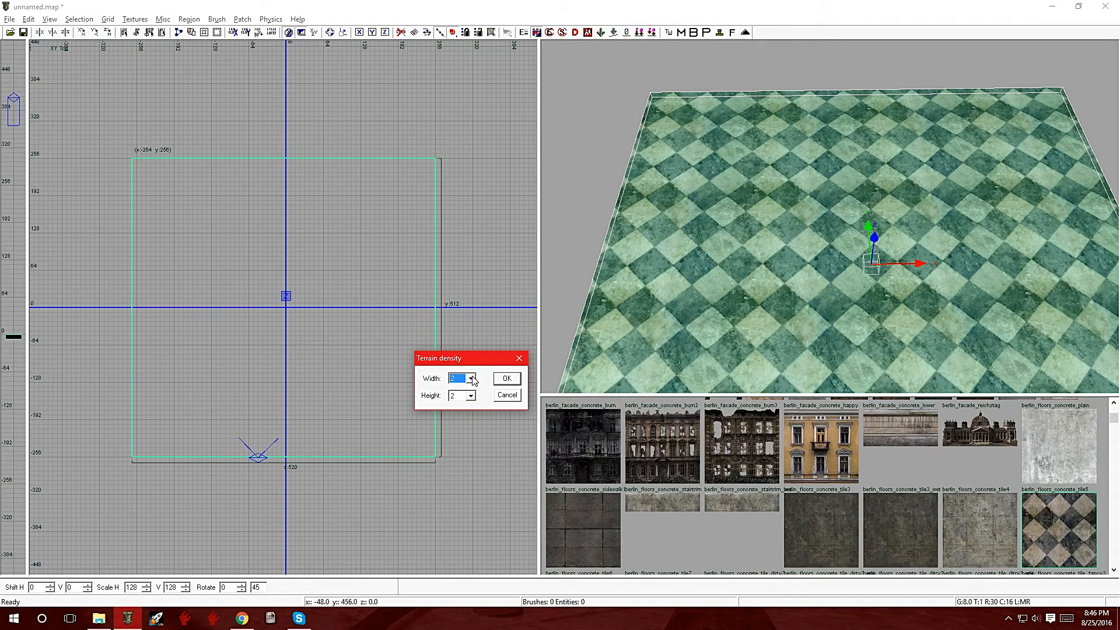
{"action": "left_click", "coordinate": [471, 378]}
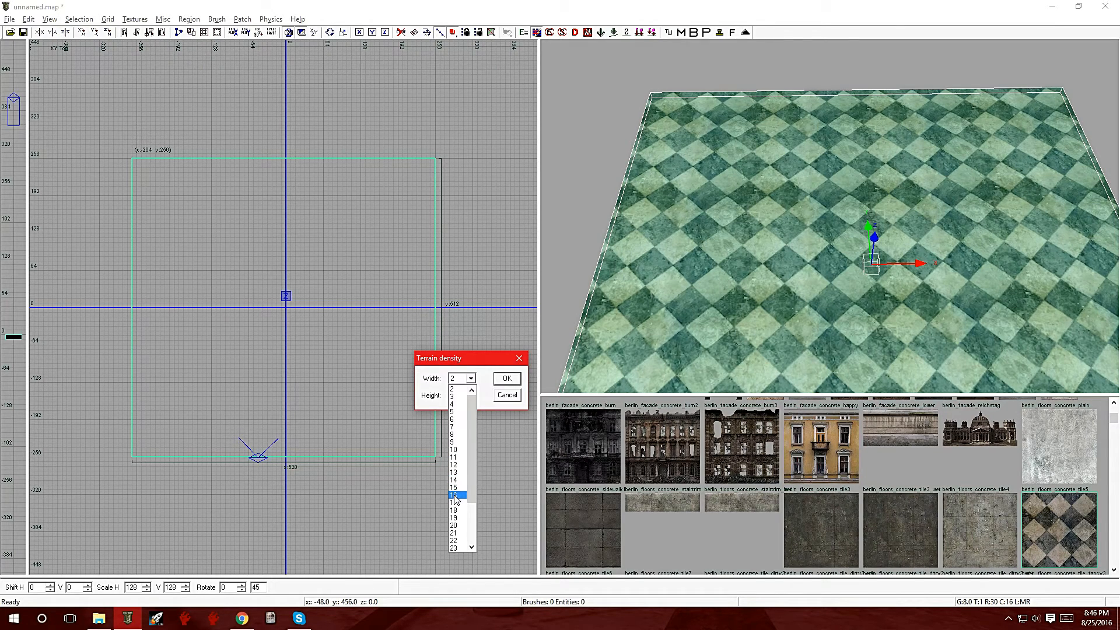
{"action": "left_click", "coordinate": [454, 525]}
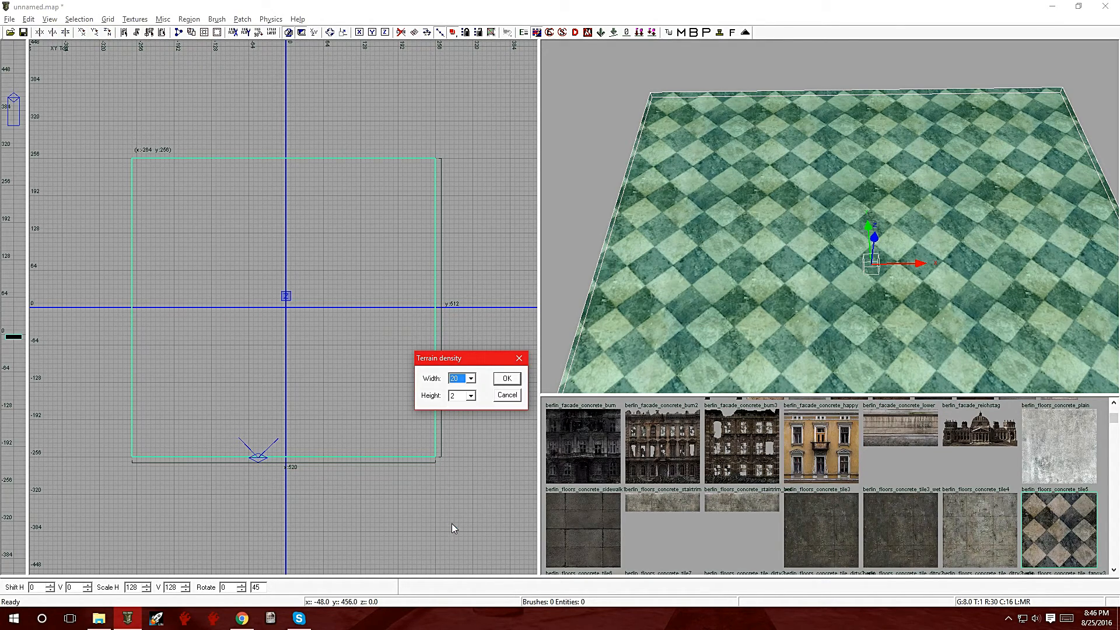
{"action": "left_click", "coordinate": [469, 396]}
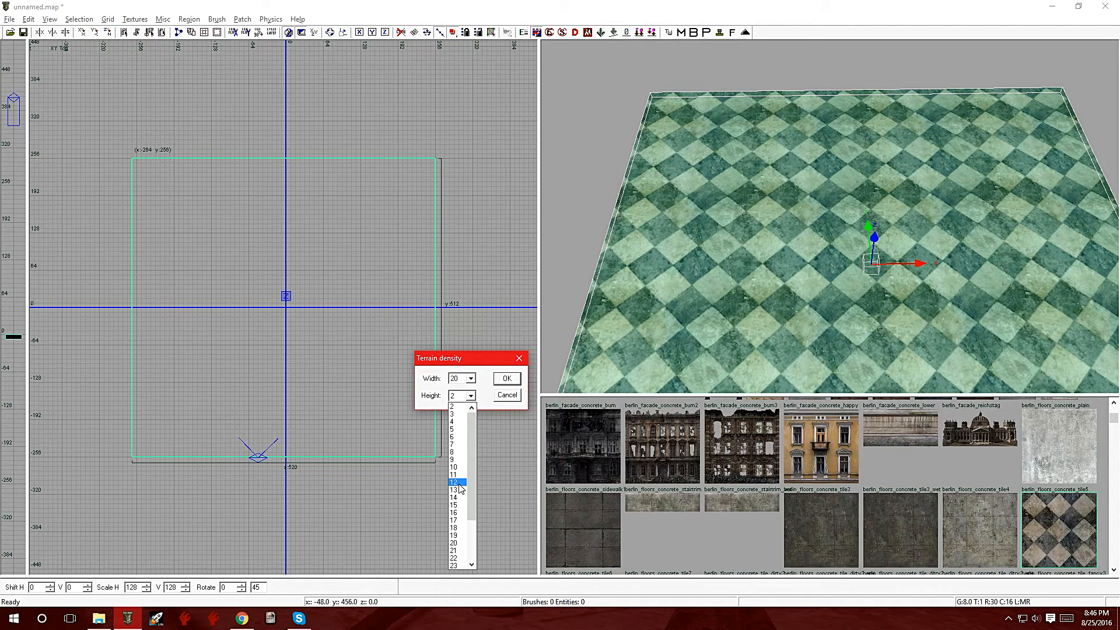
{"action": "left_click", "coordinate": [460, 543]}
{"action": "left_click", "coordinate": [508, 379]}
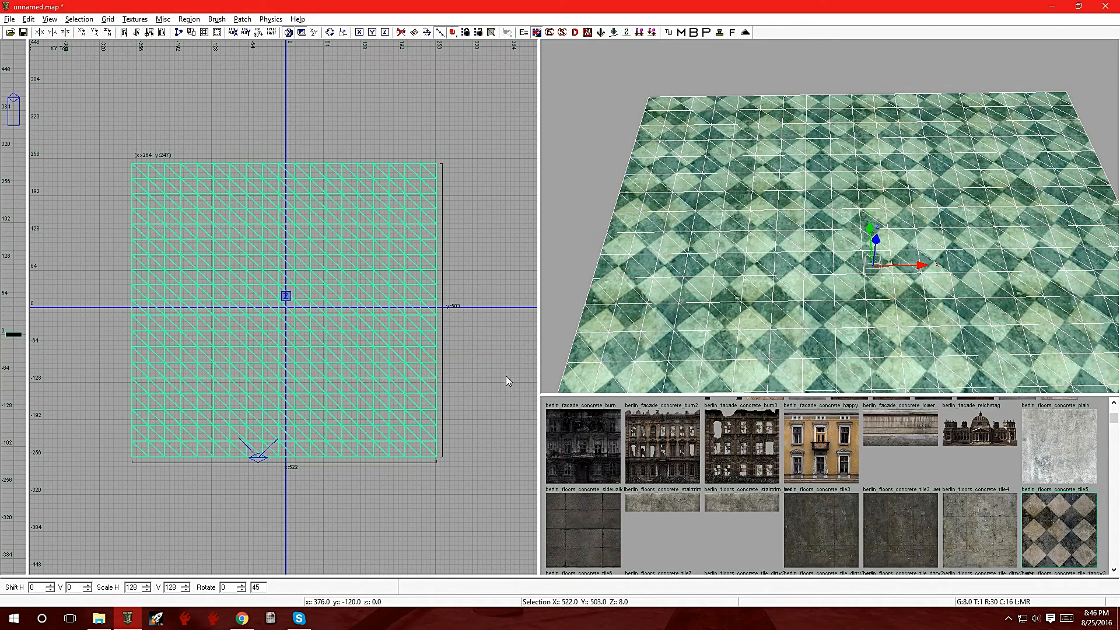
{"action": "mouse_move", "coordinate": [760, 252]}
{"action": "right_mouse_down"}
{"action": "mouse_move", "coordinate": [694, 192]}
{"action": "mouse_move", "coordinate": [700, 303]}
{"action": "mouse_move", "coordinate": [679, 291]}
{"action": "mouse_move", "coordinate": [680, 227]}
{"action": "mouse_move", "coordinate": [641, 298]}
{"action": "mouse_move", "coordinate": [642, 338]}
{"action": "mouse_move", "coordinate": [662, 245]}
{"action": "mouse_move", "coordinate": [661, 295]}
{"action": "mouse_move", "coordinate": [677, 295]}
{"action": "mouse_move", "coordinate": [671, 251]}
{"action": "mouse_move", "coordinate": [653, 312]}
{"action": "mouse_move", "coordinate": [671, 265]}
{"action": "right_mouse_up"}
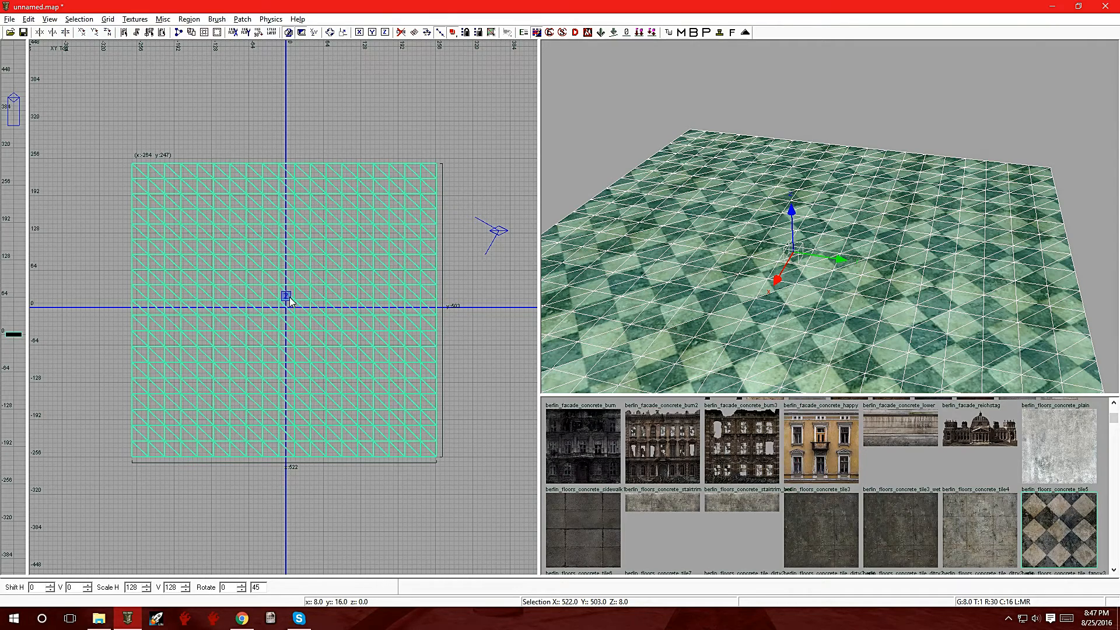
{"action": "right_click", "coordinate": [319, 279]}
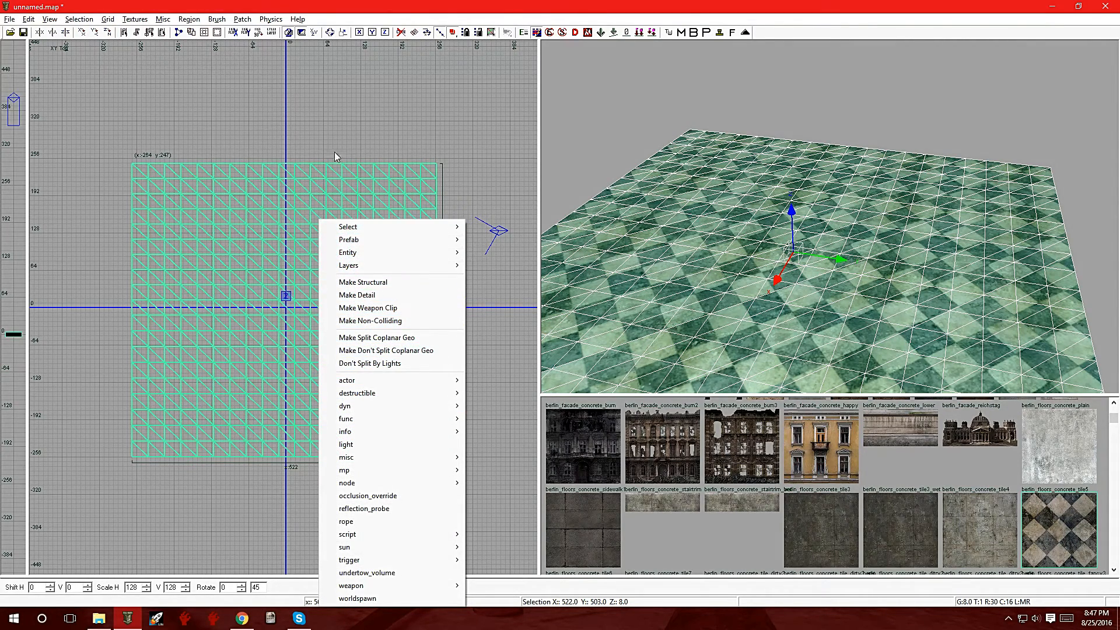
{"action": "left_click", "coordinate": [329, 109]}
{"action": "key", "text": "Escape"}
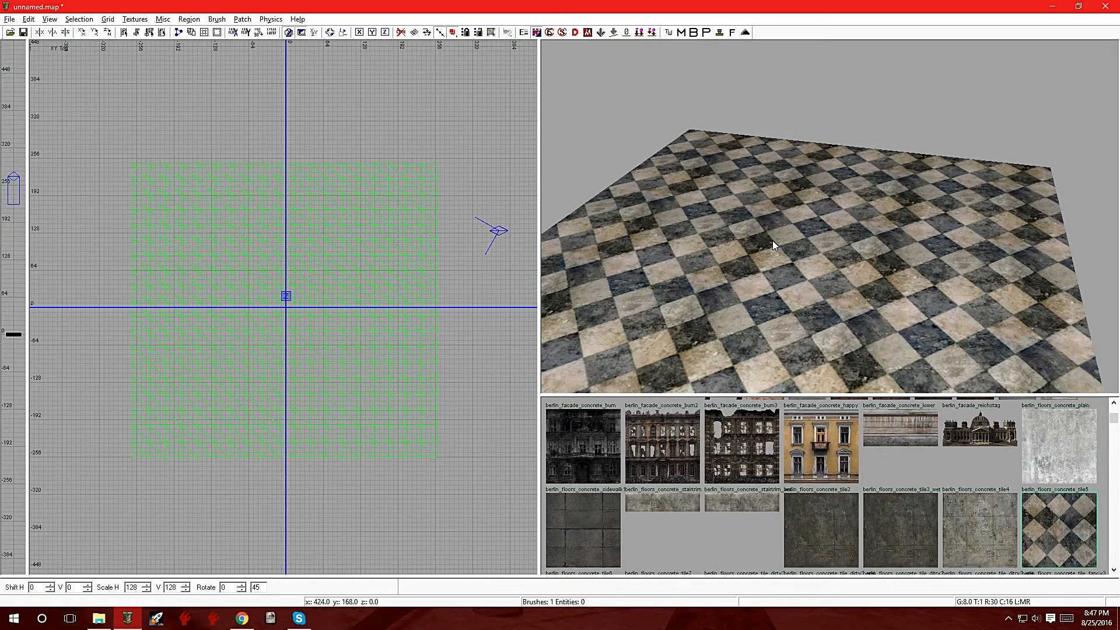
{"action": "right_click", "coordinate": [617, 138]}
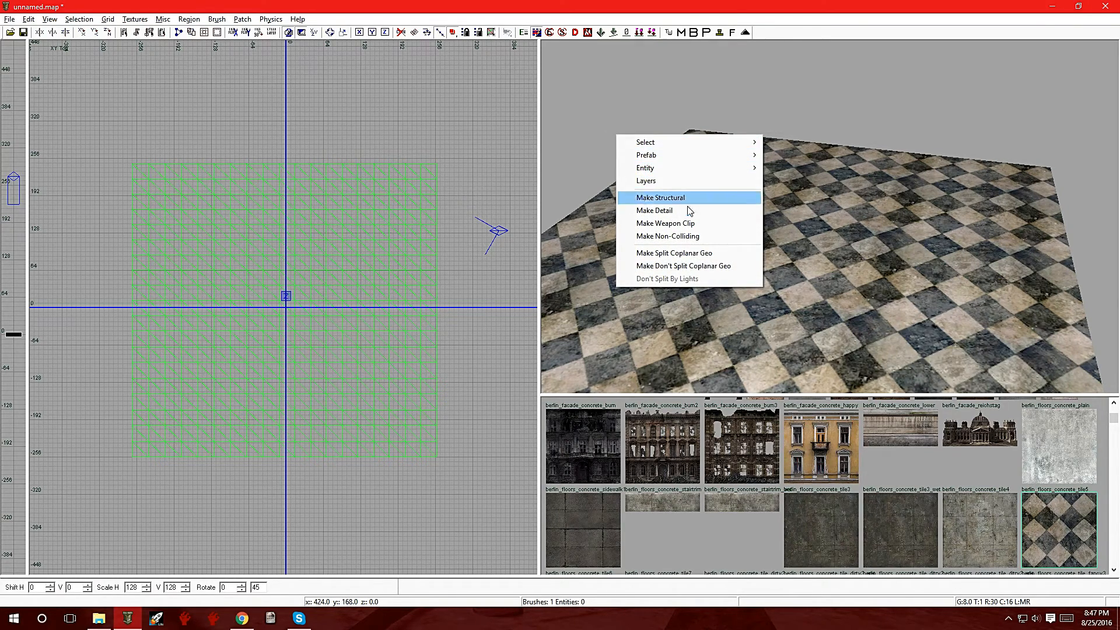
{"action": "right_click", "coordinate": [852, 255]}
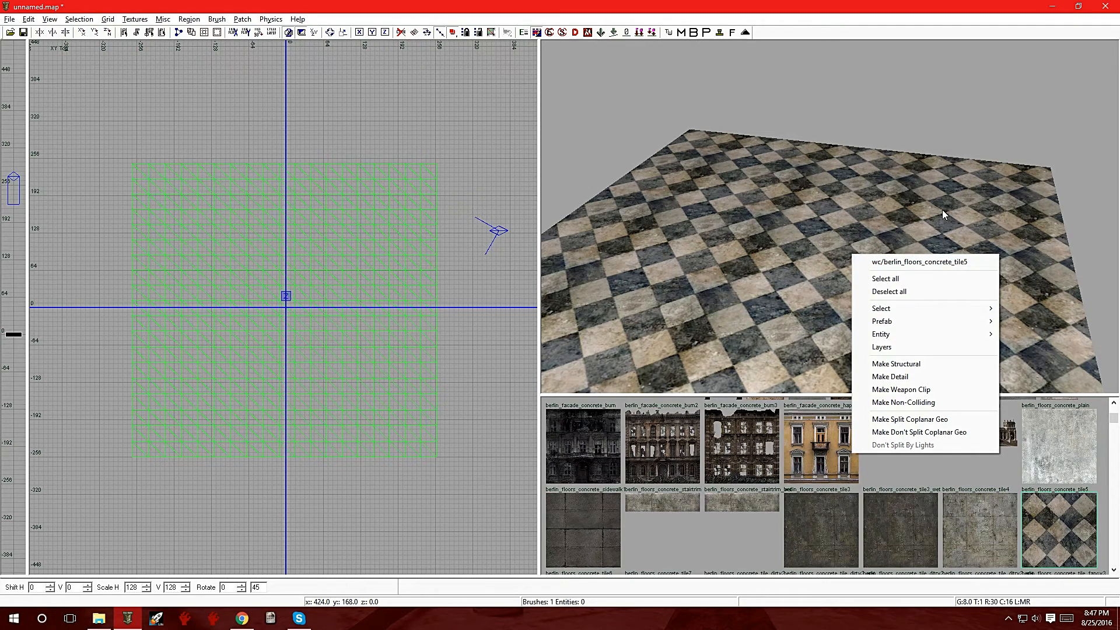
{"action": "right_click", "coordinate": [799, 234]}
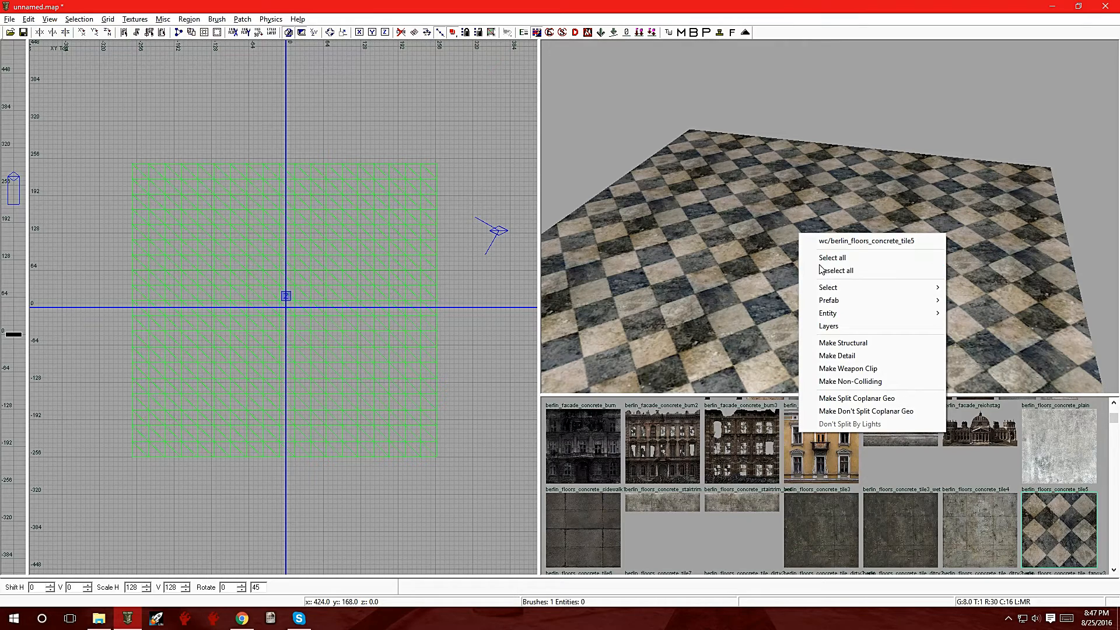
{"action": "left_click", "coordinate": [812, 202]}
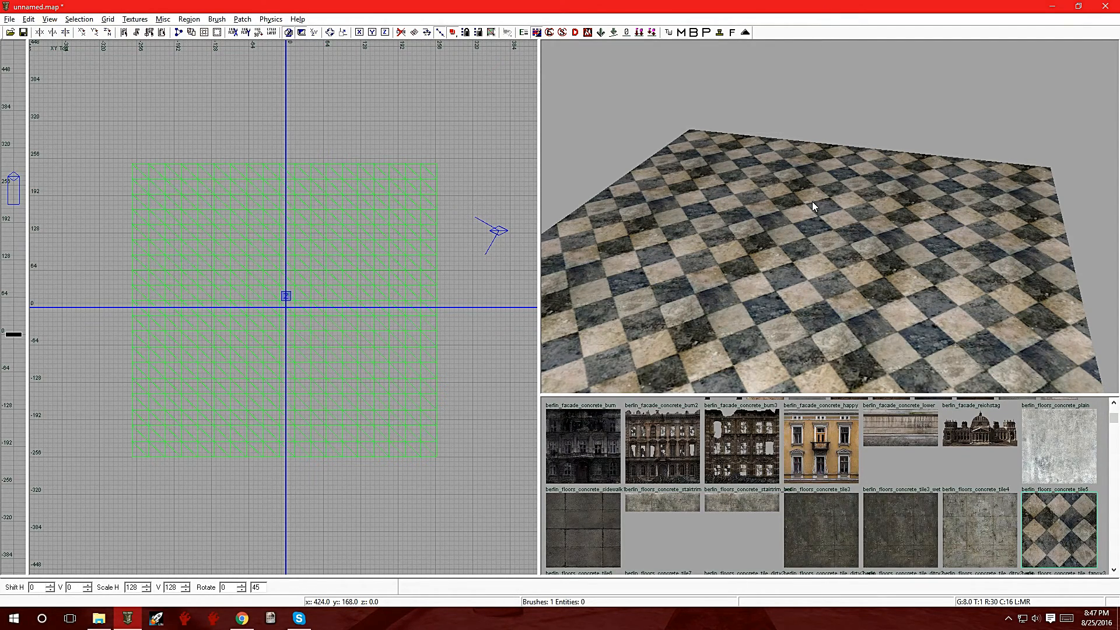
Step: Duplicate the floor terrain patch, align the copy with the original in plan, and lower it to an origin height of Z -20
{"action": "left_click", "coordinate": [812, 201], "text": "shift"}
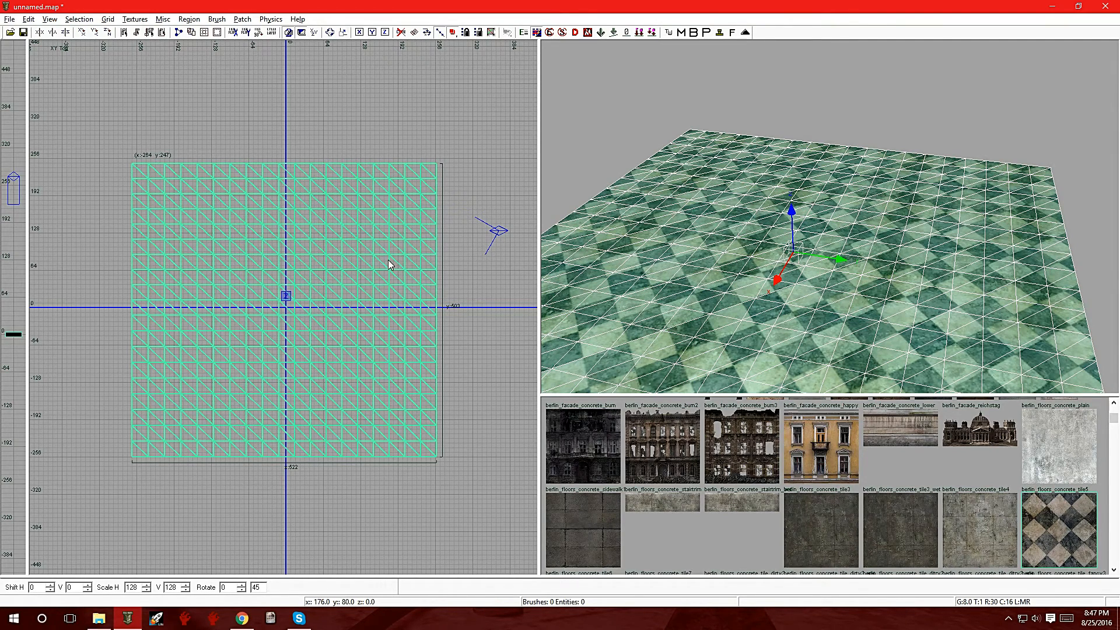
{"action": "key", "text": "ctrl+Tab"}
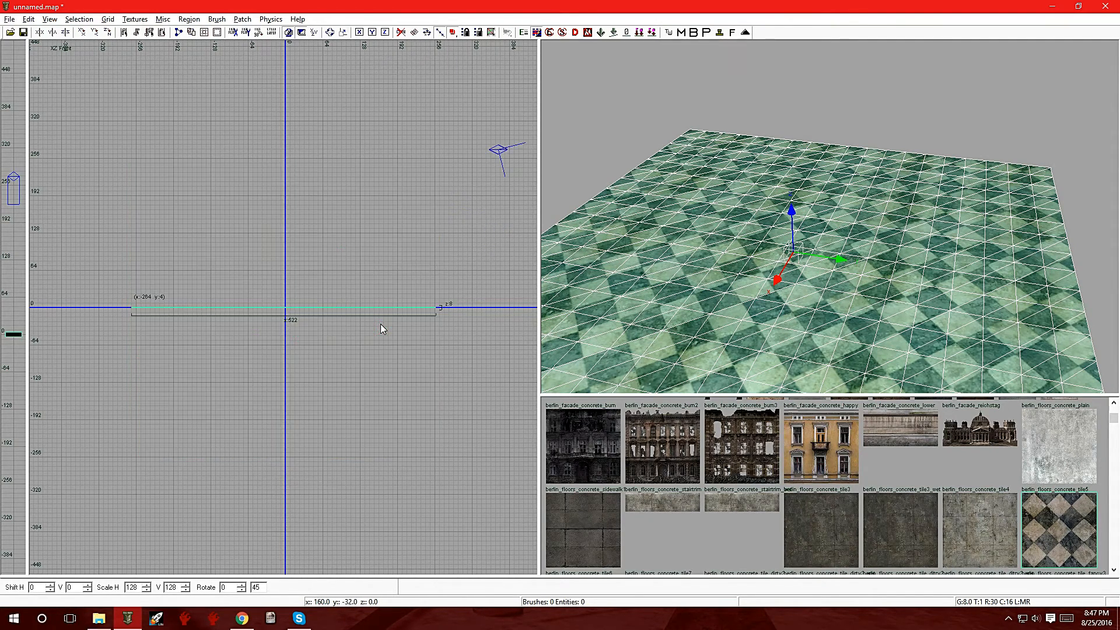
{"action": "key", "text": "space"}
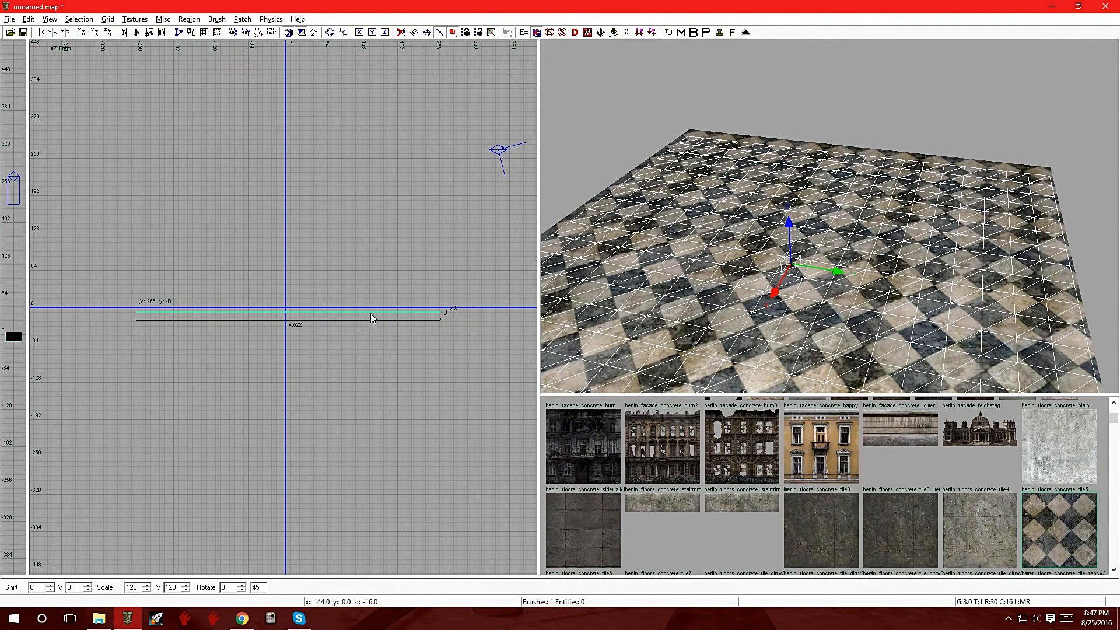
{"action": "left_click_drag", "start_coordinate": [367, 311], "coordinate": [363, 308]}
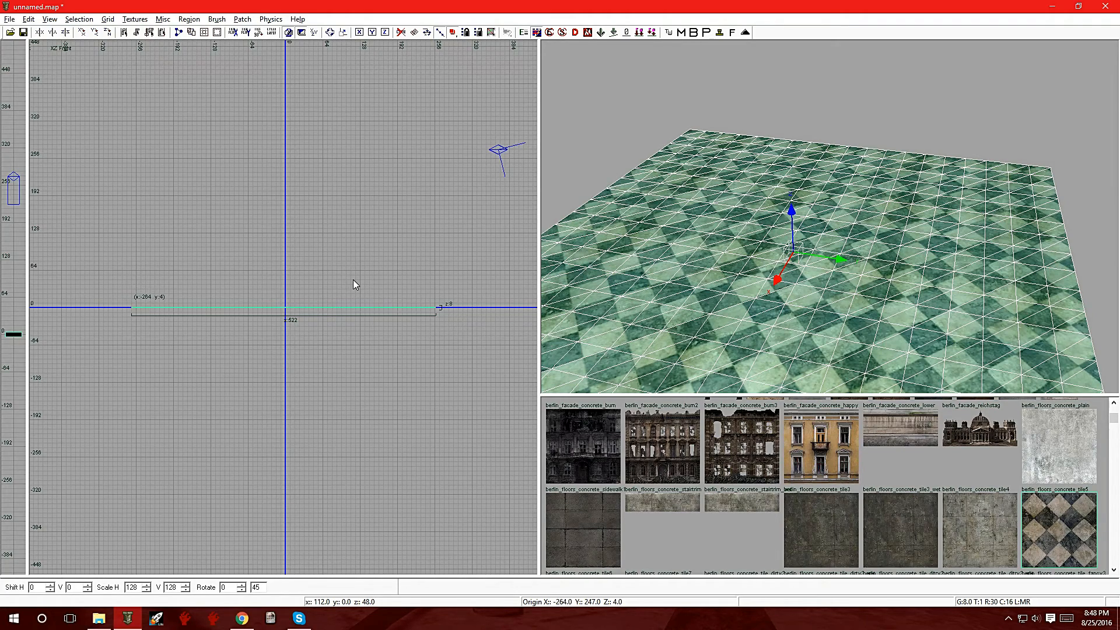
{"action": "mouse_move", "coordinate": [724, 92]}
{"action": "right_mouse_down"}
{"action": "mouse_move", "coordinate": [671, 105]}
{"action": "mouse_move", "coordinate": [720, 137]}
{"action": "mouse_move", "coordinate": [723, 96]}
{"action": "right_mouse_up"}
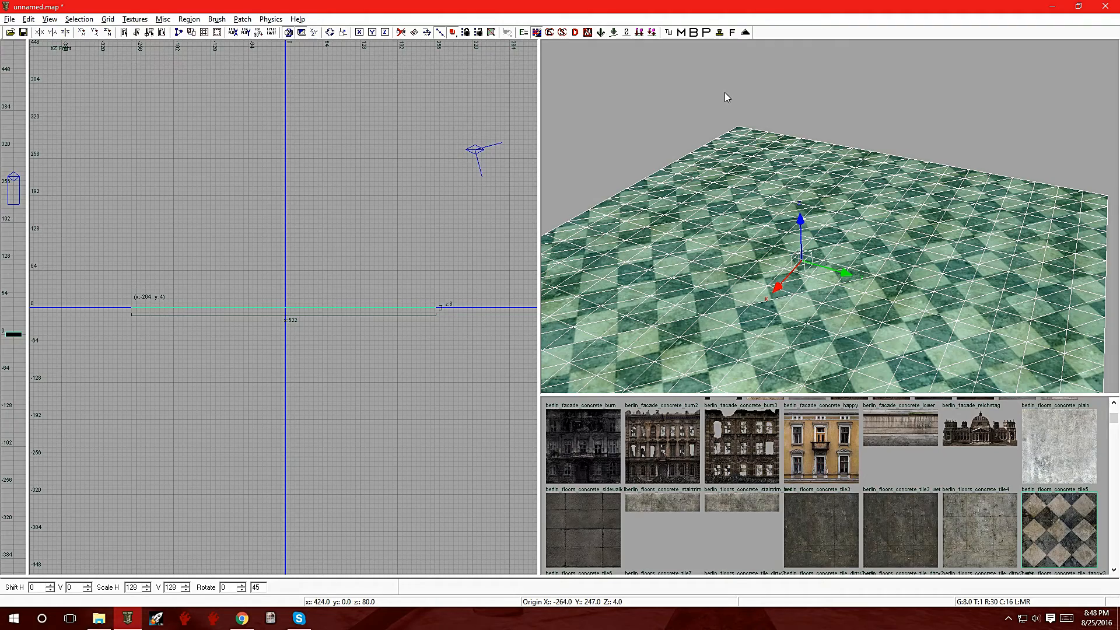
{"action": "mouse_move", "coordinate": [384, 307]}
{"action": "left_mouse_down"}
{"action": "mouse_move", "coordinate": [392, 330]}
{"action": "mouse_move", "coordinate": [384, 306]}
{"action": "mouse_move", "coordinate": [386, 321]}
{"action": "left_mouse_up"}
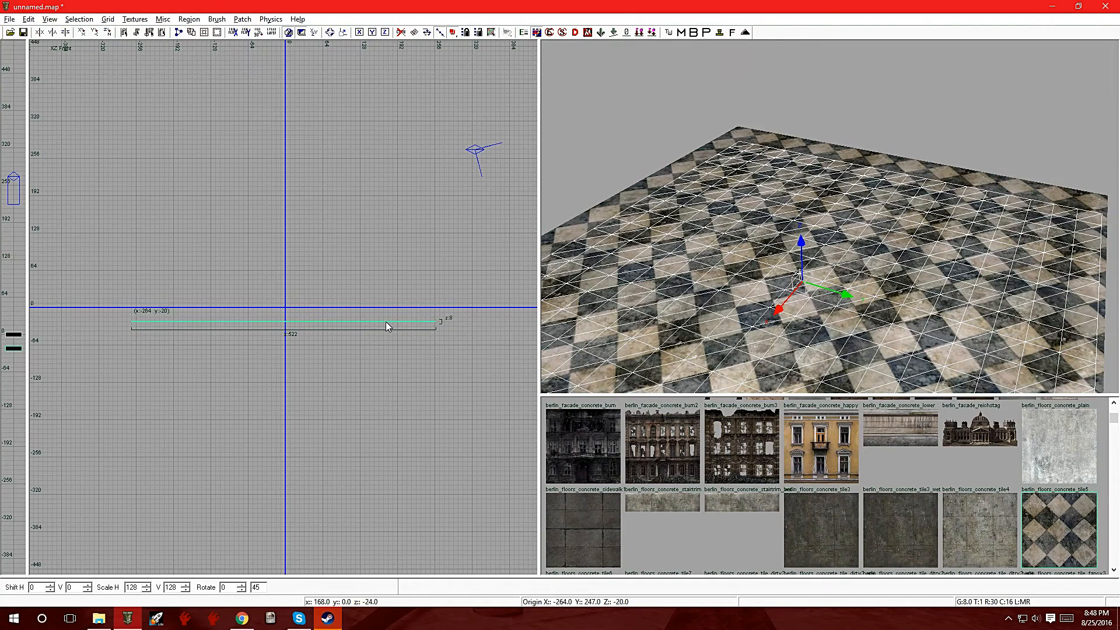
Step: Clear the selection and select the upper of the two overlapping floor terrain patches
{"action": "key", "text": "Escape"}
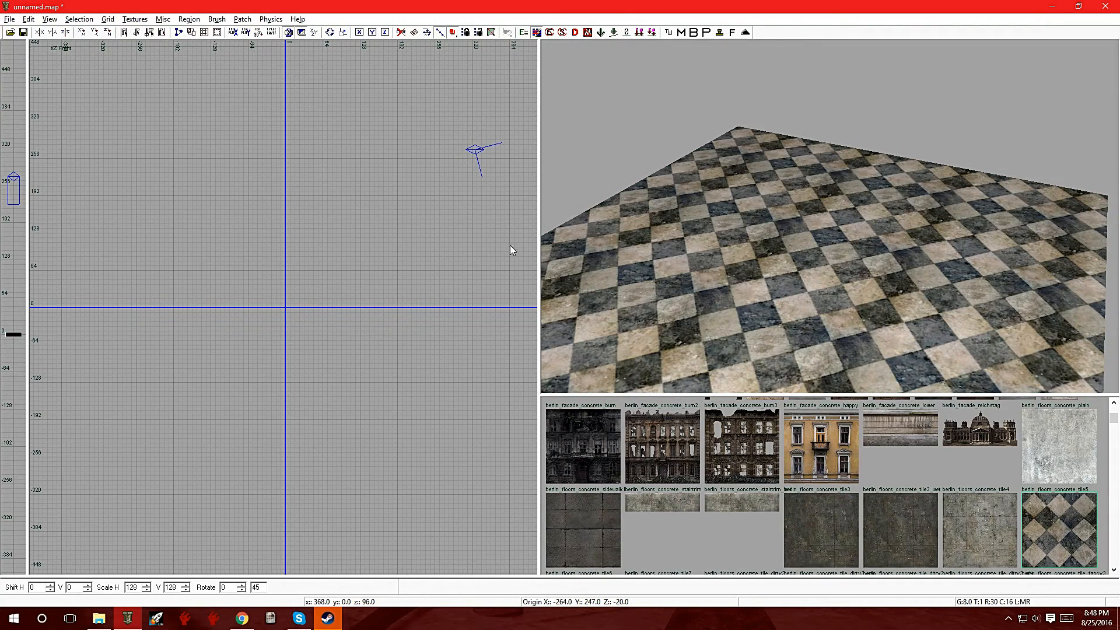
{"action": "left_click", "coordinate": [681, 233], "text": "shift"}
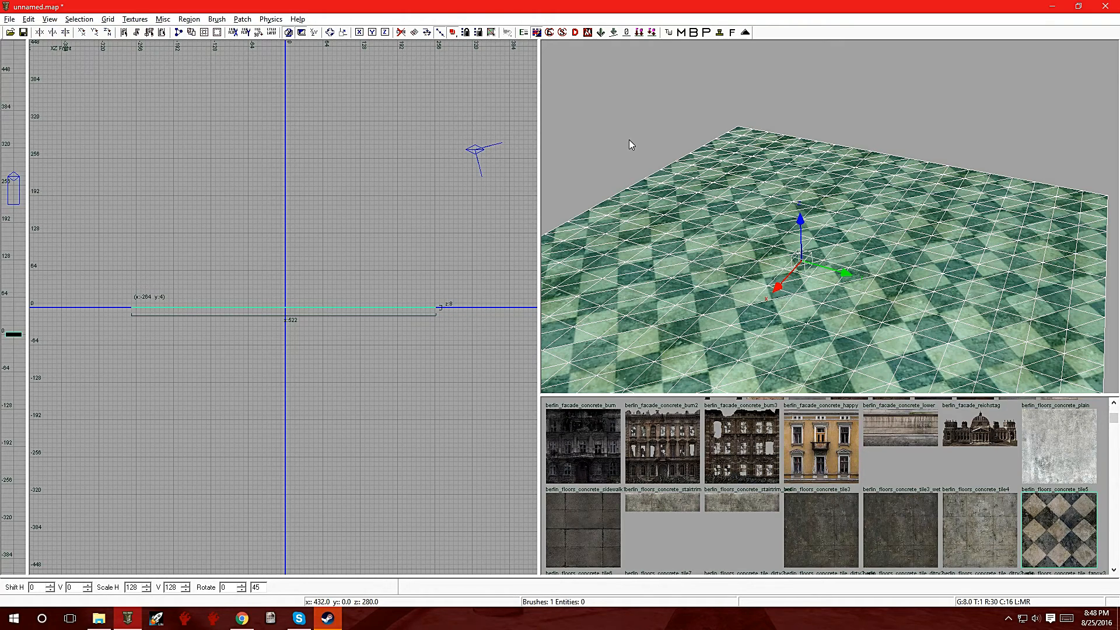
{"action": "right_click", "coordinate": [685, 232]}
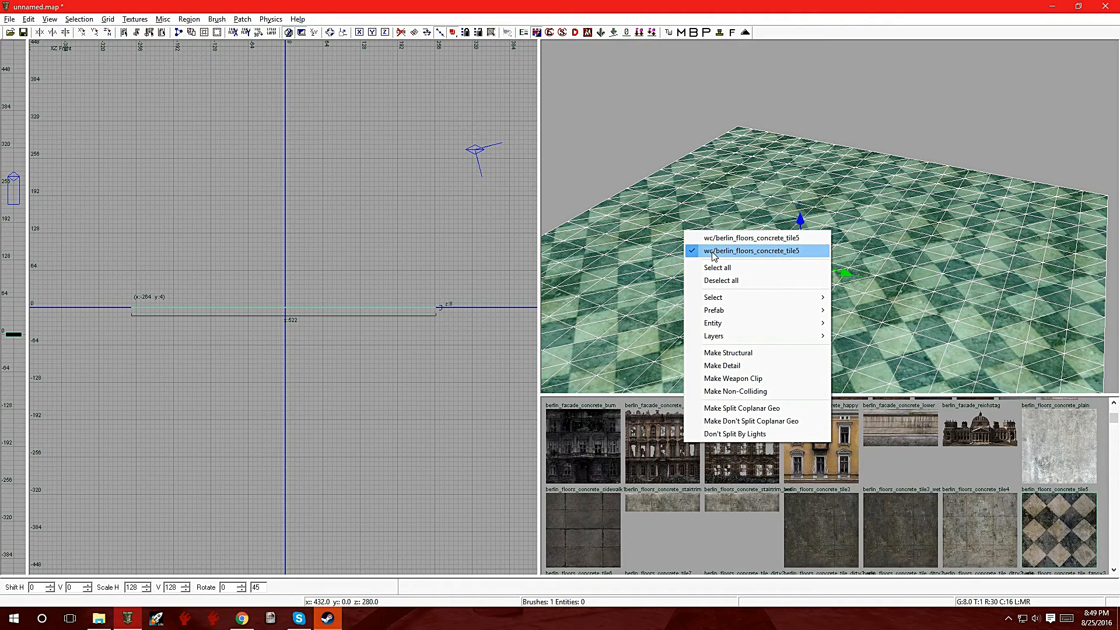
{"action": "left_click", "coordinate": [653, 550]}
Step: List the textures of all usages and apply atoll_ship_metal_ribs_blend to the upper patch
{"action": "left_click", "coordinate": [135, 20]}
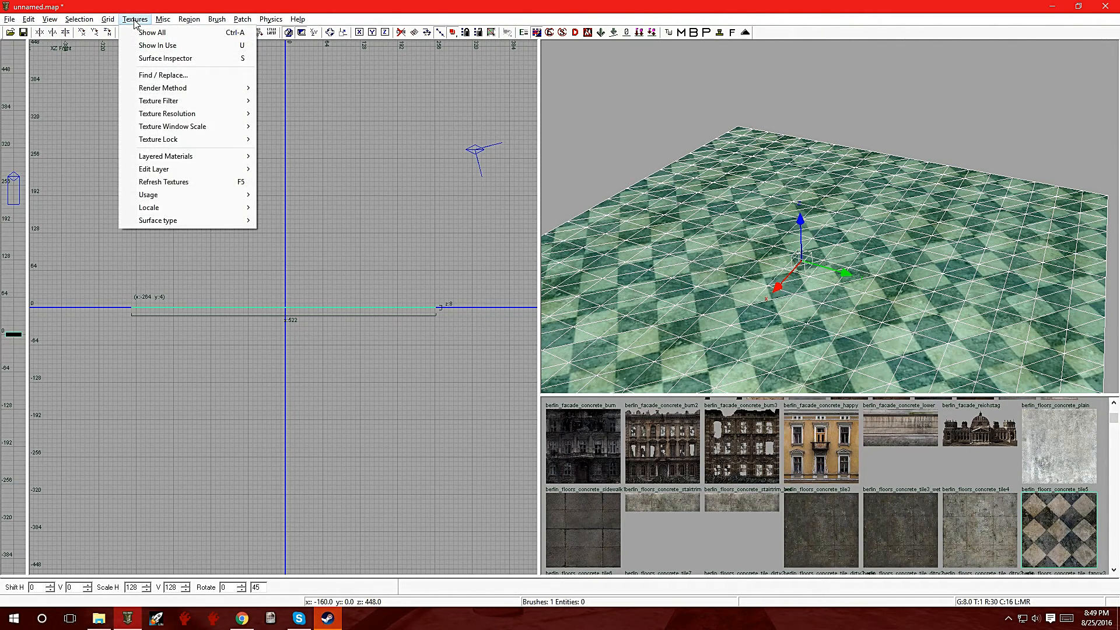
{"action": "mouse_move", "coordinate": [189, 196]}
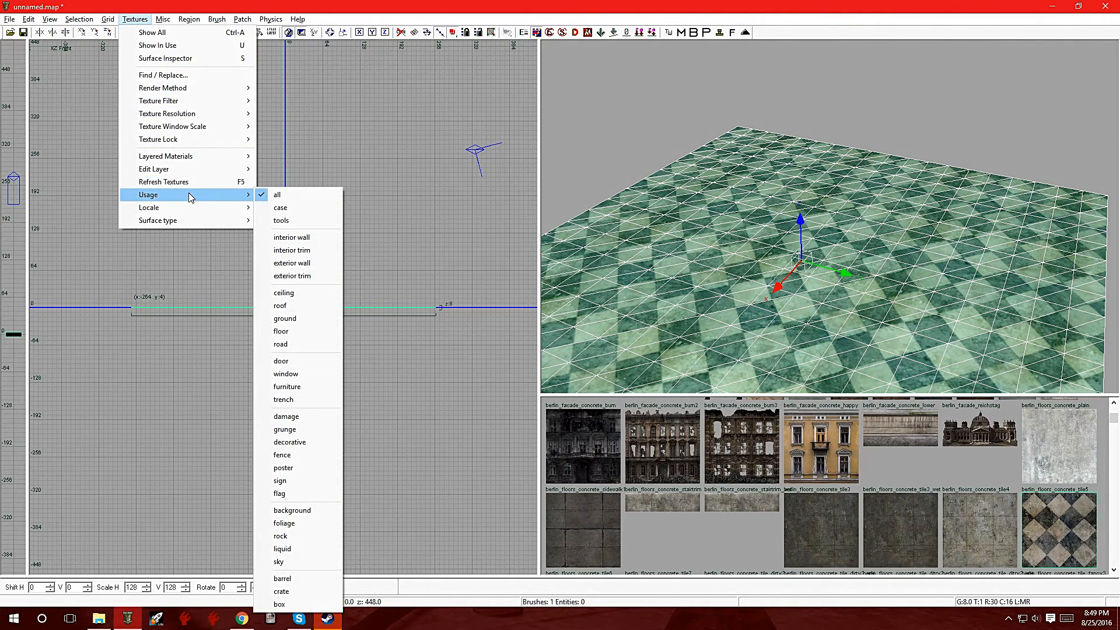
{"action": "left_click", "coordinate": [285, 196]}
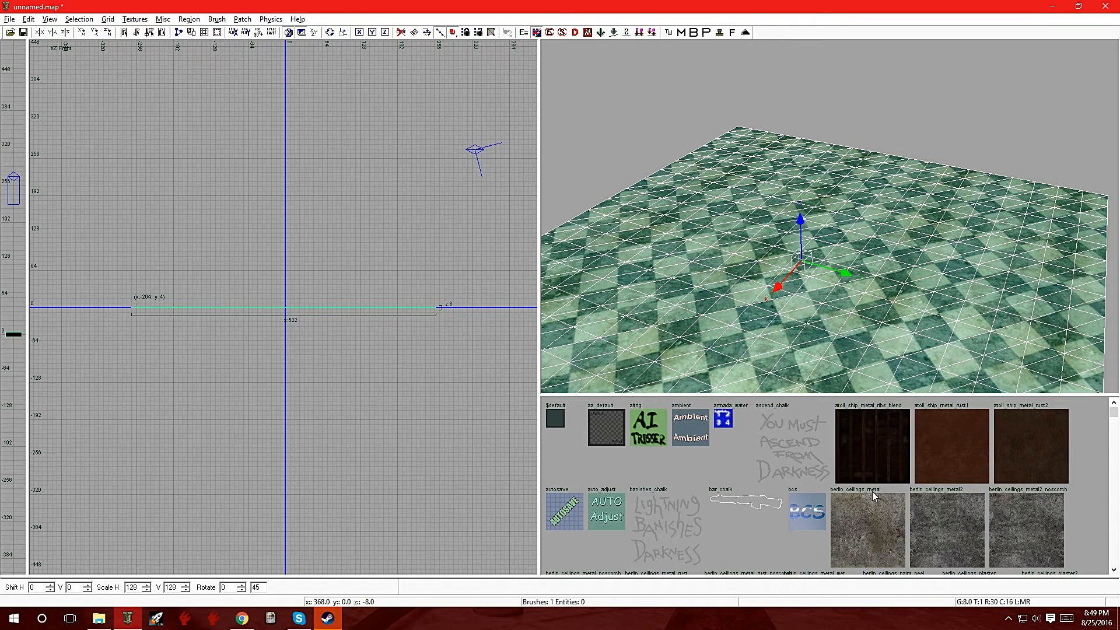
{"action": "scroll", "coordinate": [874, 496], "scroll_direction": "down", "scroll_amount": 2}
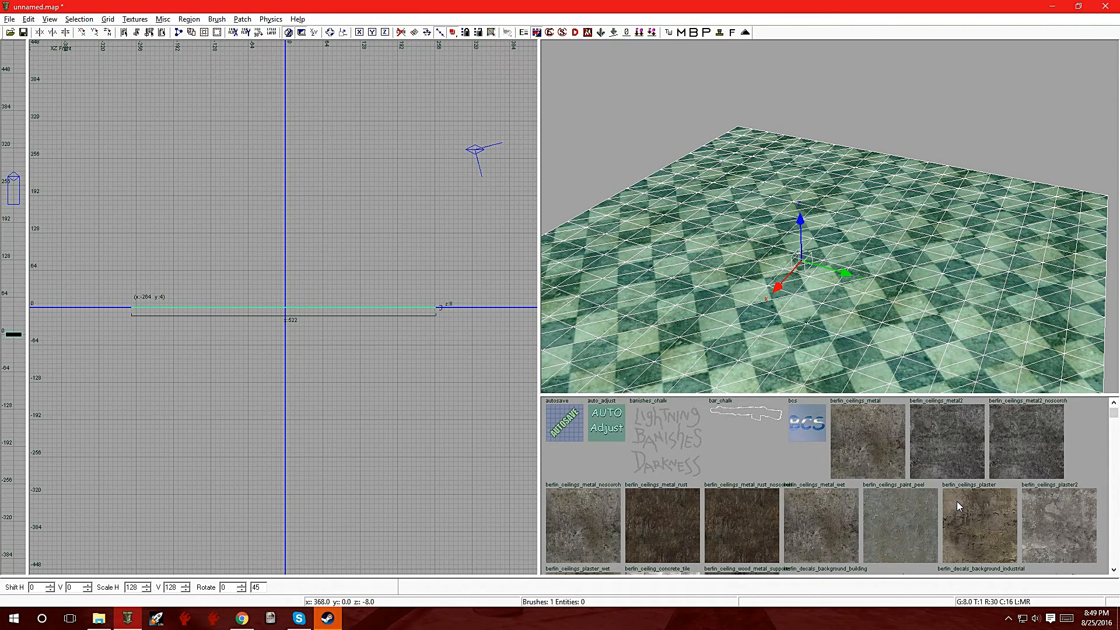
{"action": "scroll", "coordinate": [956, 502], "scroll_direction": "down", "scroll_amount": 2}
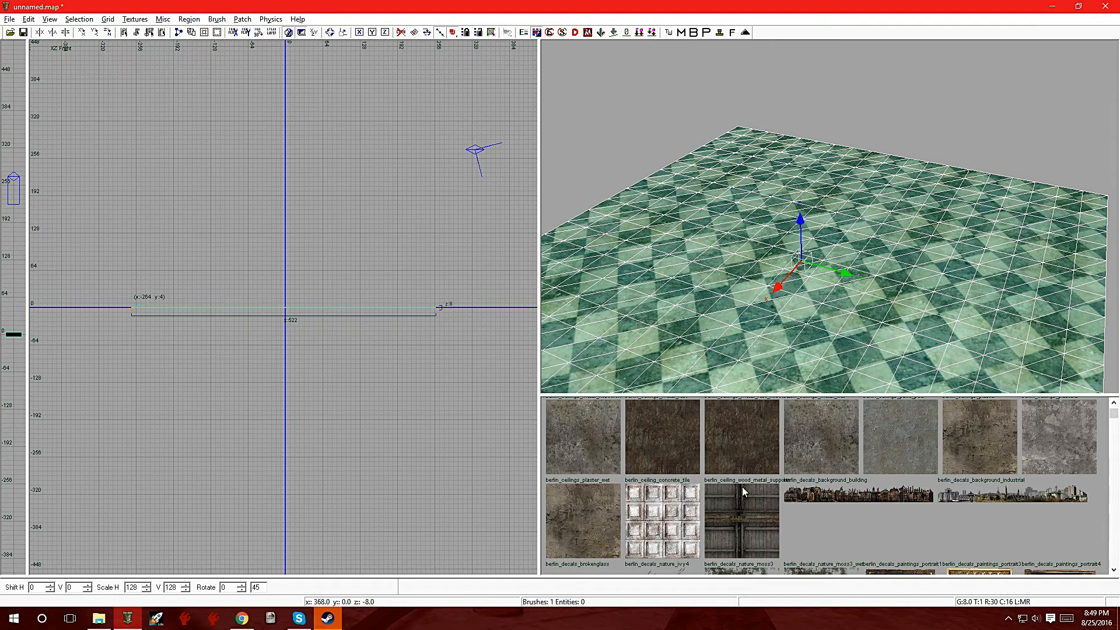
{"action": "scroll", "coordinate": [769, 491], "scroll_direction": "up", "scroll_amount": 10}
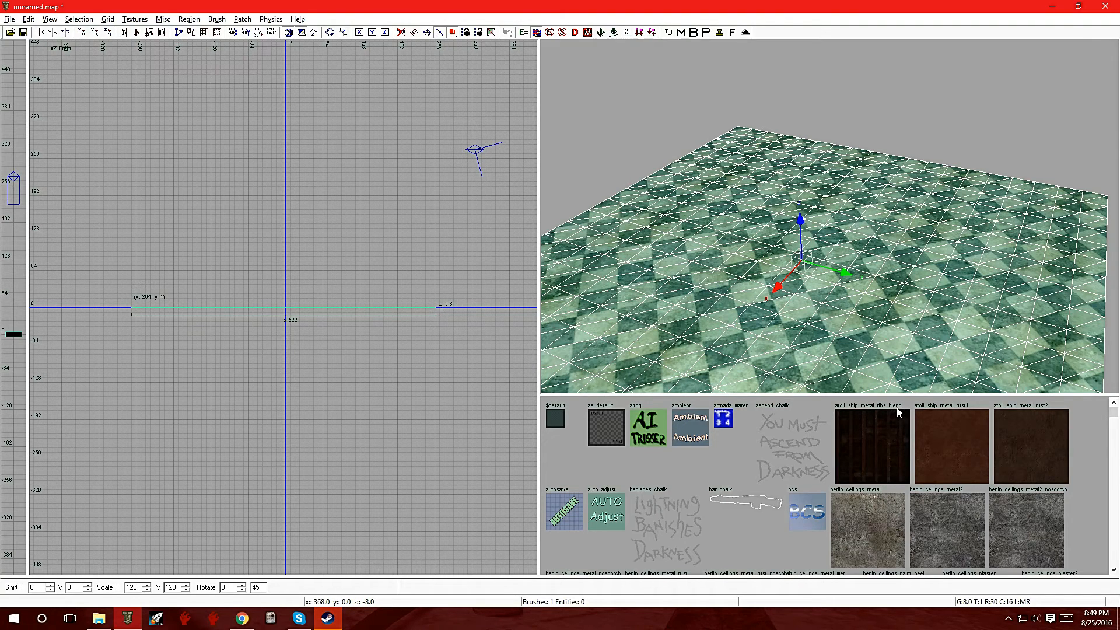
{"action": "left_click", "coordinate": [880, 436]}
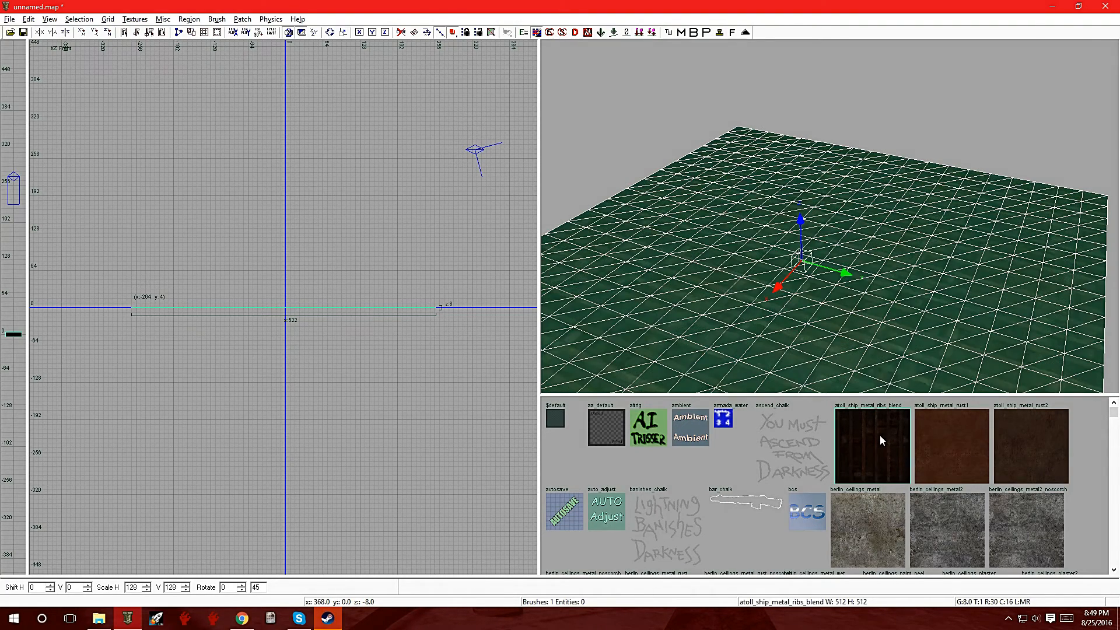
Step: Deselect the upper patch to inspect its blend texture, and reselect atoll_ship_metal_ribs_blend from the overlapping patches
{"action": "right_click", "coordinate": [840, 290]}
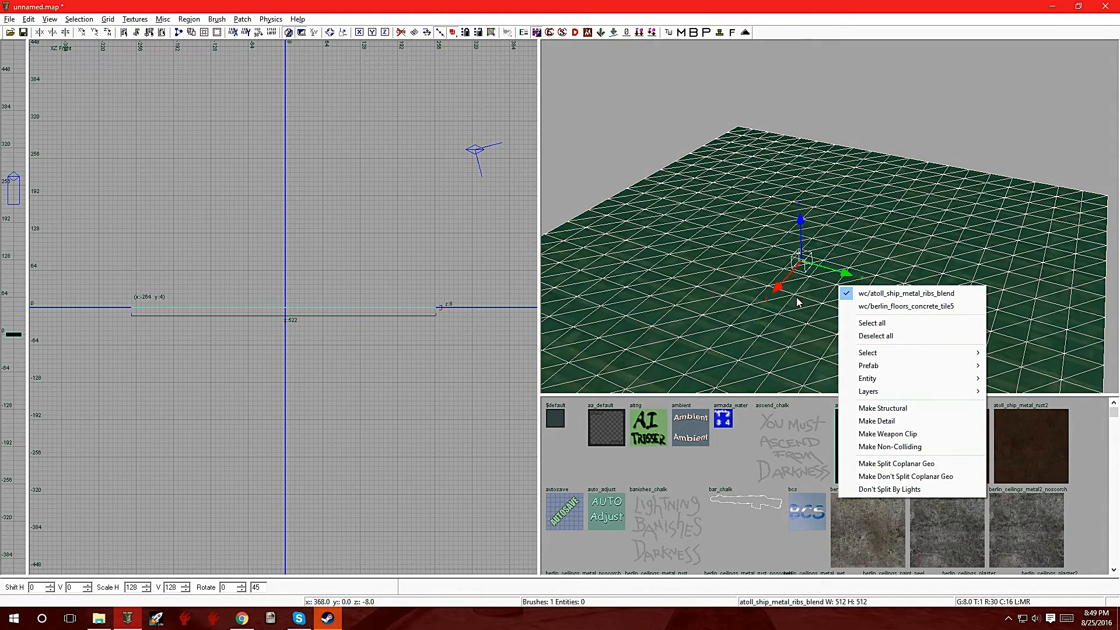
{"action": "left_click", "coordinate": [837, 236]}
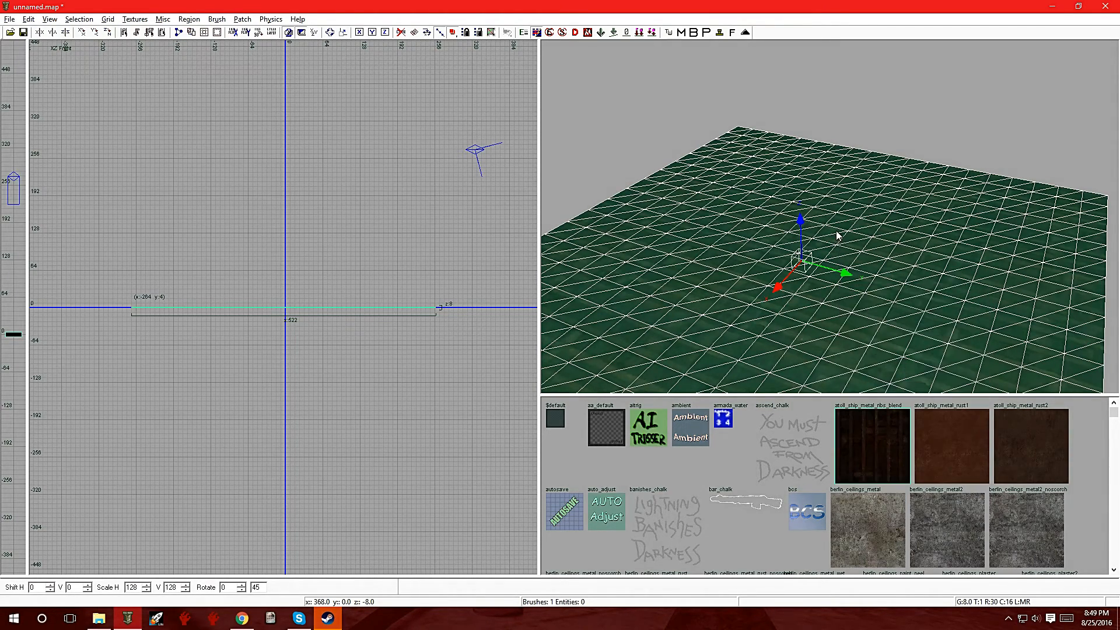
{"action": "key", "text": "Escape"}
{"action": "right_click", "coordinate": [835, 230]}
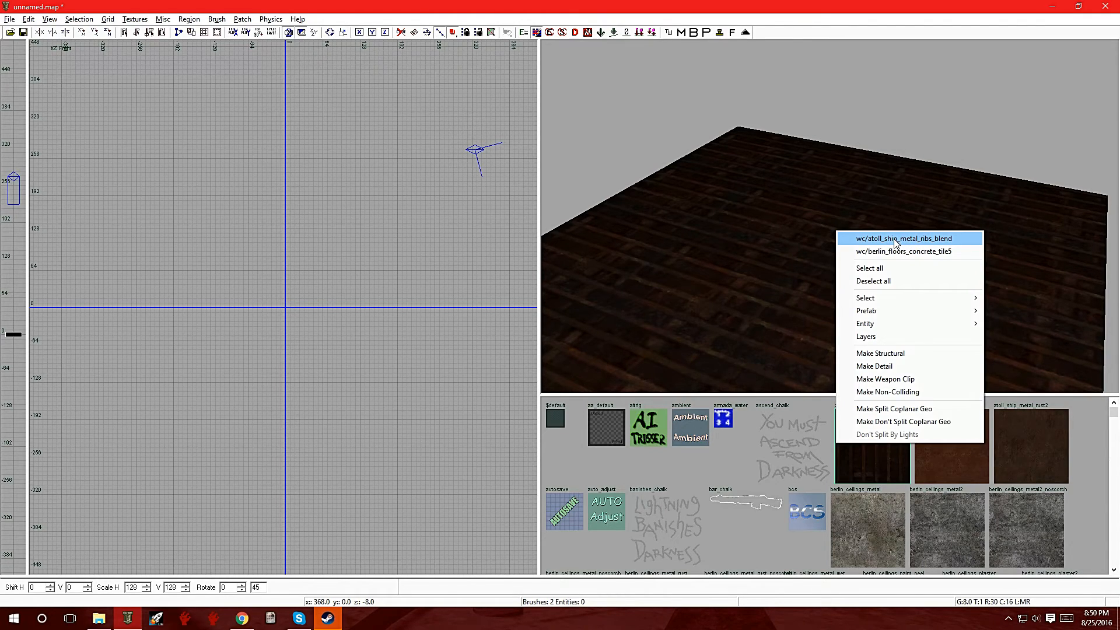
{"action": "left_click", "coordinate": [897, 243]}
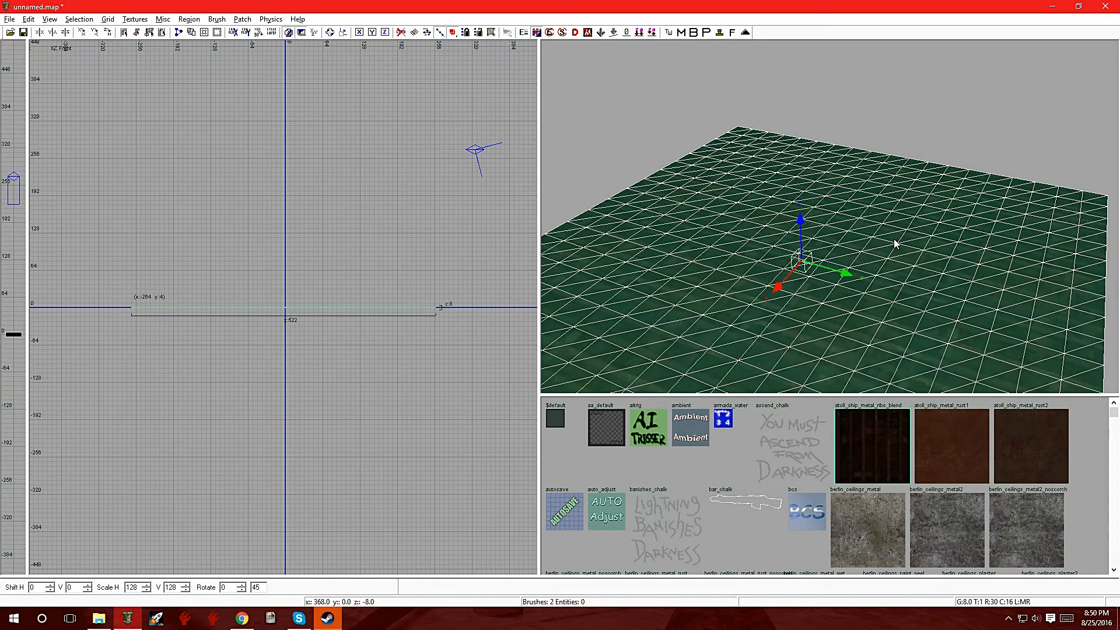
{"action": "right_click", "coordinate": [897, 244]}
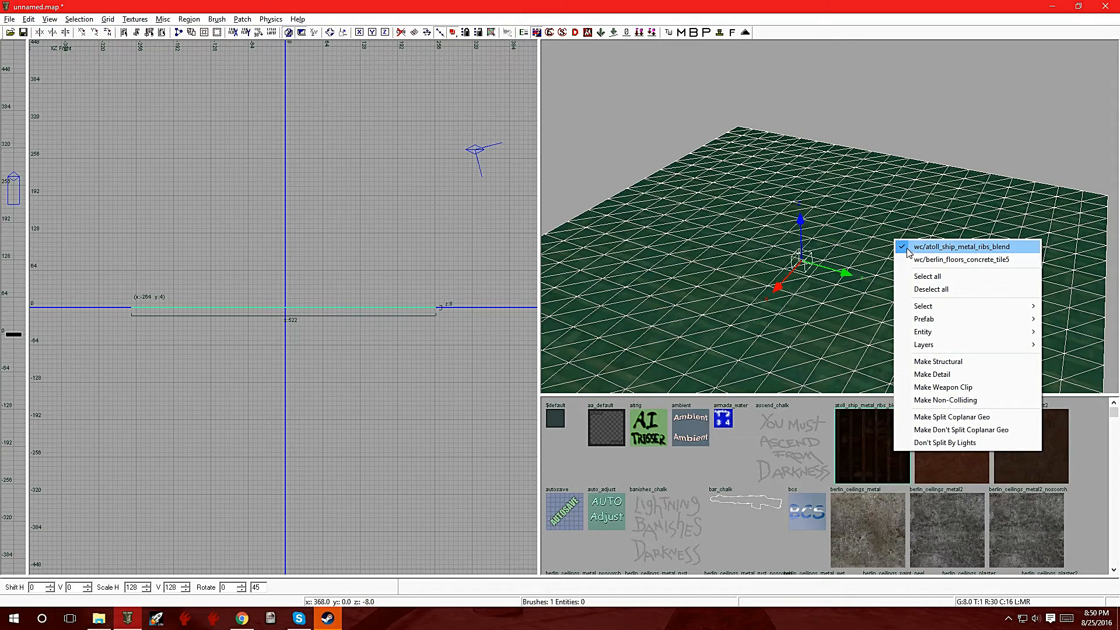
{"action": "left_click", "coordinate": [903, 122]}
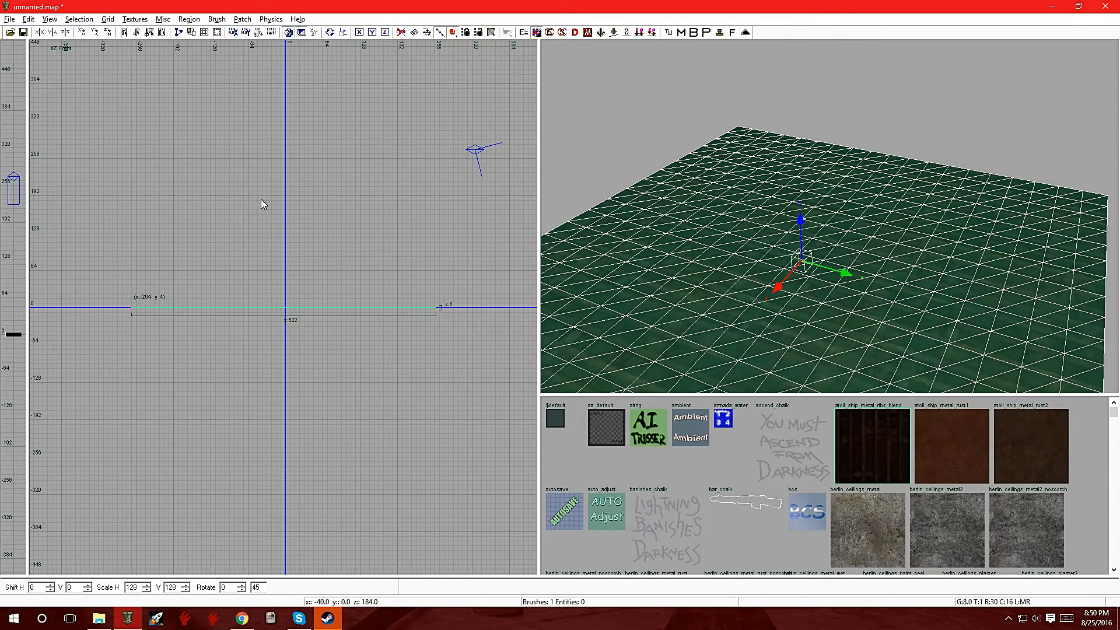
Step: Open the advanced patch editing options, set the inner radius to 0, and show the upper patch's vertices
{"action": "key", "text": "y"}
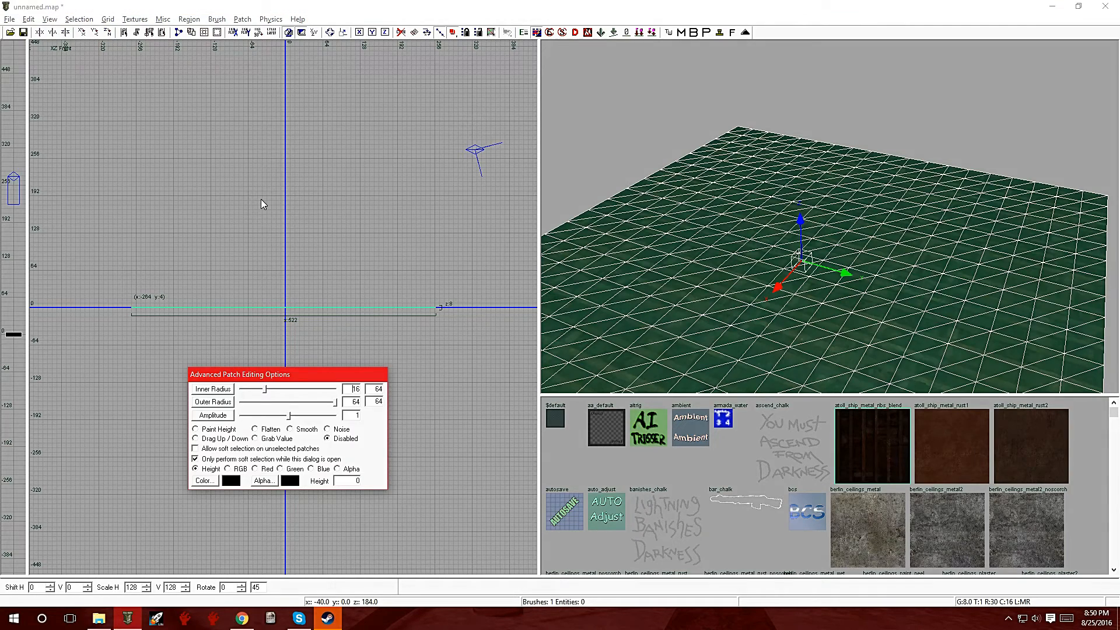
{"action": "left_click_drag", "start_coordinate": [280, 381], "coordinate": [357, 188]}
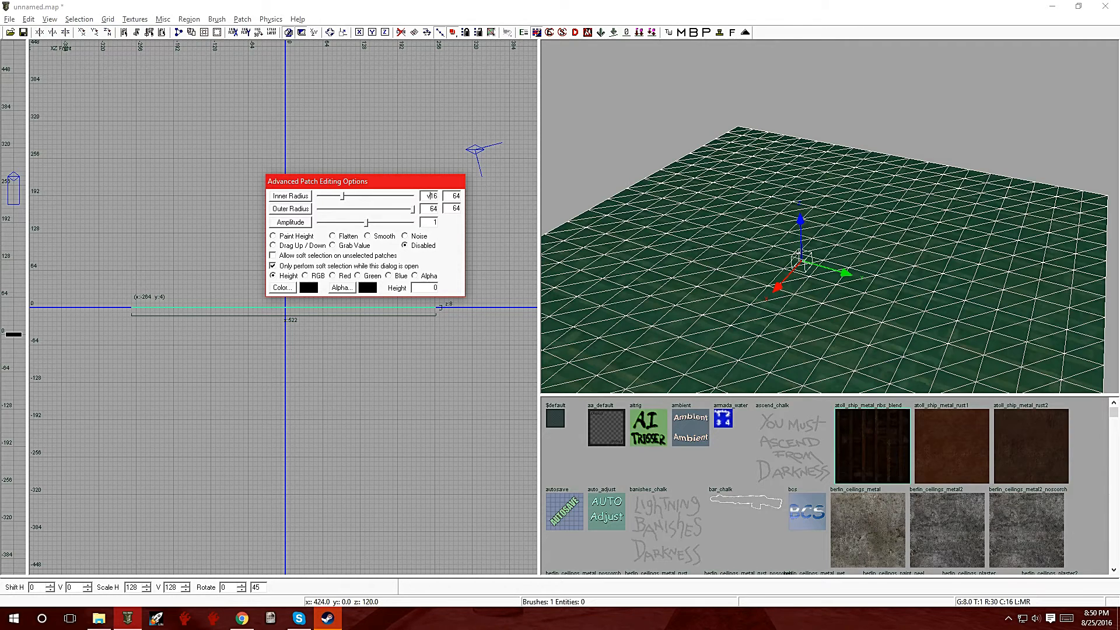
{"action": "left_click", "coordinate": [770, 270]}
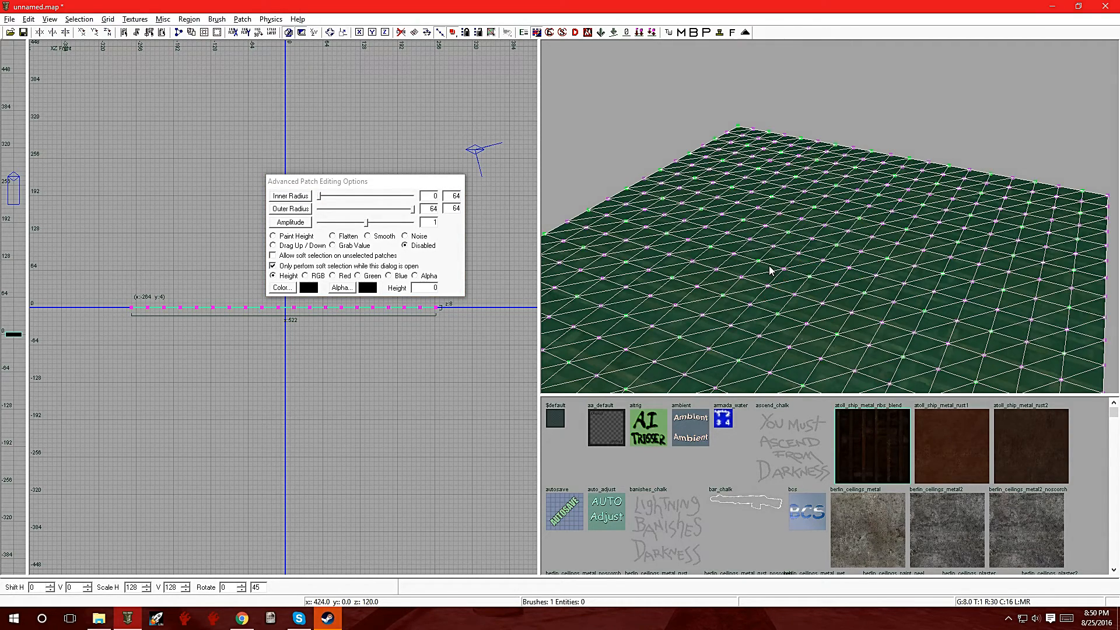
Step: Try lowering one vertex near the patch's front edge by 8 units, move it back up, and deselect it
{"action": "mouse_move", "coordinate": [785, 268]}
{"action": "right_mouse_down"}
{"action": "mouse_move", "coordinate": [795, 344]}
{"action": "mouse_move", "coordinate": [789, 272]}
{"action": "right_mouse_up"}
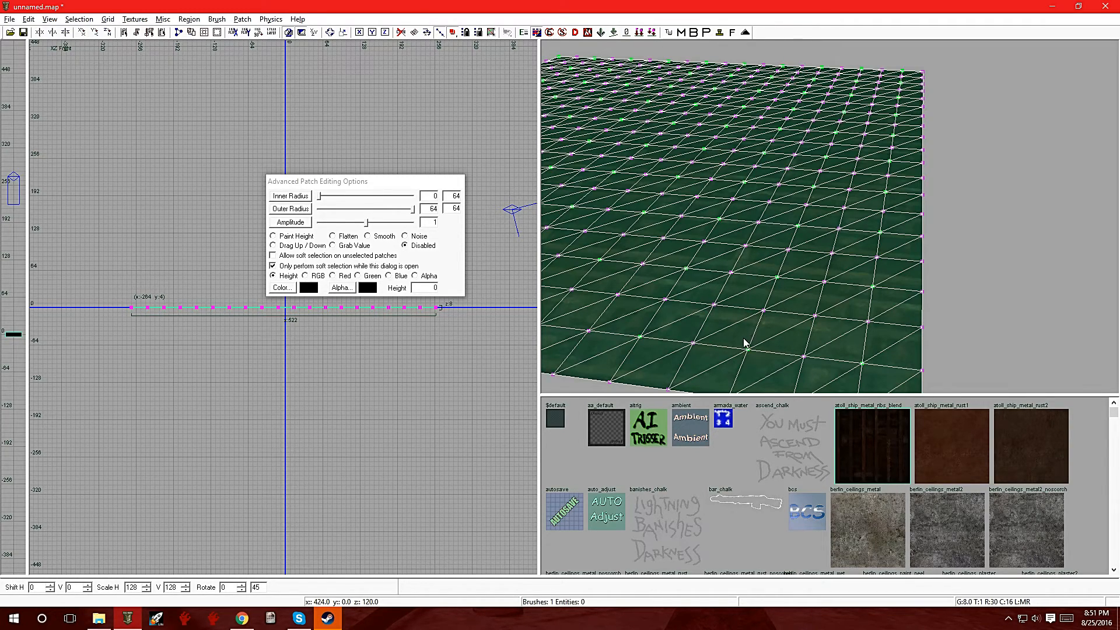
{"action": "left_click_drag", "start_coordinate": [736, 331], "coordinate": [758, 370]}
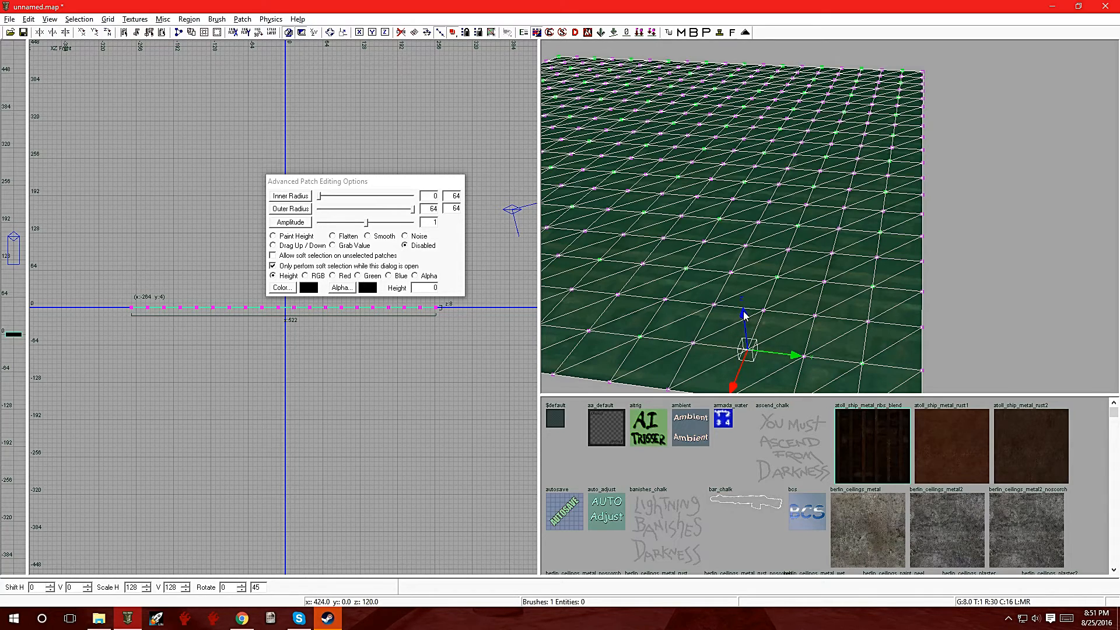
{"action": "mouse_move", "coordinate": [744, 315]}
{"action": "left_mouse_down"}
{"action": "mouse_move", "coordinate": [740, 299]}
{"action": "mouse_move", "coordinate": [745, 330]}
{"action": "left_mouse_up"}
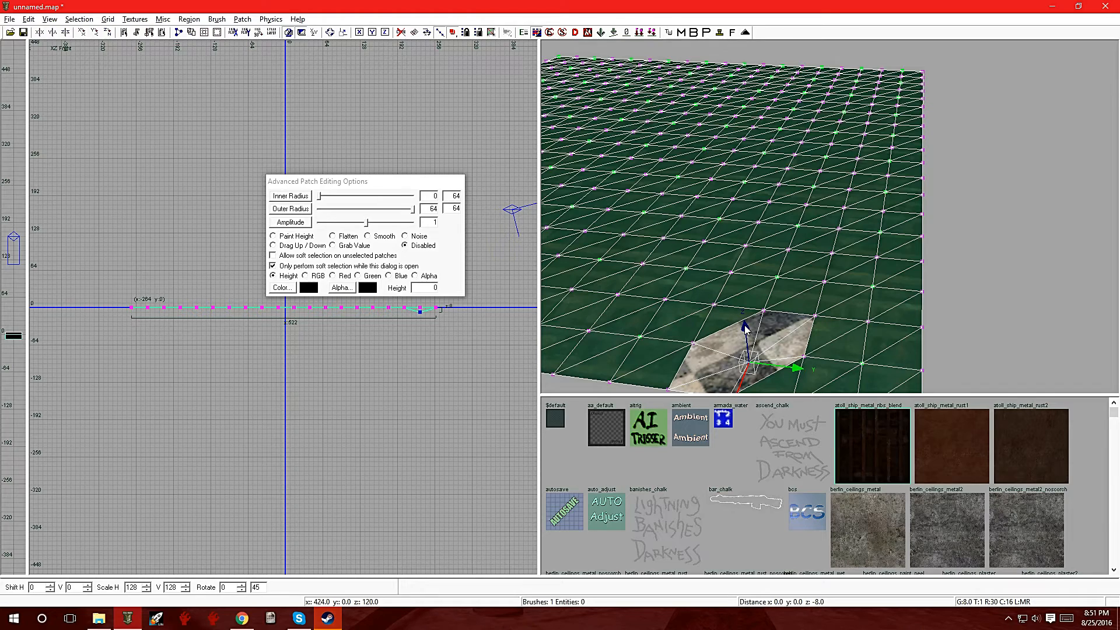
{"action": "left_click_drag", "start_coordinate": [744, 325], "coordinate": [739, 309]}
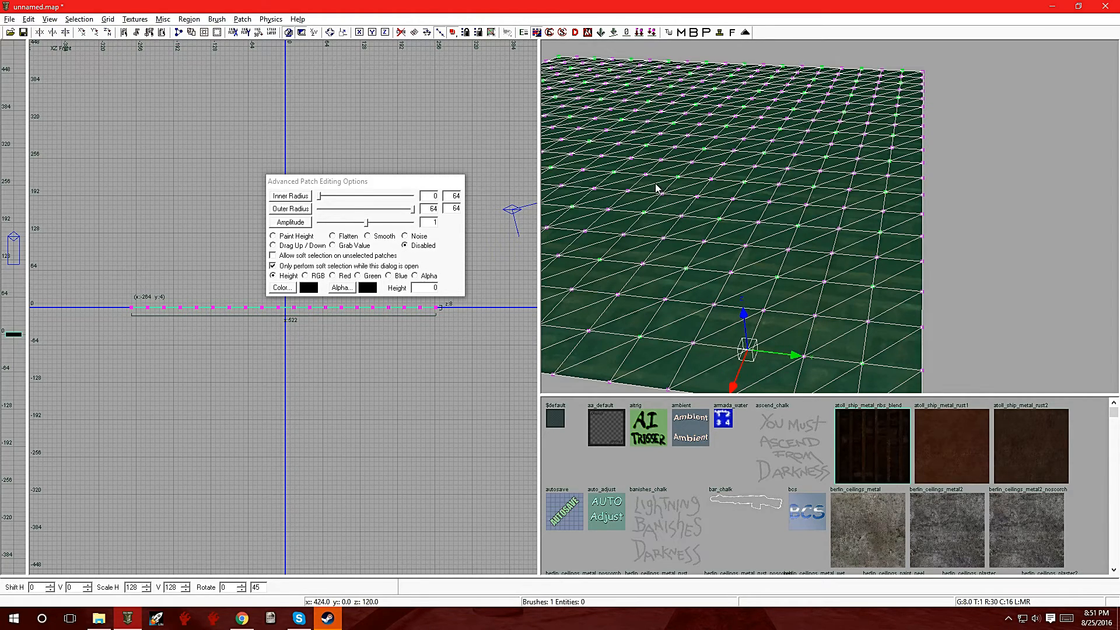
{"action": "left_click", "coordinate": [468, 252]}
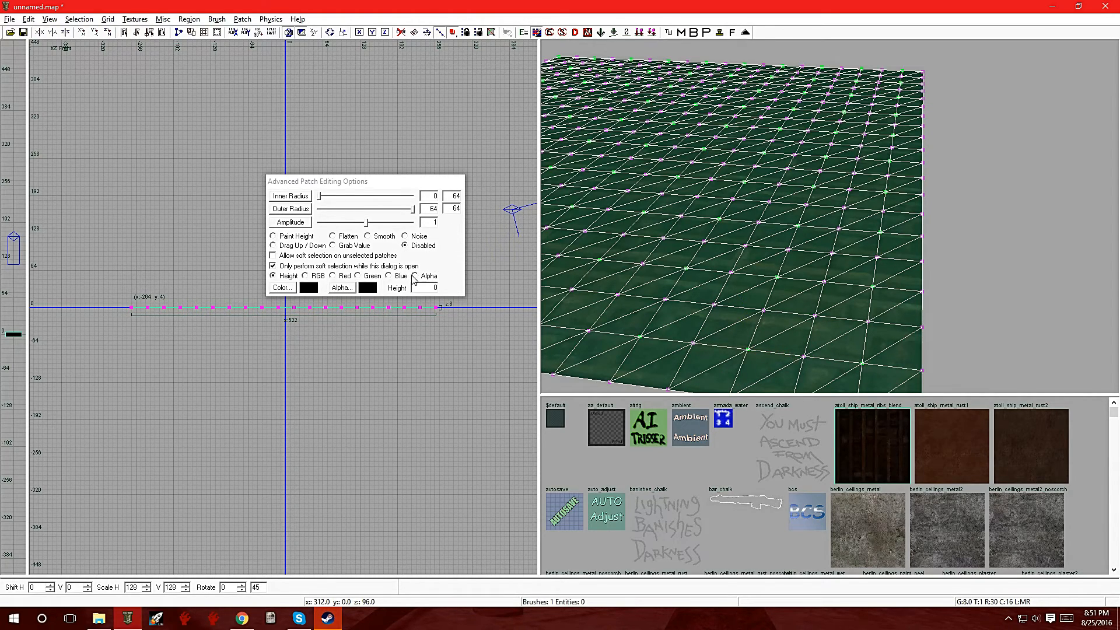
Step: Set patch editing to flatten alpha values, leave vertex editing, and reselect the atoll_ship_metal_ribs_blend patch
{"action": "left_click", "coordinate": [416, 277]}
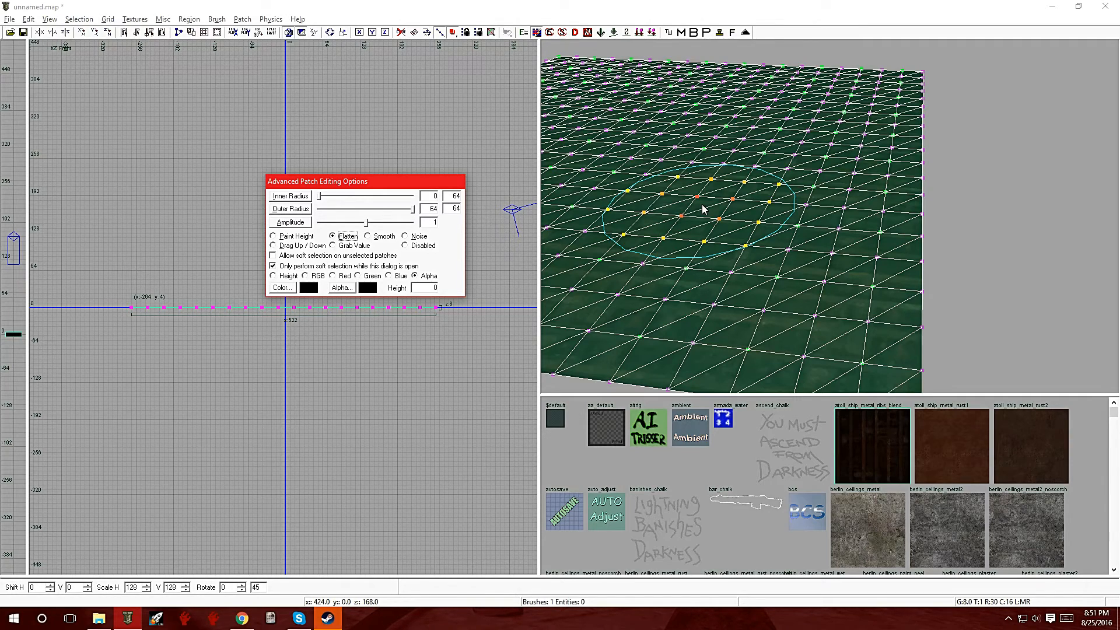
{"action": "left_click", "coordinate": [702, 208]}
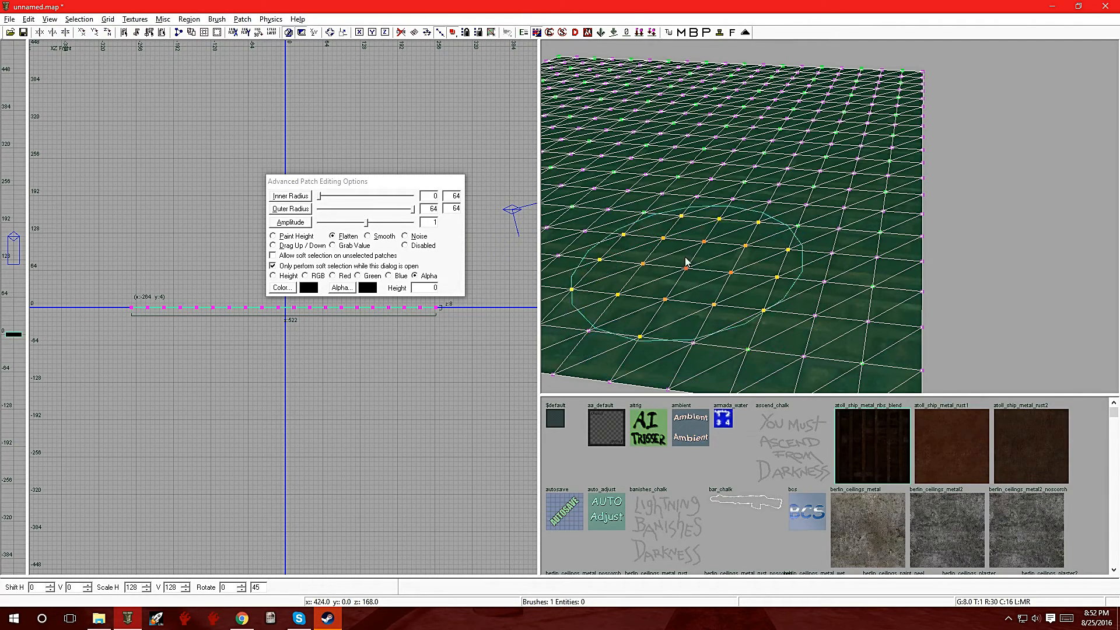
{"action": "key", "text": "Escape"}
{"action": "right_click", "coordinate": [702, 232]}
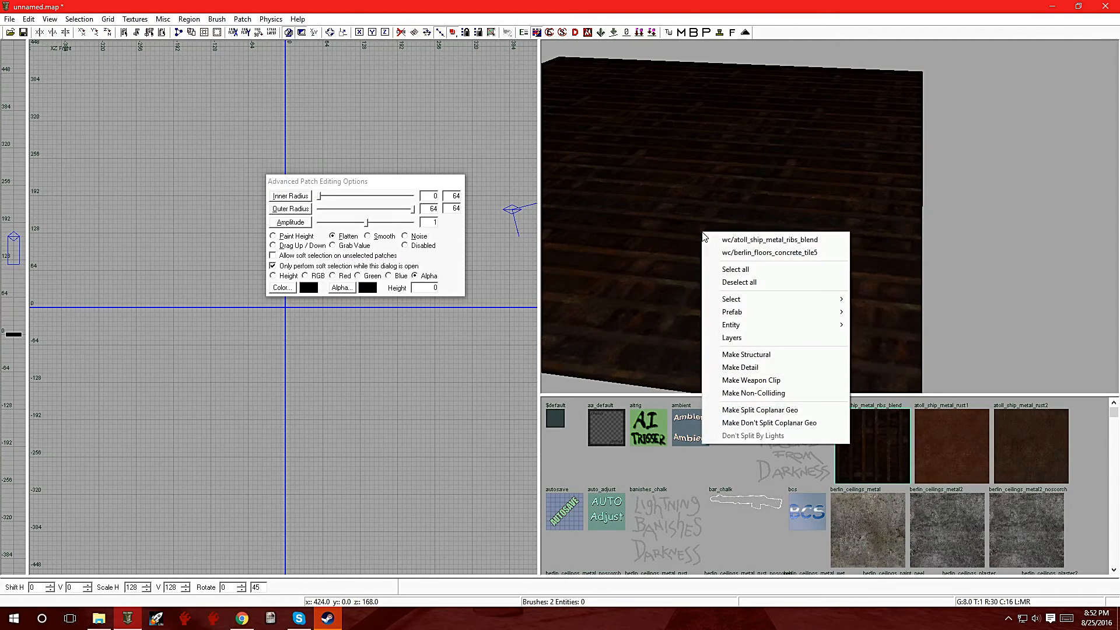
{"action": "left_click", "coordinate": [733, 241]}
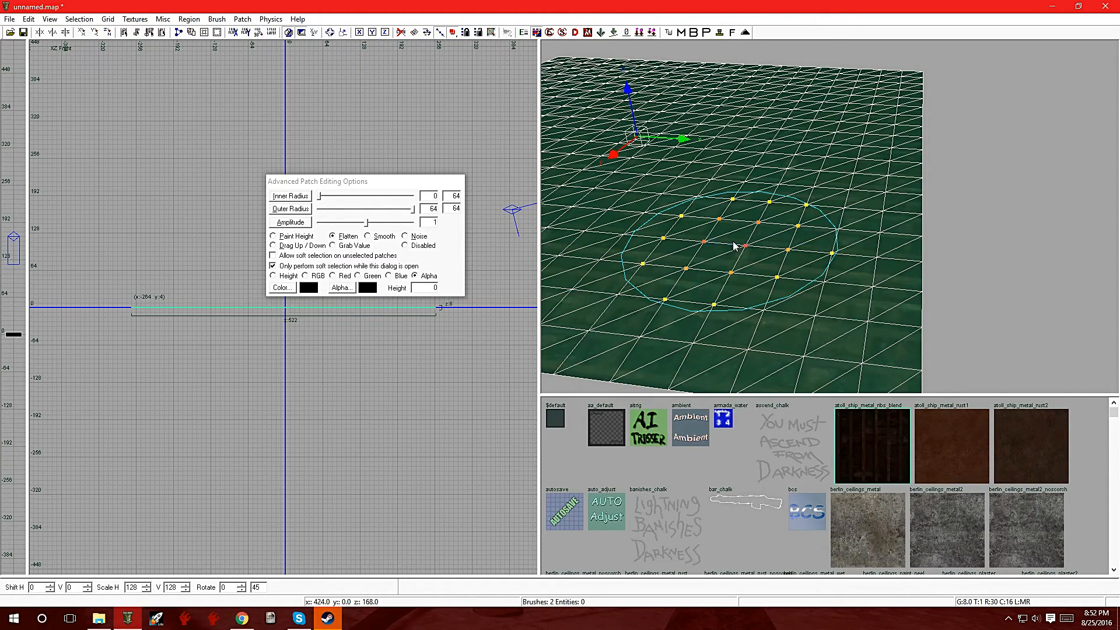
Step: Flatten the alpha over a broad rounded area of the blend patch, and deselect it to view the blended floor
{"action": "mouse_move", "coordinate": [693, 246]}
{"action": "left_mouse_down"}
{"action": "mouse_move", "coordinate": [702, 240]}
{"action": "mouse_move", "coordinate": [686, 171]}
{"action": "mouse_move", "coordinate": [756, 186]}
{"action": "mouse_move", "coordinate": [770, 138]}
{"action": "mouse_move", "coordinate": [700, 116]}
{"action": "mouse_move", "coordinate": [603, 205]}
{"action": "mouse_move", "coordinate": [619, 274]}
{"action": "mouse_move", "coordinate": [730, 274]}
{"action": "mouse_move", "coordinate": [808, 245]}
{"action": "mouse_move", "coordinate": [817, 188]}
{"action": "mouse_move", "coordinate": [798, 260]}
{"action": "left_mouse_up"}
{"action": "key", "text": "Escape"}
{"action": "mouse_move", "coordinate": [798, 259]}
{"action": "right_mouse_down"}
{"action": "mouse_move", "coordinate": [758, 245]}
{"action": "mouse_move", "coordinate": [688, 248]}
{"action": "mouse_move", "coordinate": [711, 292]}
{"action": "mouse_move", "coordinate": [752, 312]}
{"action": "mouse_move", "coordinate": [788, 286]}
{"action": "mouse_move", "coordinate": [802, 251]}
{"action": "mouse_move", "coordinate": [753, 260]}
{"action": "mouse_move", "coordinate": [808, 286]}
{"action": "mouse_move", "coordinate": [797, 255]}
{"action": "right_mouse_up"}
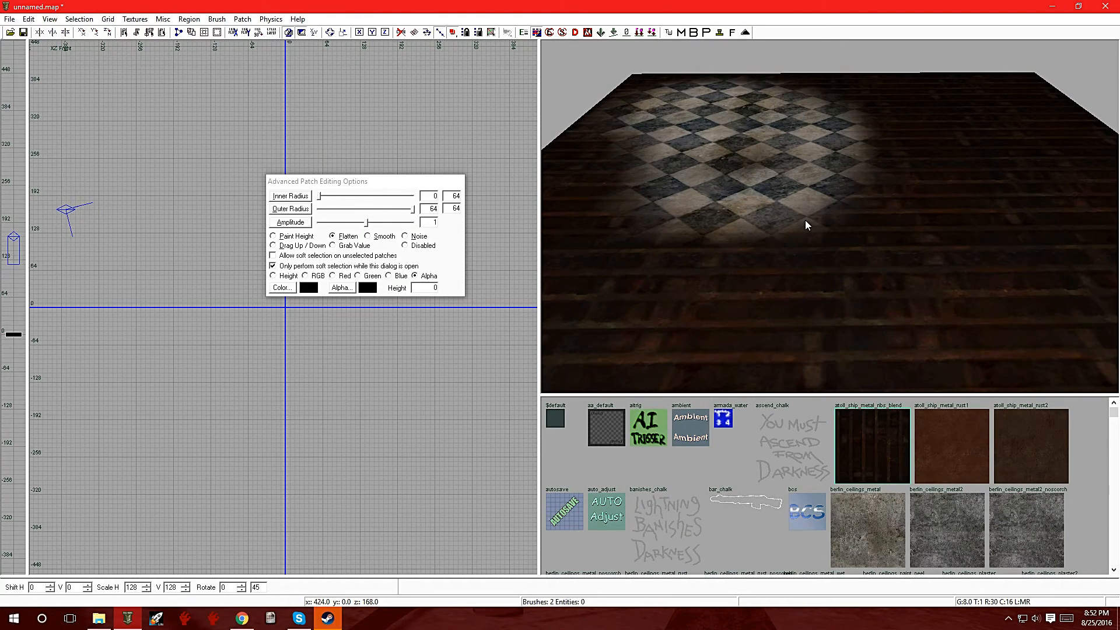
Step: Reselect the atoll_ship_metal_ribs_blend patch and set the editing brush to outer radius 16 and inner radius 2
{"action": "right_click", "coordinate": [791, 183]}
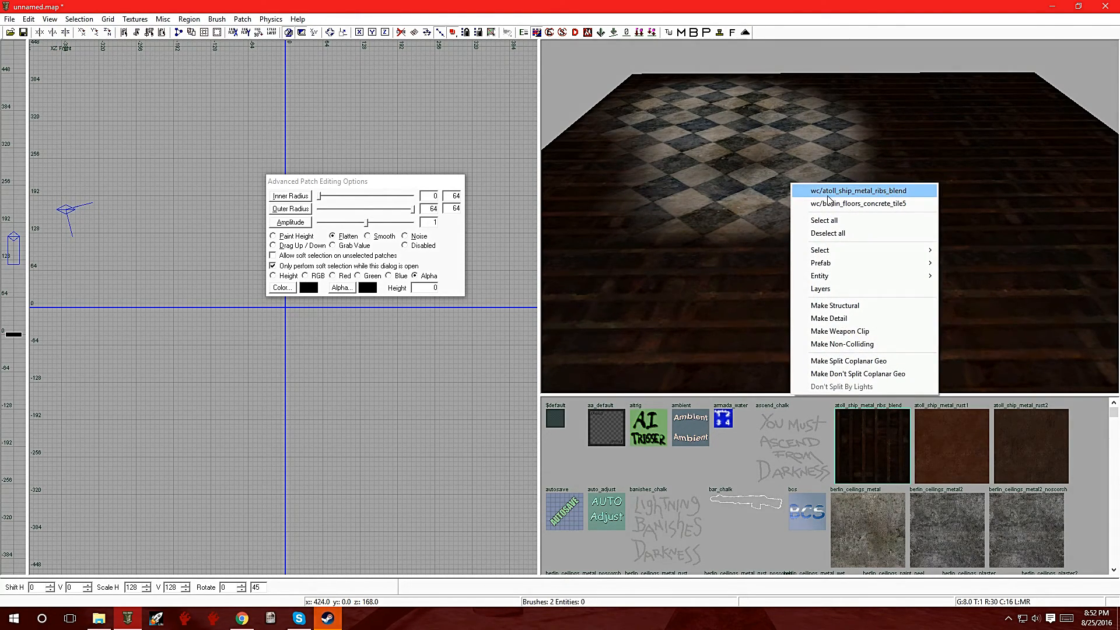
{"action": "right_click", "coordinate": [755, 148]}
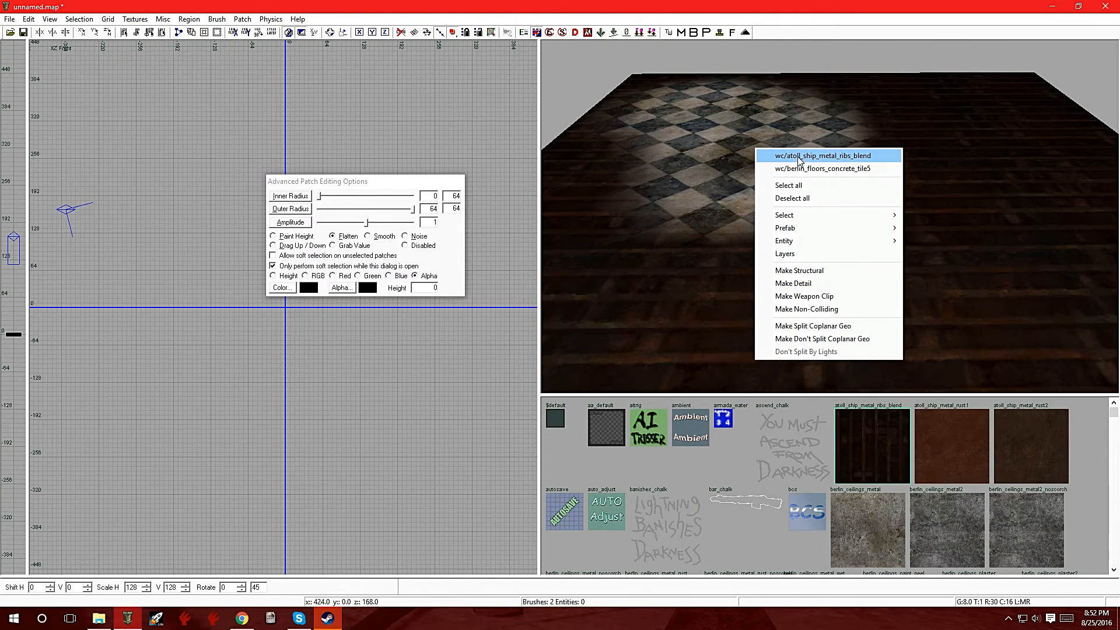
{"action": "left_click", "coordinate": [799, 157]}
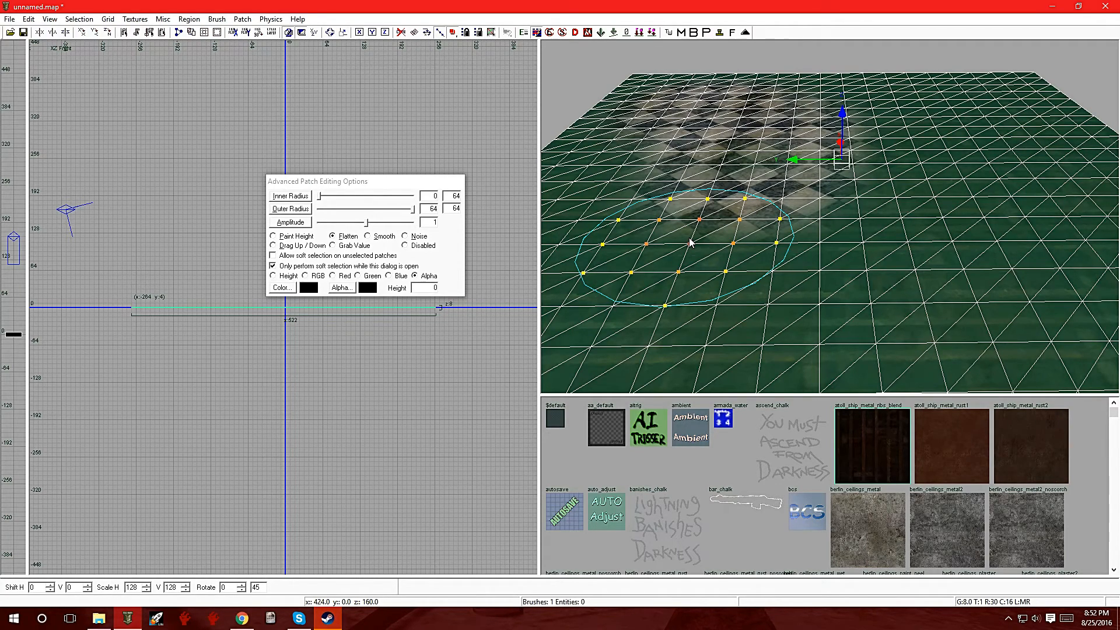
{"action": "left_click_drag", "start_coordinate": [415, 213], "coordinate": [344, 216]}
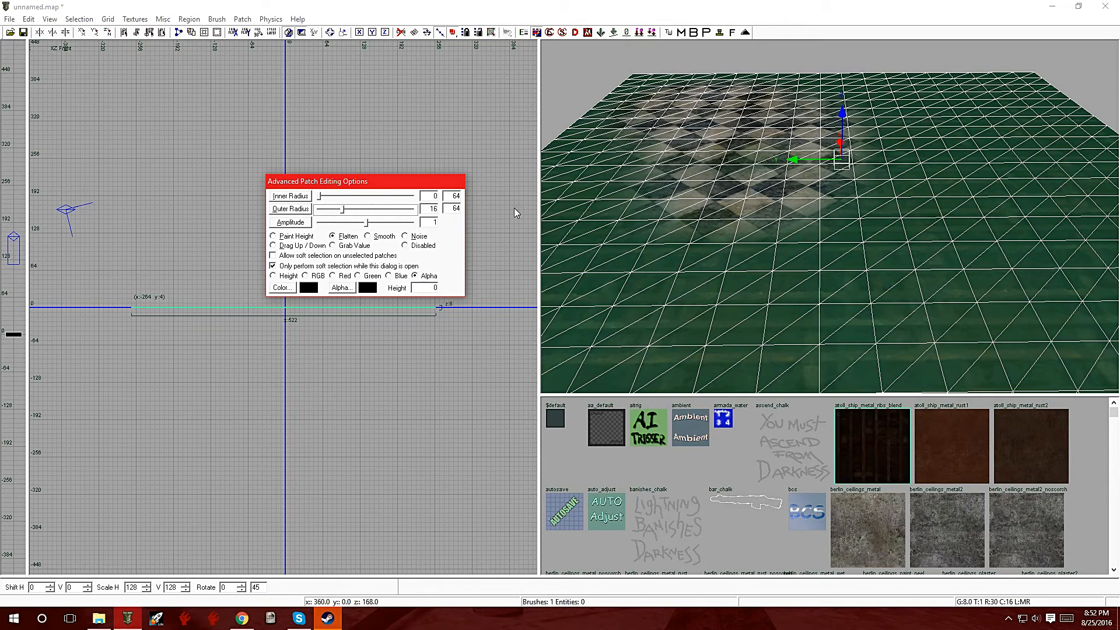
{"action": "left_click_drag", "start_coordinate": [320, 200], "coordinate": [327, 196]}
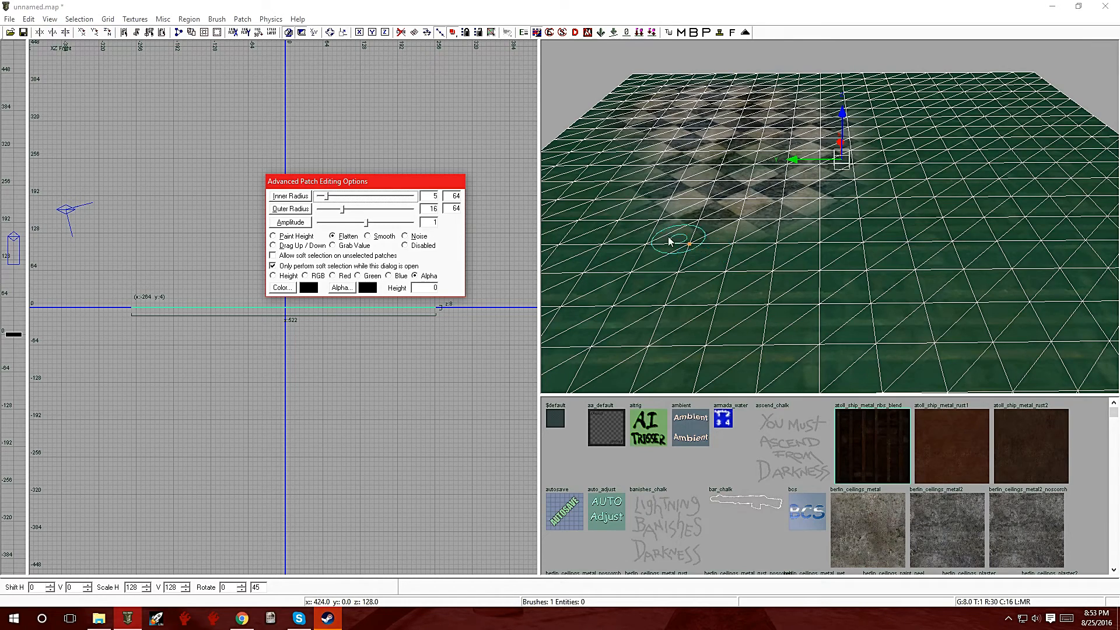
{"action": "left_click_drag", "start_coordinate": [329, 198], "coordinate": [325, 199]}
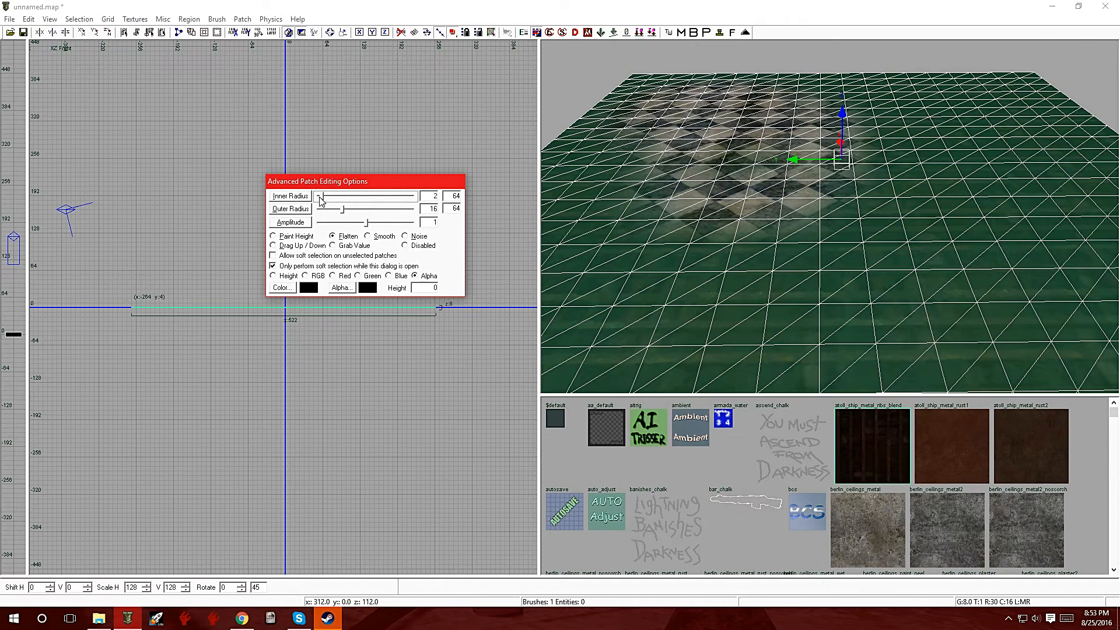
Step: Set the brush to inner radius 6 and outer radius 17, flatten the alpha along a narrow strip near the patch's front, and deselect it
{"action": "left_click_drag", "start_coordinate": [342, 210], "coordinate": [320, 210]}
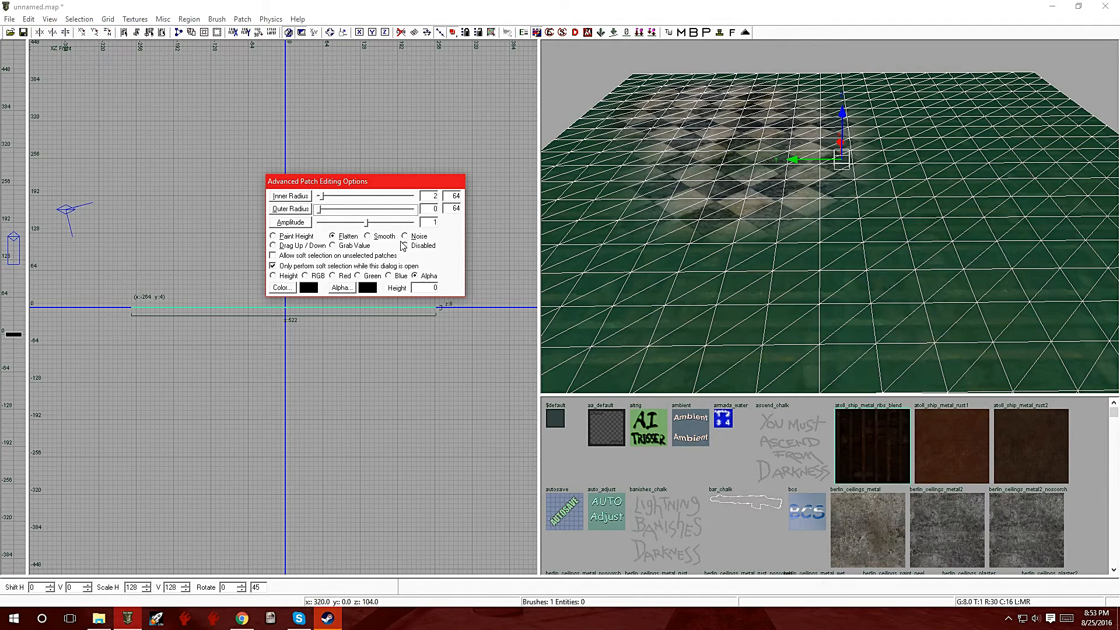
{"action": "mouse_move", "coordinate": [324, 214]}
{"action": "left_mouse_down"}
{"action": "mouse_move", "coordinate": [346, 216]}
{"action": "mouse_move", "coordinate": [328, 200]}
{"action": "left_mouse_up"}
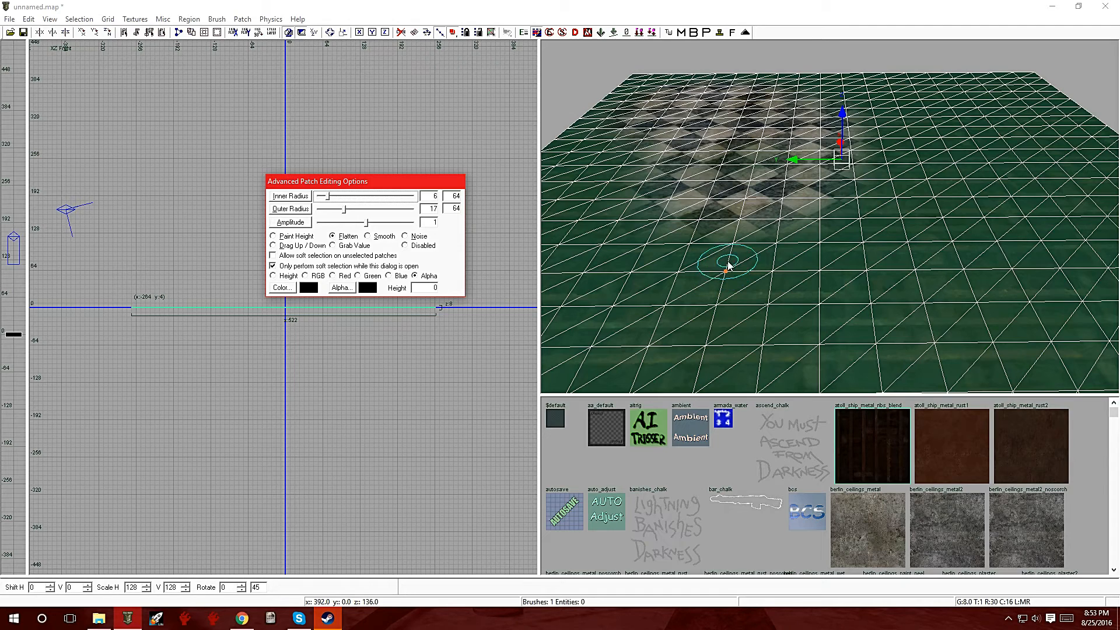
{"action": "mouse_move", "coordinate": [731, 262]}
{"action": "left_mouse_down"}
{"action": "mouse_move", "coordinate": [735, 293]}
{"action": "mouse_move", "coordinate": [745, 257]}
{"action": "mouse_move", "coordinate": [684, 268]}
{"action": "mouse_move", "coordinate": [745, 297]}
{"action": "mouse_move", "coordinate": [773, 250]}
{"action": "mouse_move", "coordinate": [808, 280]}
{"action": "mouse_move", "coordinate": [867, 265]}
{"action": "mouse_move", "coordinate": [916, 295]}
{"action": "mouse_move", "coordinate": [982, 267]}
{"action": "mouse_move", "coordinate": [972, 242]}
{"action": "left_mouse_up"}
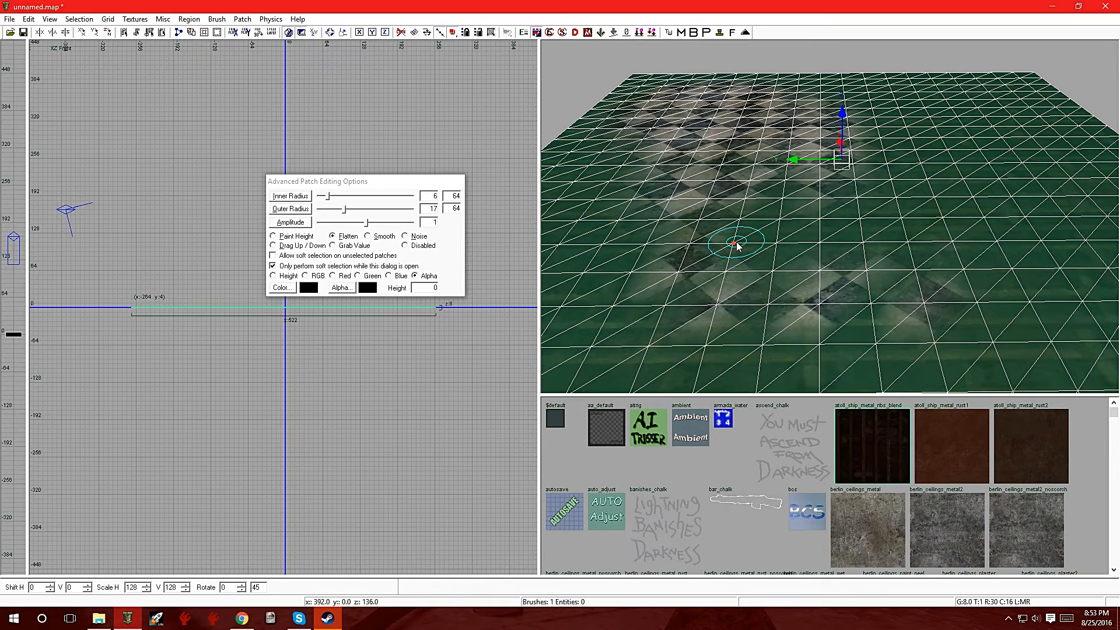
{"action": "key", "text": "Escape"}
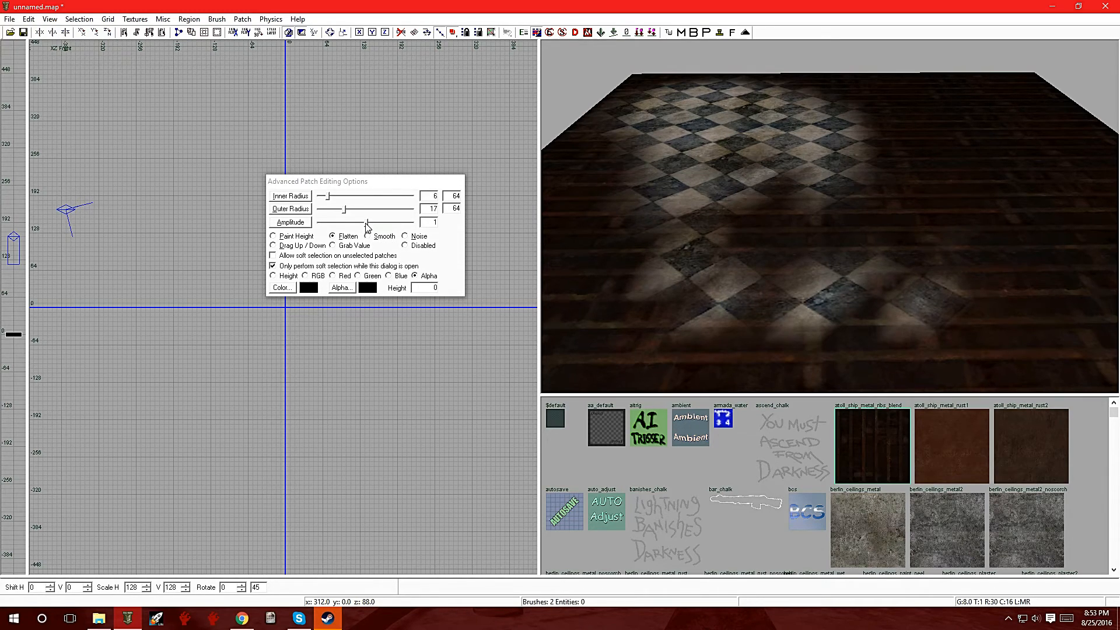
Step: Raise the brush amplitude to 152.2, reselect the atoll_ship_metal_ribs_blend patch, and flatten its alpha in strokes across the middle and front
{"action": "left_click_drag", "start_coordinate": [367, 226], "coordinate": [400, 227]}
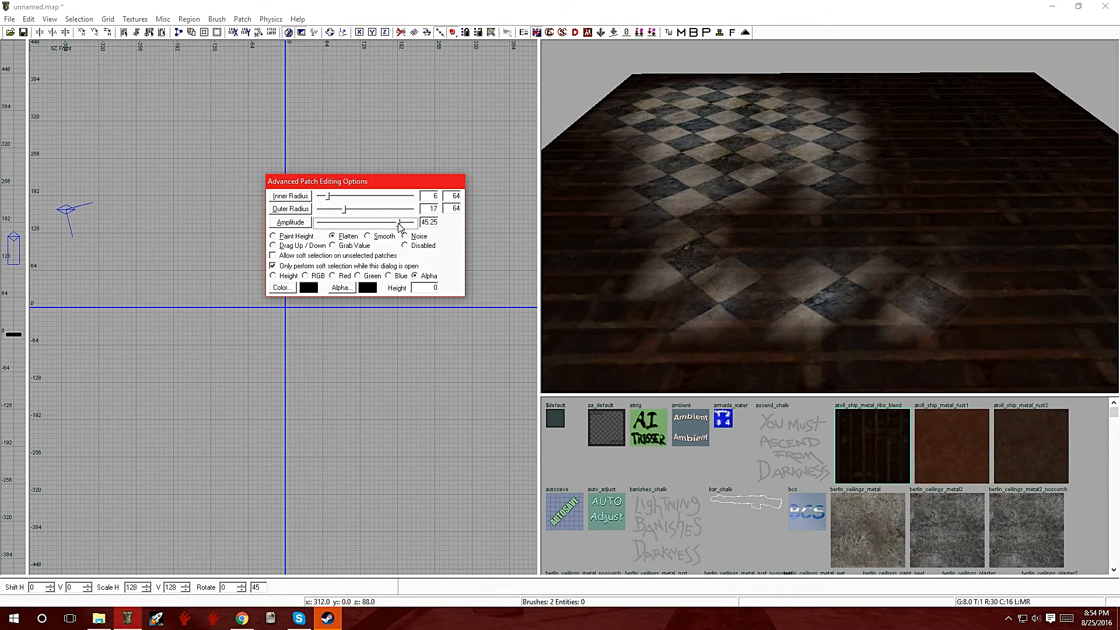
{"action": "mouse_move", "coordinate": [401, 226]}
{"action": "left_mouse_down"}
{"action": "mouse_move", "coordinate": [335, 228]}
{"action": "mouse_move", "coordinate": [410, 232]}
{"action": "left_mouse_up"}
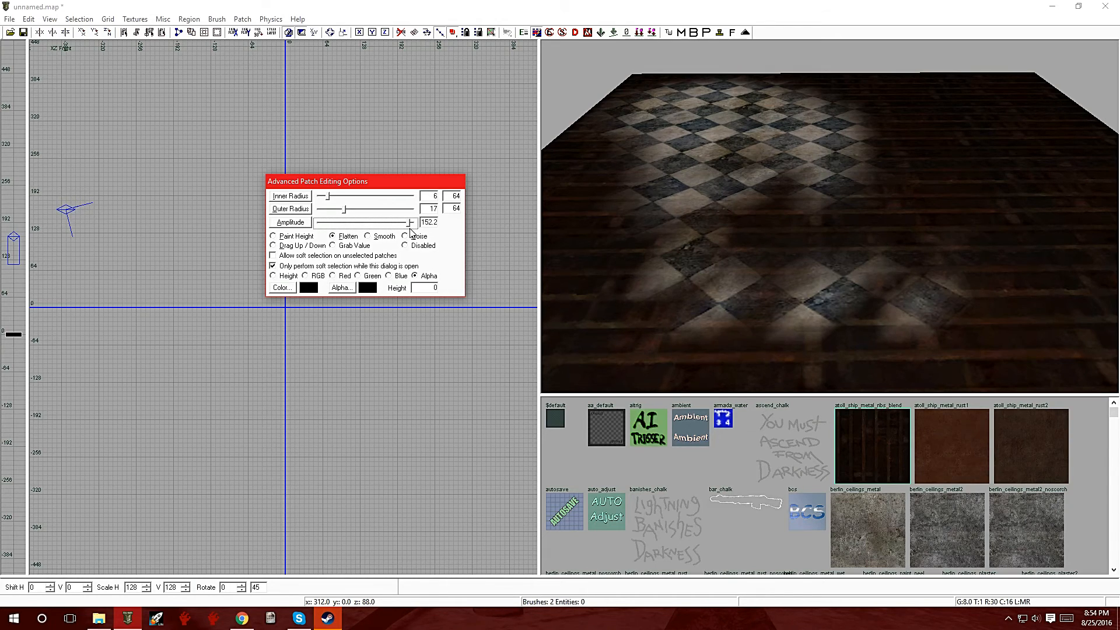
{"action": "right_click", "coordinate": [908, 179]}
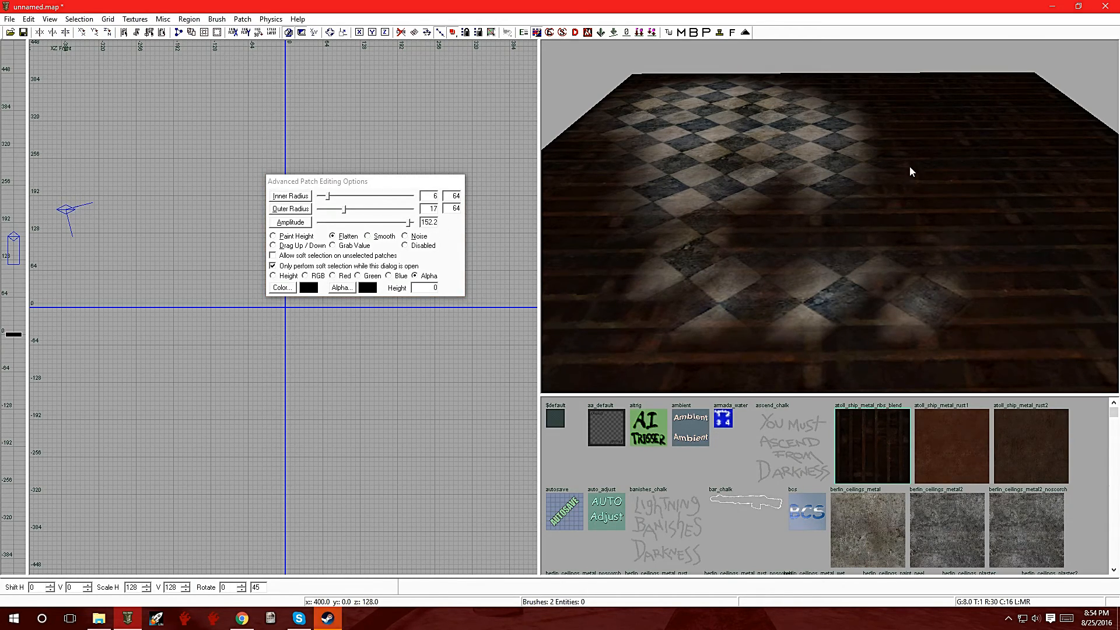
{"action": "right_click", "coordinate": [886, 209]}
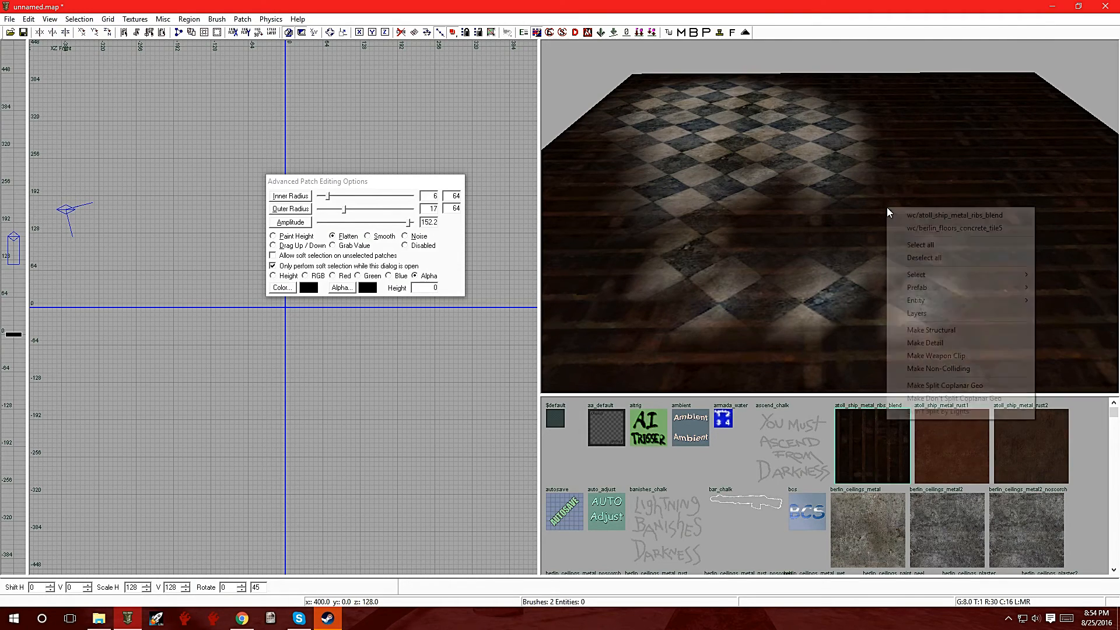
{"action": "left_click", "coordinate": [914, 222]}
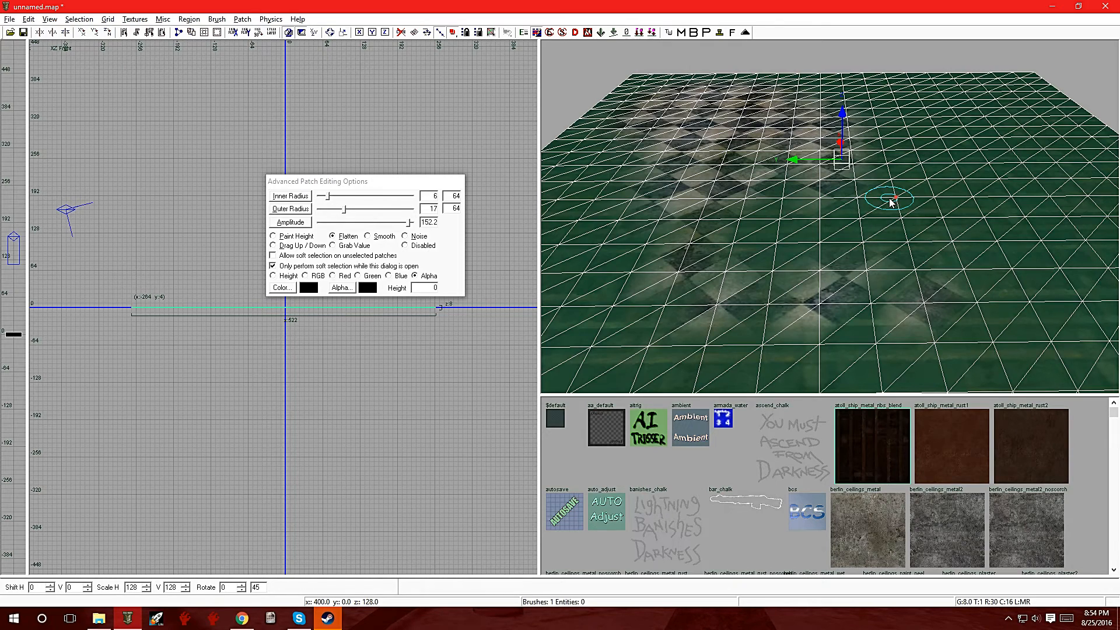
{"action": "mouse_move", "coordinate": [894, 191]}
{"action": "left_mouse_down"}
{"action": "mouse_move", "coordinate": [901, 228]}
{"action": "mouse_move", "coordinate": [879, 302]}
{"action": "mouse_move", "coordinate": [922, 297]}
{"action": "mouse_move", "coordinate": [827, 285]}
{"action": "mouse_move", "coordinate": [742, 312]}
{"action": "mouse_move", "coordinate": [708, 280]}
{"action": "mouse_move", "coordinate": [736, 236]}
{"action": "mouse_move", "coordinate": [723, 167]}
{"action": "mouse_move", "coordinate": [708, 175]}
{"action": "mouse_move", "coordinate": [804, 156]}
{"action": "left_mouse_up"}
{"action": "mouse_move", "coordinate": [832, 205]}
{"action": "left_mouse_down"}
{"action": "mouse_move", "coordinate": [857, 237]}
{"action": "mouse_move", "coordinate": [775, 230]}
{"action": "mouse_move", "coordinate": [675, 275]}
{"action": "mouse_move", "coordinate": [619, 263]}
{"action": "mouse_move", "coordinate": [682, 169]}
{"action": "mouse_move", "coordinate": [811, 149]}
{"action": "mouse_move", "coordinate": [892, 156]}
{"action": "mouse_move", "coordinate": [1000, 296]}
{"action": "mouse_move", "coordinate": [1055, 175]}
{"action": "left_mouse_up"}
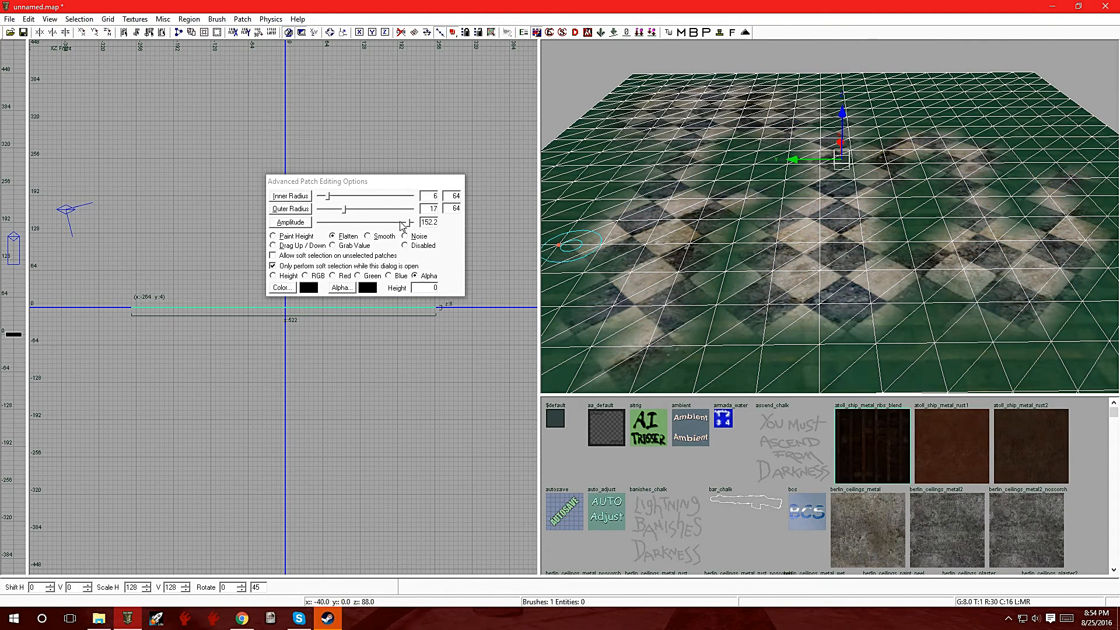
Step: Lower the brush amplitude to 0.148, flatten the alpha lightly around the patch's middle, and deselect it to view the blended floor
{"action": "left_click_drag", "start_coordinate": [410, 226], "coordinate": [350, 227]}
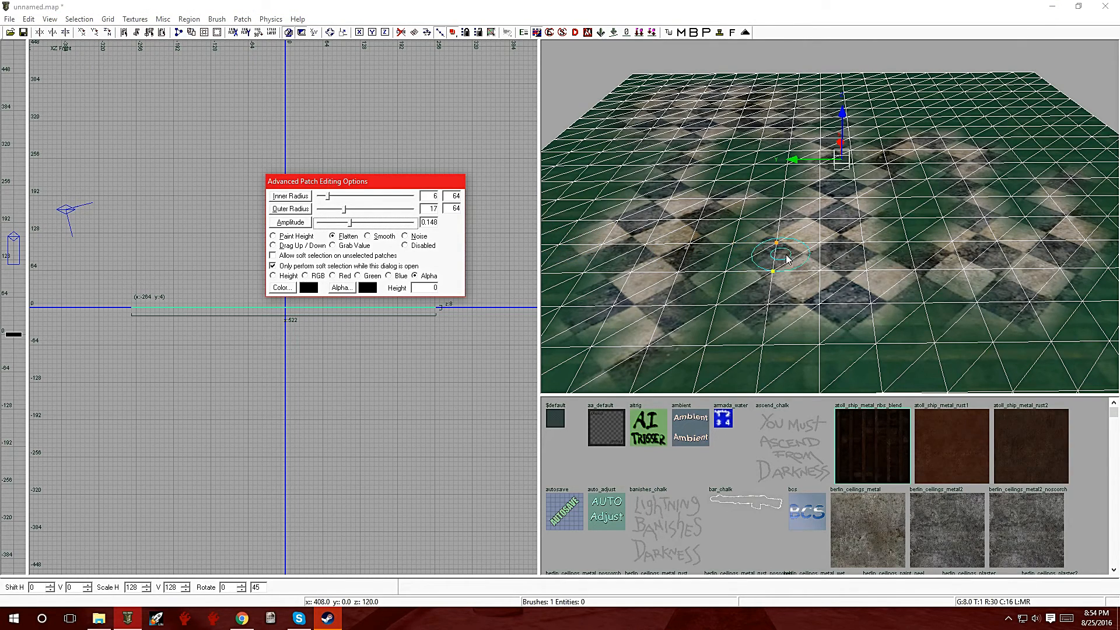
{"action": "left_click", "coordinate": [849, 251]}
{"action": "left_click", "coordinate": [848, 250]}
{"action": "mouse_move", "coordinate": [841, 262]}
{"action": "left_mouse_down"}
{"action": "mouse_move", "coordinate": [875, 276]}
{"action": "mouse_move", "coordinate": [843, 255]}
{"action": "mouse_move", "coordinate": [855, 283]}
{"action": "mouse_move", "coordinate": [877, 275]}
{"action": "mouse_move", "coordinate": [846, 274]}
{"action": "left_mouse_up"}
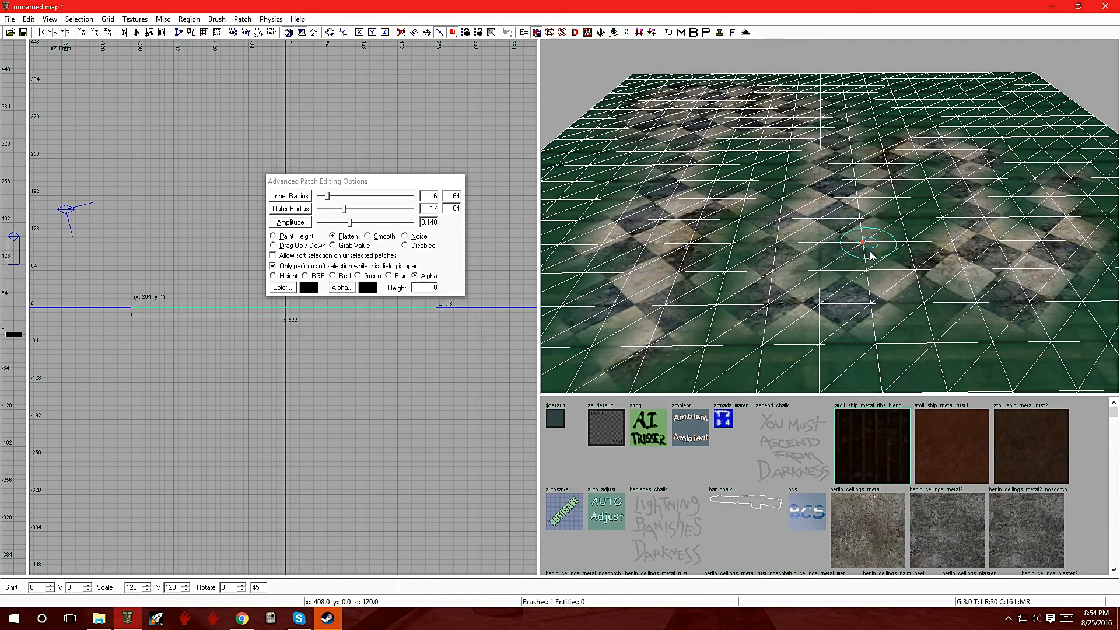
{"action": "mouse_move", "coordinate": [858, 254]}
{"action": "left_mouse_down"}
{"action": "mouse_move", "coordinate": [863, 271]}
{"action": "mouse_move", "coordinate": [877, 247]}
{"action": "mouse_move", "coordinate": [875, 261]}
{"action": "mouse_move", "coordinate": [848, 255]}
{"action": "left_mouse_up"}
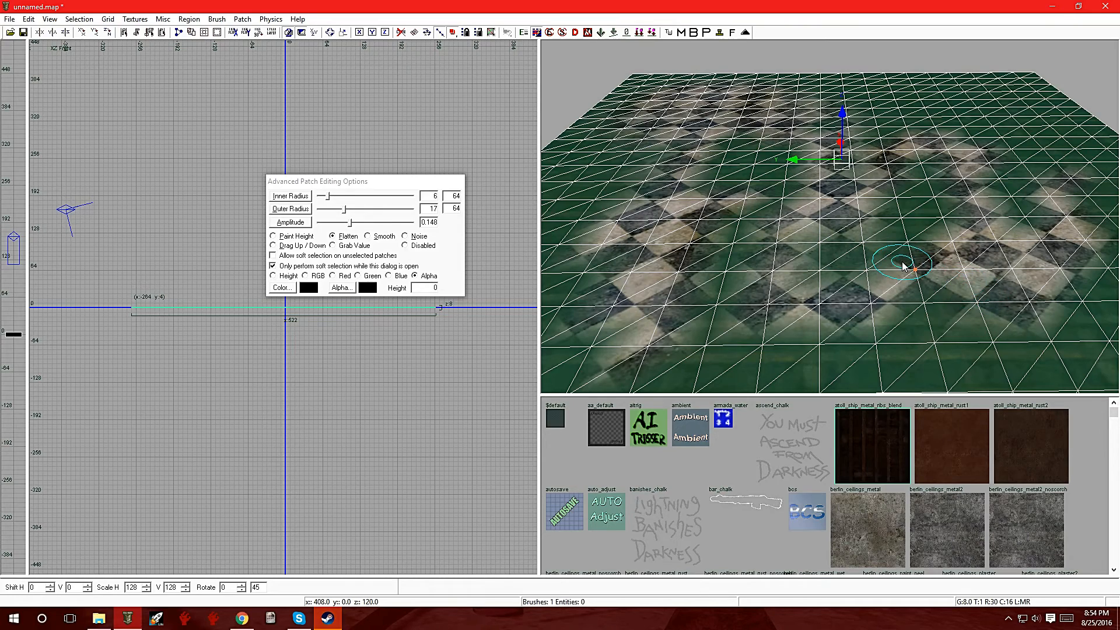
{"action": "key", "text": "Escape"}
{"action": "mouse_move", "coordinate": [853, 277]}
{"action": "right_mouse_down"}
{"action": "mouse_move", "coordinate": [855, 245]}
{"action": "mouse_move", "coordinate": [855, 275]}
{"action": "mouse_move", "coordinate": [869, 233]}
{"action": "mouse_move", "coordinate": [863, 257]}
{"action": "mouse_move", "coordinate": [846, 225]}
{"action": "mouse_move", "coordinate": [845, 295]}
{"action": "mouse_move", "coordinate": [853, 277]}
{"action": "right_mouse_up"}
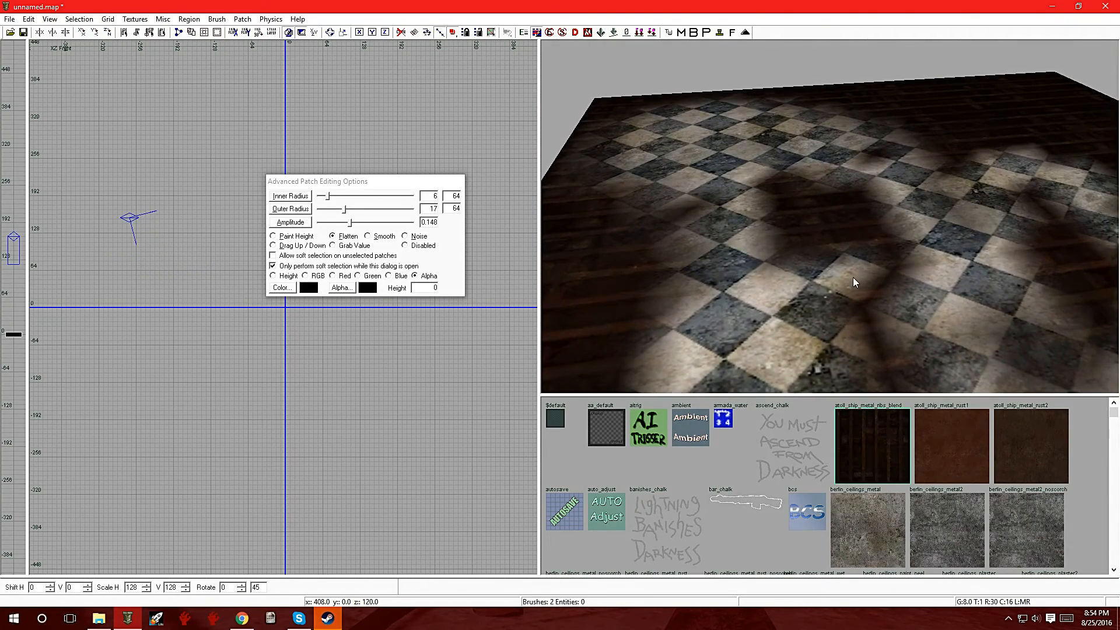
{"action": "right_click", "coordinate": [831, 209]}
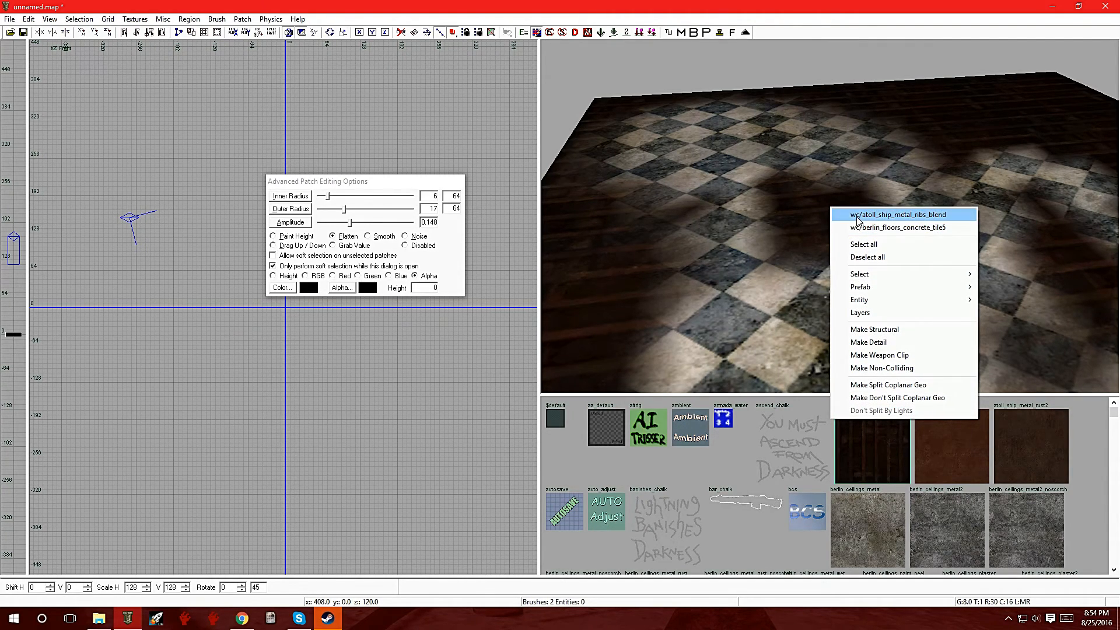
{"action": "left_click", "coordinate": [857, 216]}
{"action": "right_click", "coordinate": [722, 196]}
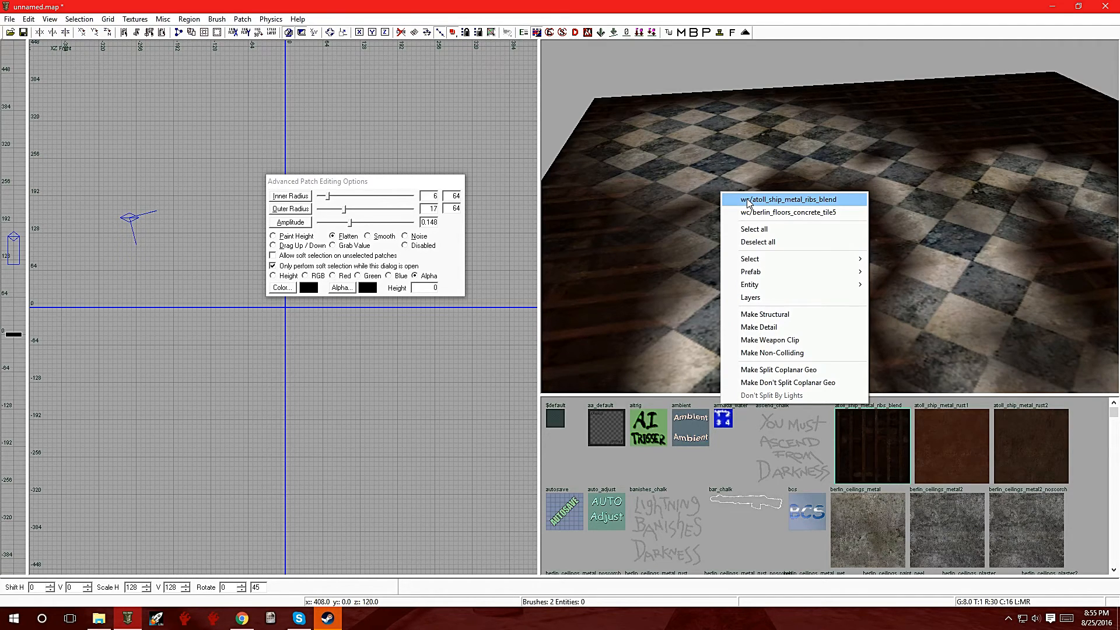
{"action": "left_click", "coordinate": [748, 200]}
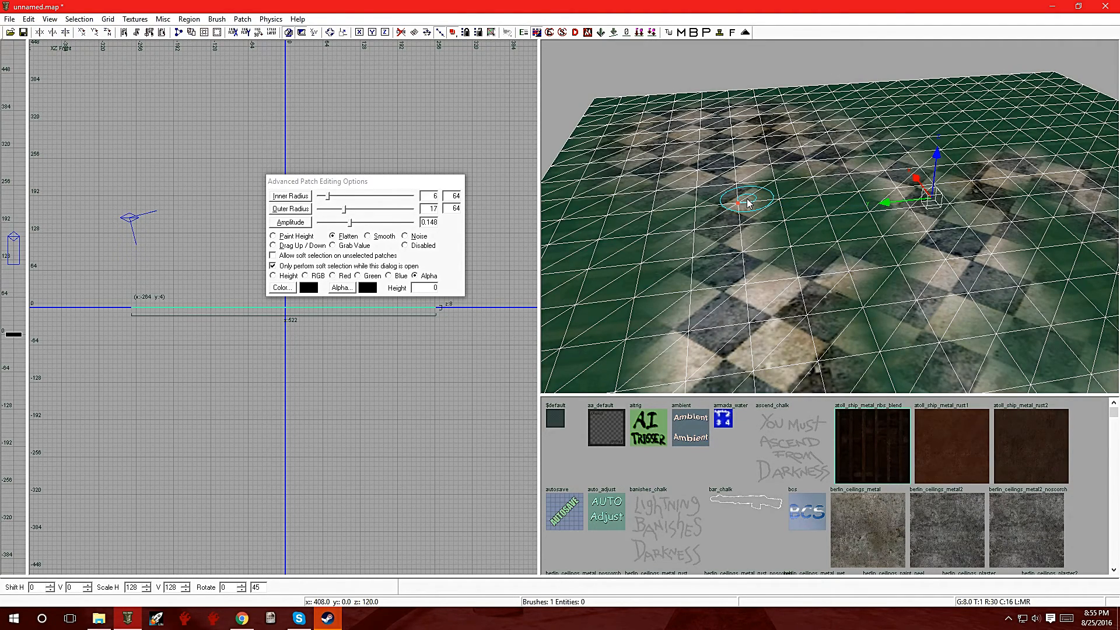
{"action": "right_click", "coordinate": [748, 203]}
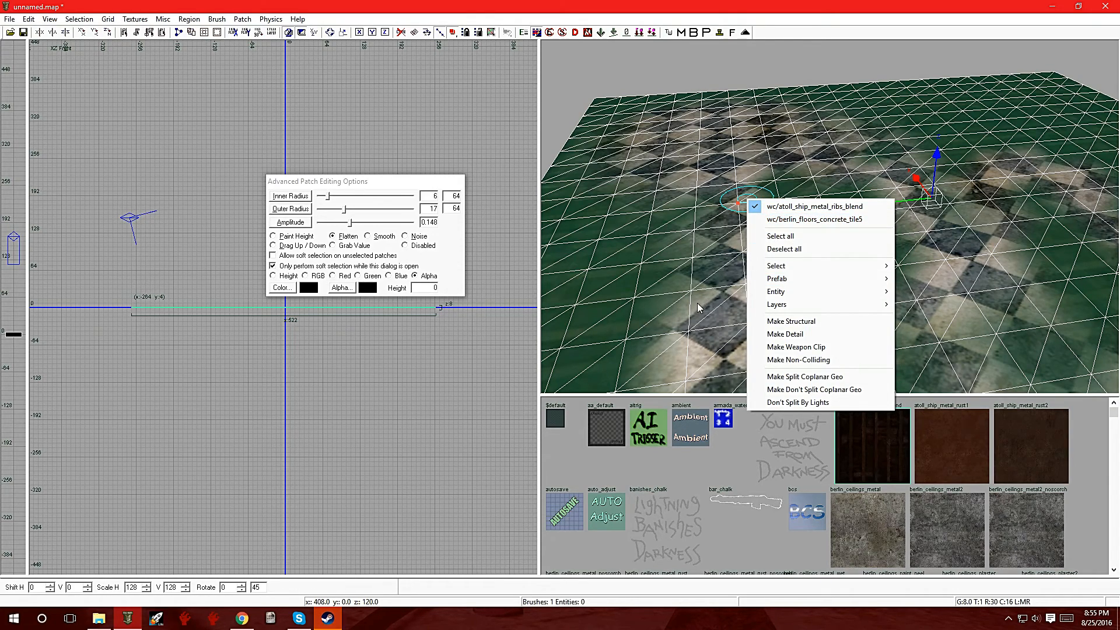
{"action": "left_click", "coordinate": [628, 271]}
{"action": "key", "text": "Escape"}
{"action": "mouse_move", "coordinate": [623, 302]}
{"action": "right_mouse_down"}
{"action": "mouse_move", "coordinate": [606, 280]}
{"action": "mouse_move", "coordinate": [624, 286]}
{"action": "mouse_move", "coordinate": [620, 326]}
{"action": "mouse_move", "coordinate": [607, 309]}
{"action": "mouse_move", "coordinate": [633, 321]}
{"action": "mouse_move", "coordinate": [624, 335]}
{"action": "mouse_move", "coordinate": [624, 306]}
{"action": "right_mouse_up"}
Step: Reselect the atoll_ship_metal_ribs_blend patch and browse the loaded textures for other terrain and rubble blend textures
{"action": "right_click", "coordinate": [768, 280]}
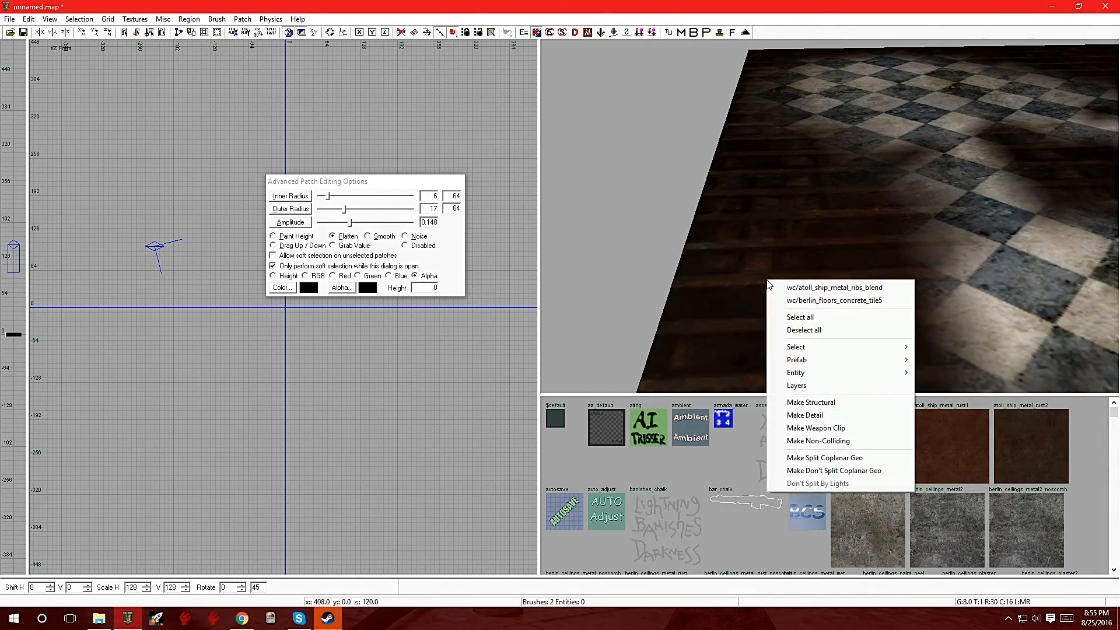
{"action": "left_click", "coordinate": [834, 287]}
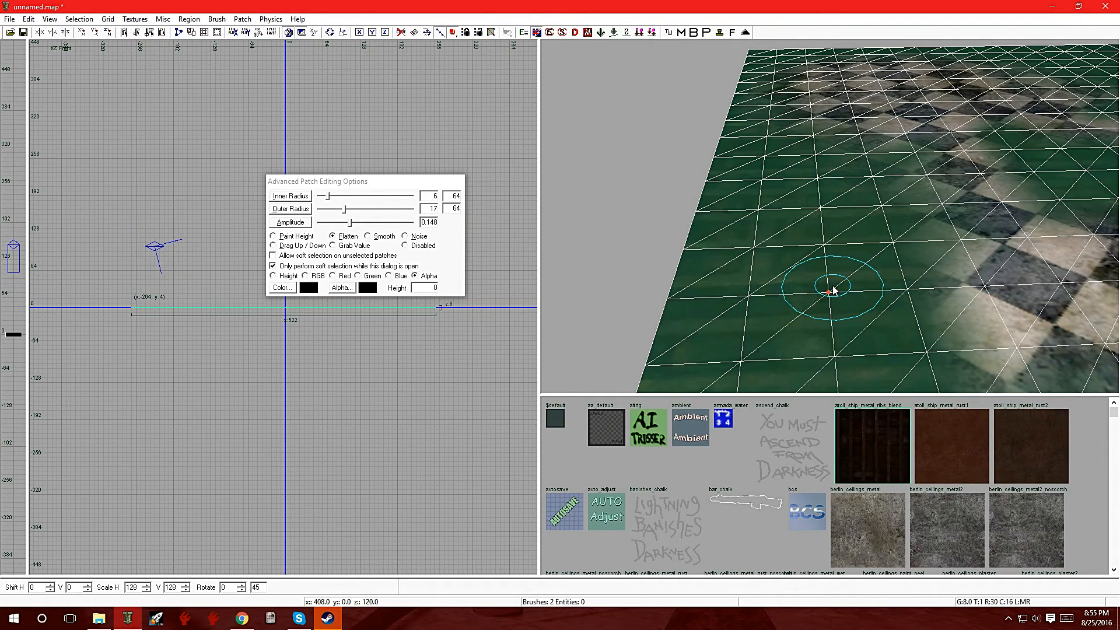
{"action": "scroll", "coordinate": [785, 526], "scroll_direction": "down", "scroll_amount": 15}
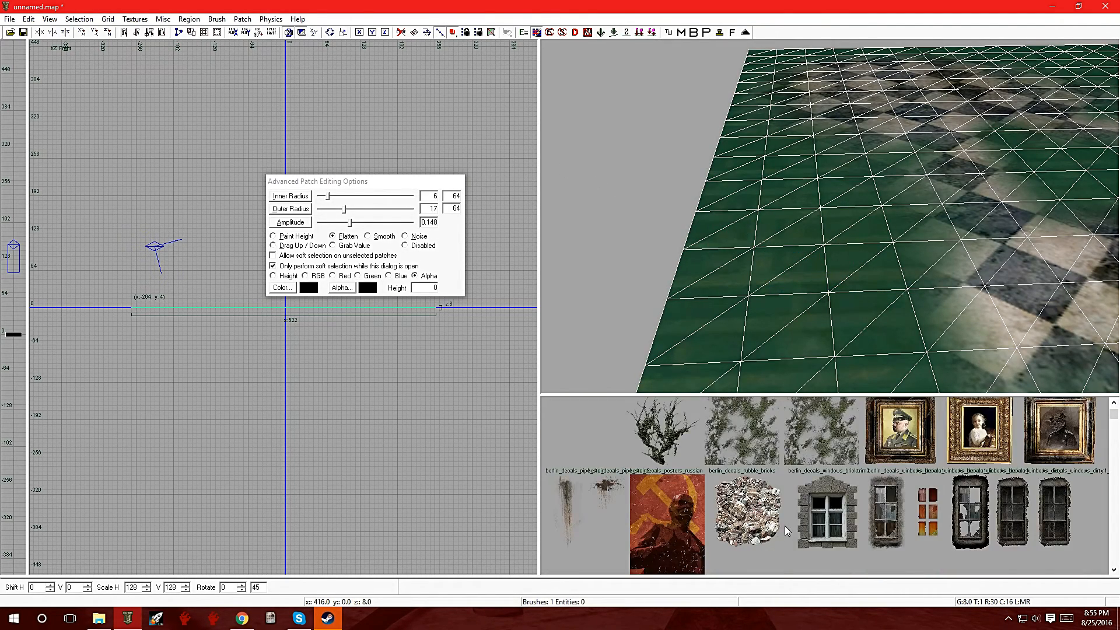
{"action": "scroll", "coordinate": [785, 526], "scroll_direction": "down", "scroll_amount": 5}
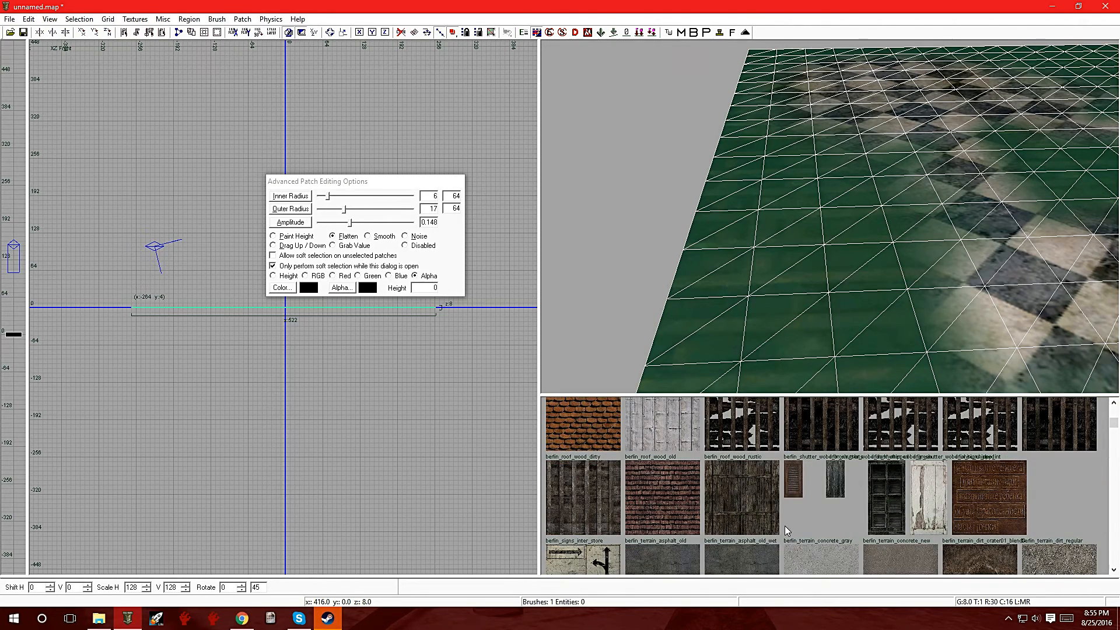
{"action": "scroll", "coordinate": [785, 526], "scroll_direction": "down", "scroll_amount": 3}
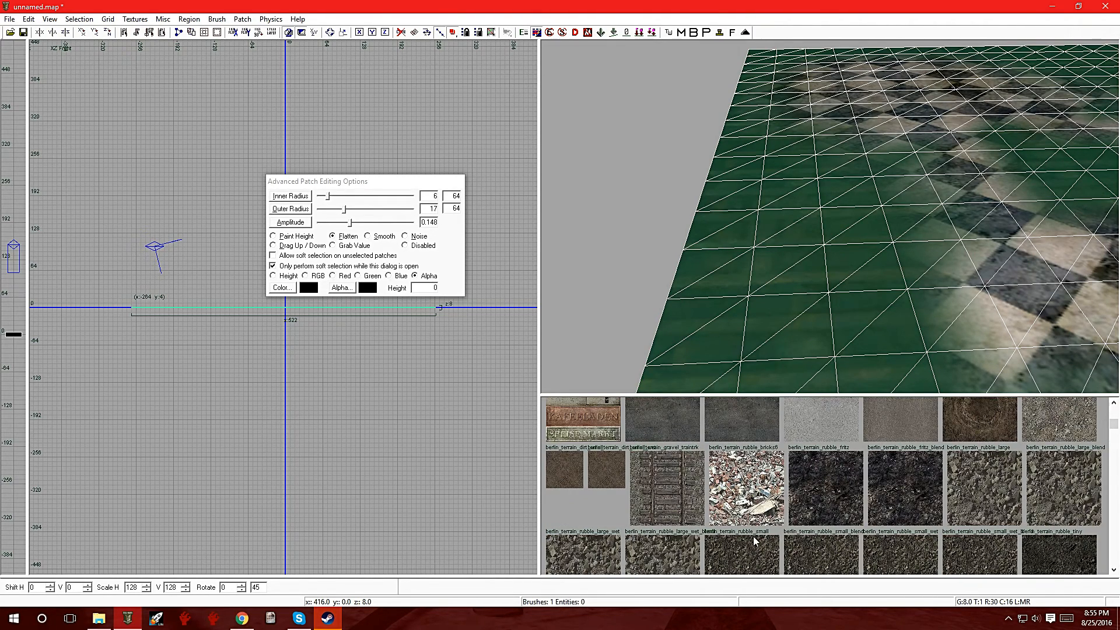
{"action": "scroll", "coordinate": [805, 538], "scroll_direction": "down", "scroll_amount": 6}
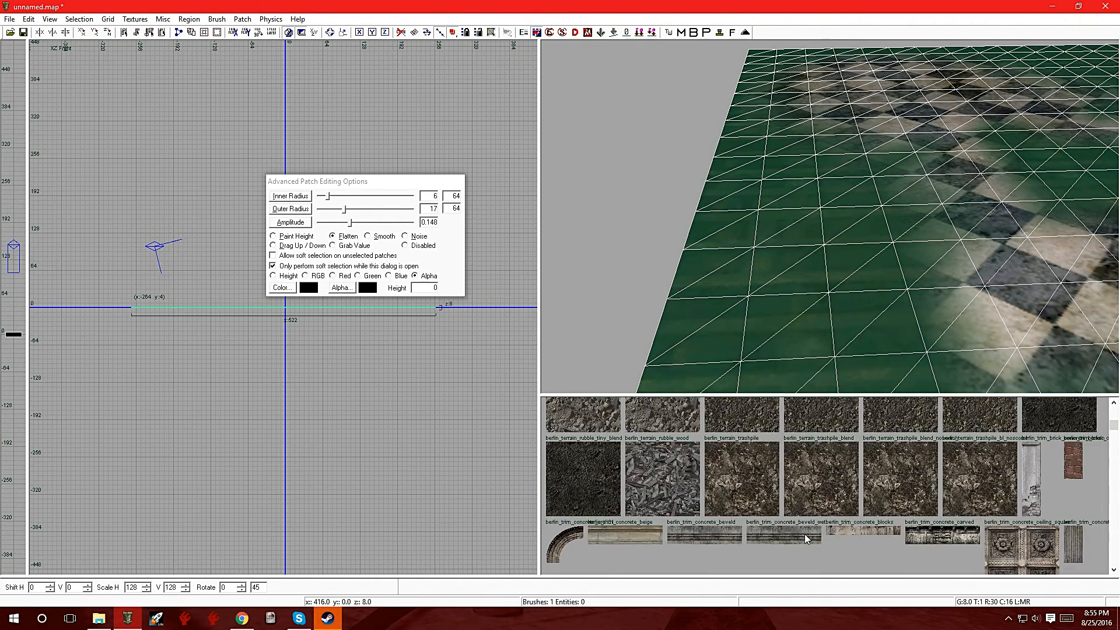
{"action": "scroll", "coordinate": [805, 538], "scroll_direction": "up", "scroll_amount": 15}
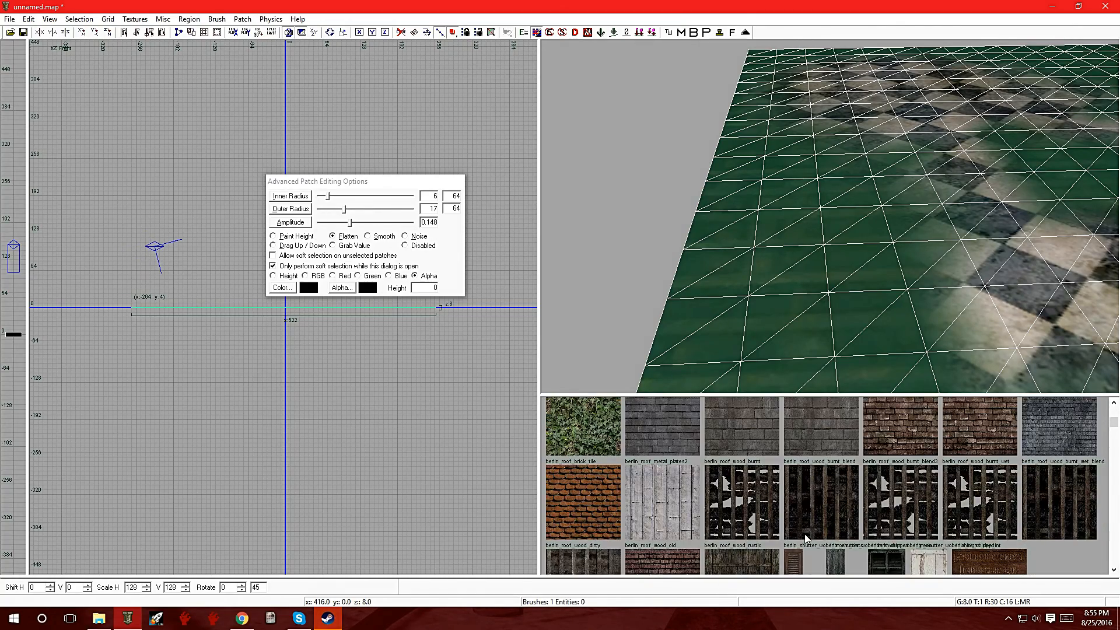
{"action": "scroll", "coordinate": [805, 538], "scroll_direction": "up", "scroll_amount": 5}
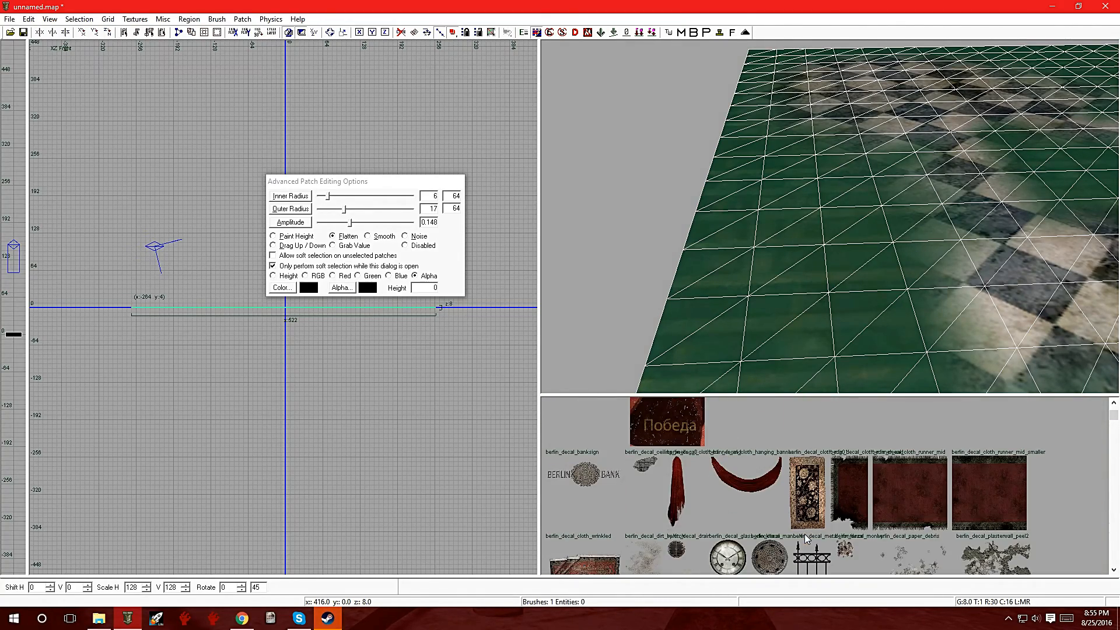
Step: Show all textures in the texture browser and look through the berlin decal textures
{"action": "left_click", "coordinate": [136, 19]}
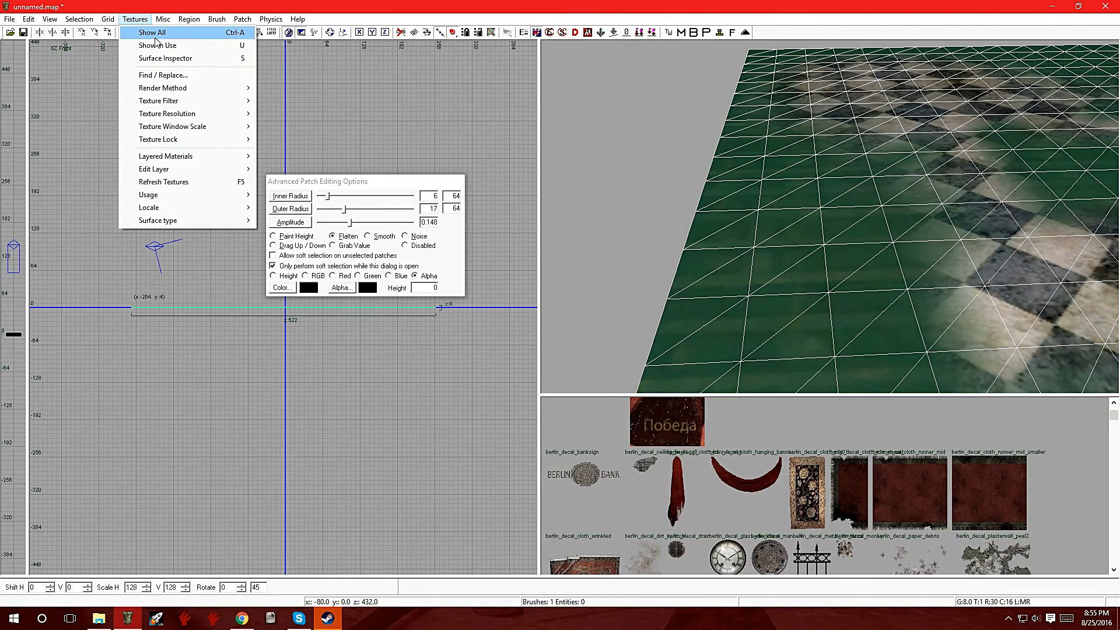
{"action": "left_click", "coordinate": [158, 33]}
{"action": "scroll", "coordinate": [838, 472], "scroll_direction": "down", "scroll_amount": 5}
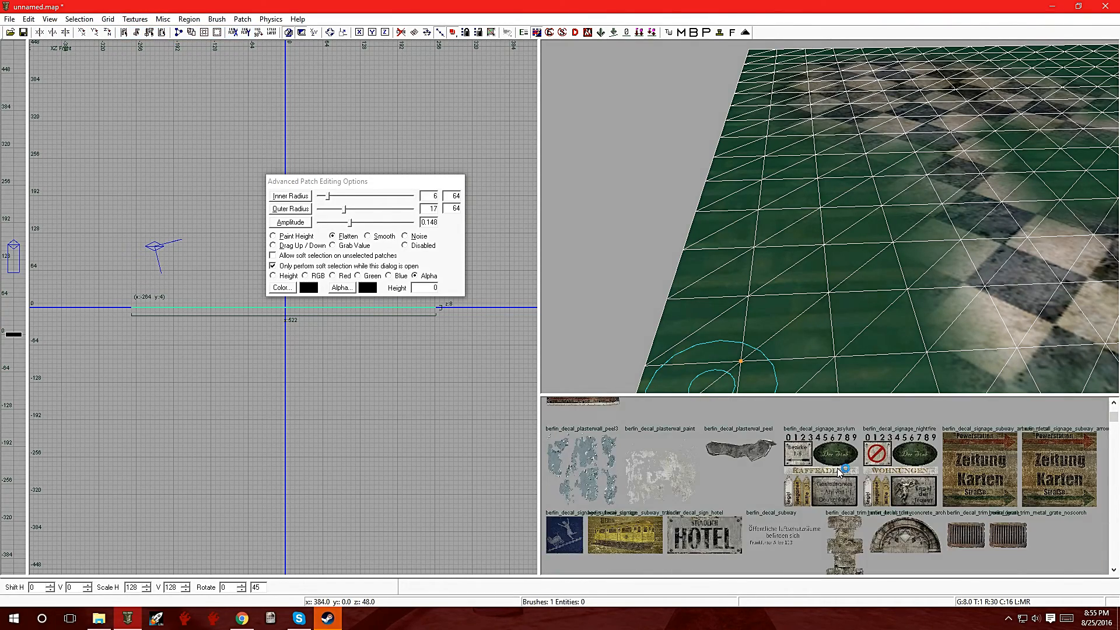
{"action": "scroll", "coordinate": [839, 470], "scroll_direction": "up", "scroll_amount": 10}
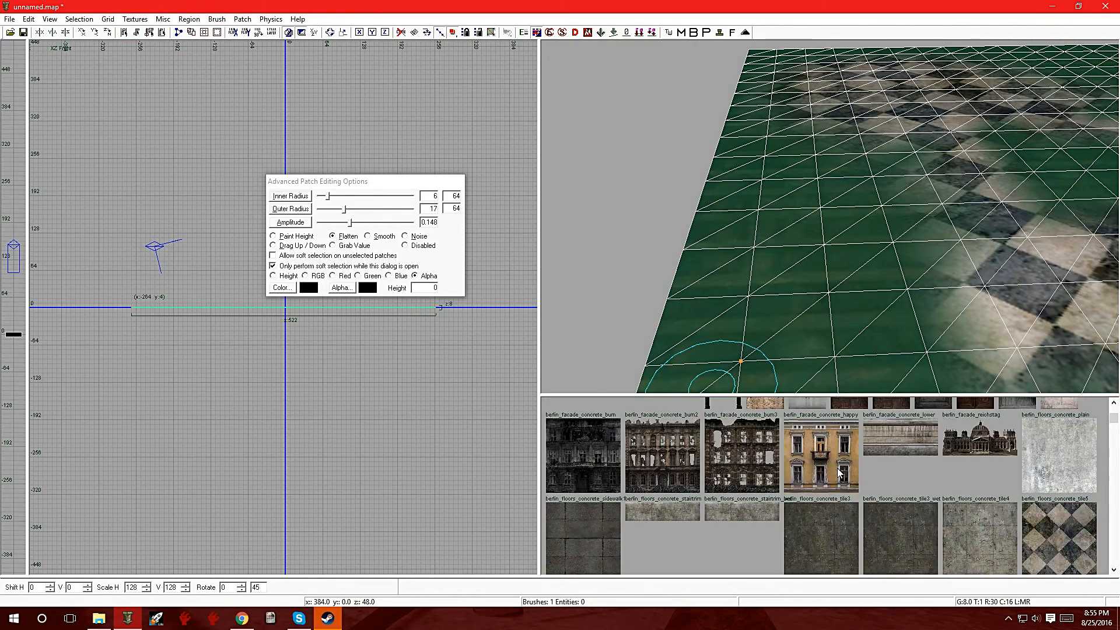
Step: Open the texture name search beside the texture browser and filter the textures by "blend"
{"action": "left_click", "coordinate": [733, 33]}
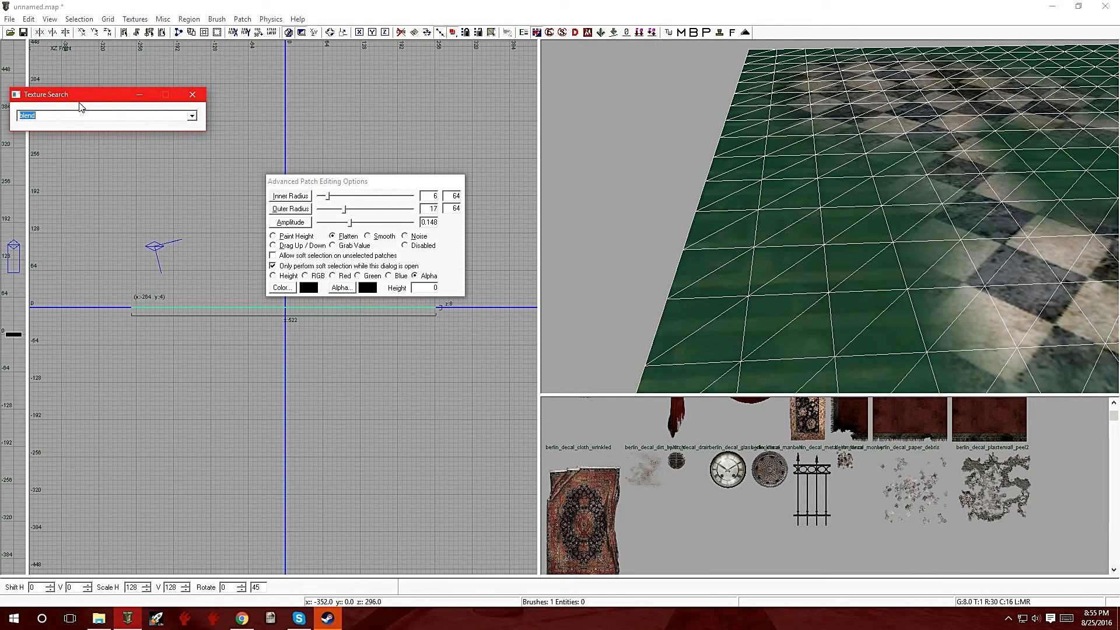
{"action": "left_click_drag", "start_coordinate": [79, 99], "coordinate": [391, 475]}
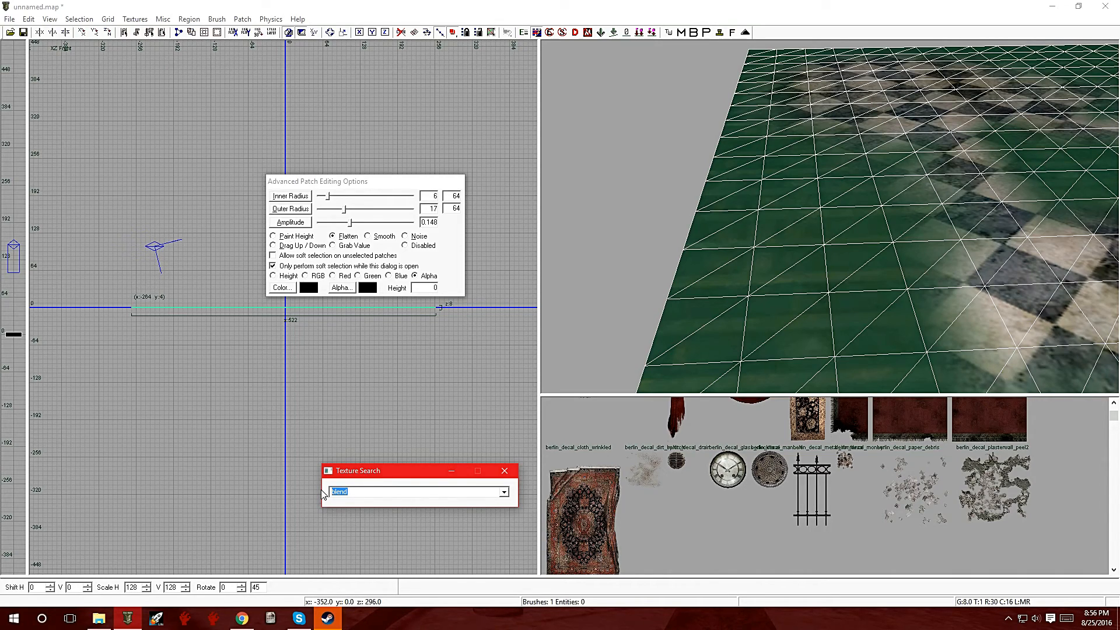
{"action": "key", "text": "BackSpace"}
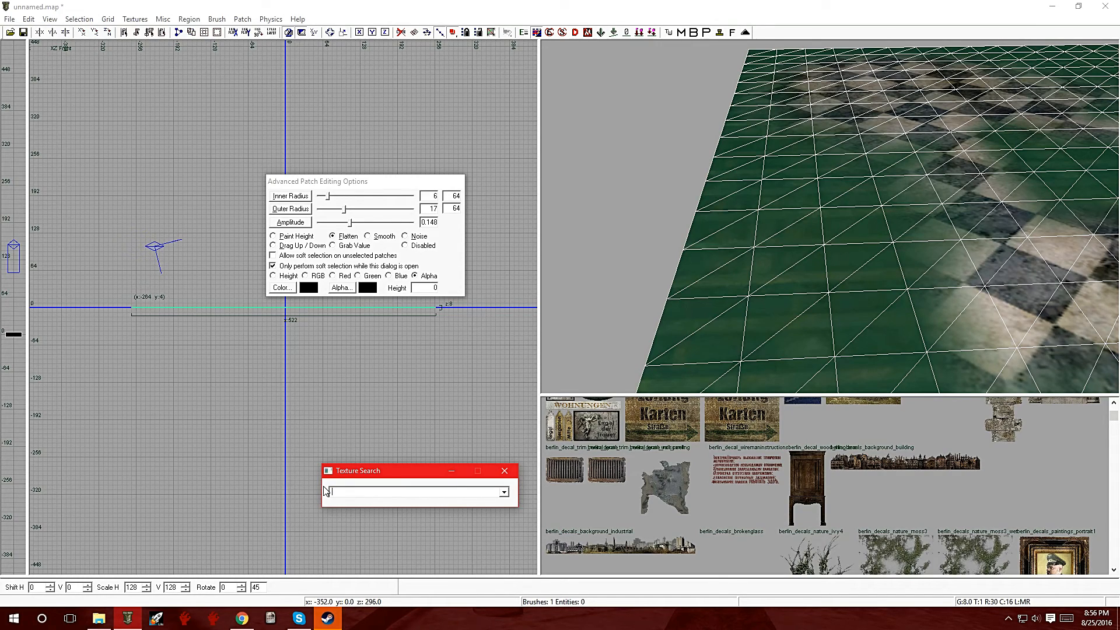
{"action": "type", "text": "b"}
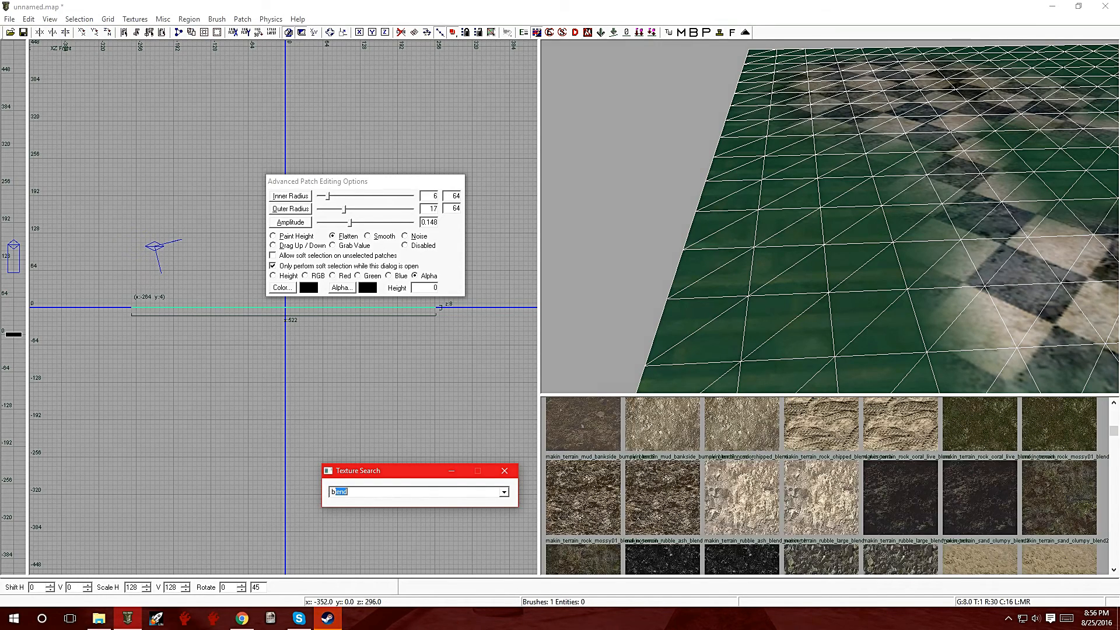
{"action": "key", "text": "BackSpace"}
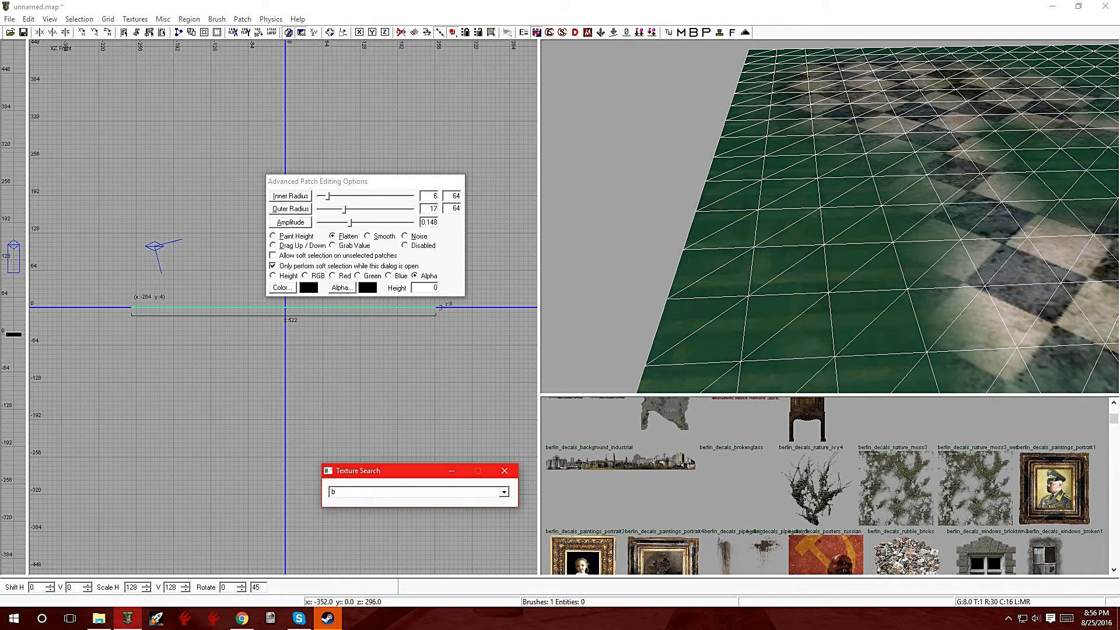
{"action": "type", "text": "lend"}
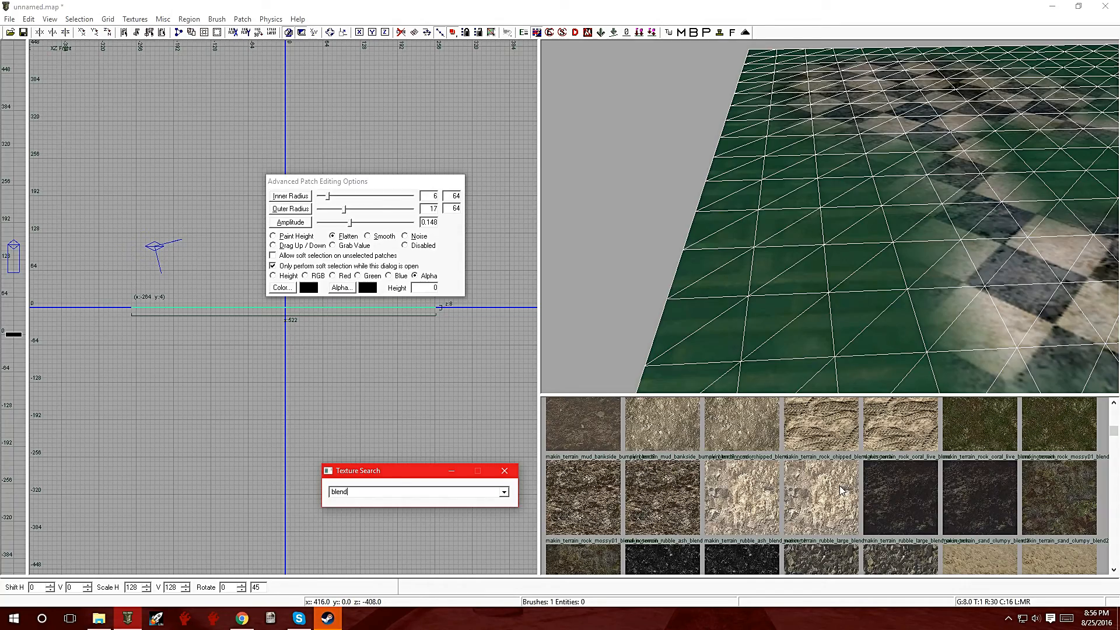
Step: Browse the filtered blend textures and apply okinawa_terrain_grass_densedmoss_blend to the selected blend patch
{"action": "scroll", "coordinate": [840, 490], "scroll_direction": "up", "scroll_amount": 10}
{"action": "scroll", "coordinate": [839, 485], "scroll_direction": "down", "scroll_amount": 10}
{"action": "scroll", "coordinate": [839, 485], "scroll_direction": "down", "scroll_amount": 5}
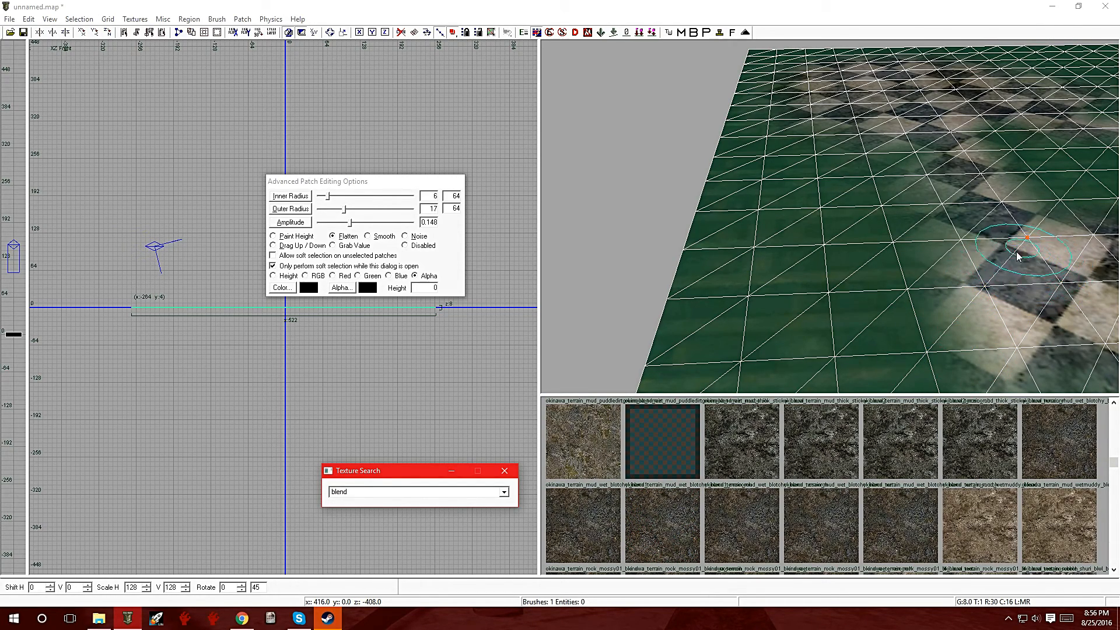
{"action": "scroll", "coordinate": [747, 509], "scroll_direction": "up", "scroll_amount": 3}
{"action": "scroll", "coordinate": [746, 508], "scroll_direction": "up", "scroll_amount": 2}
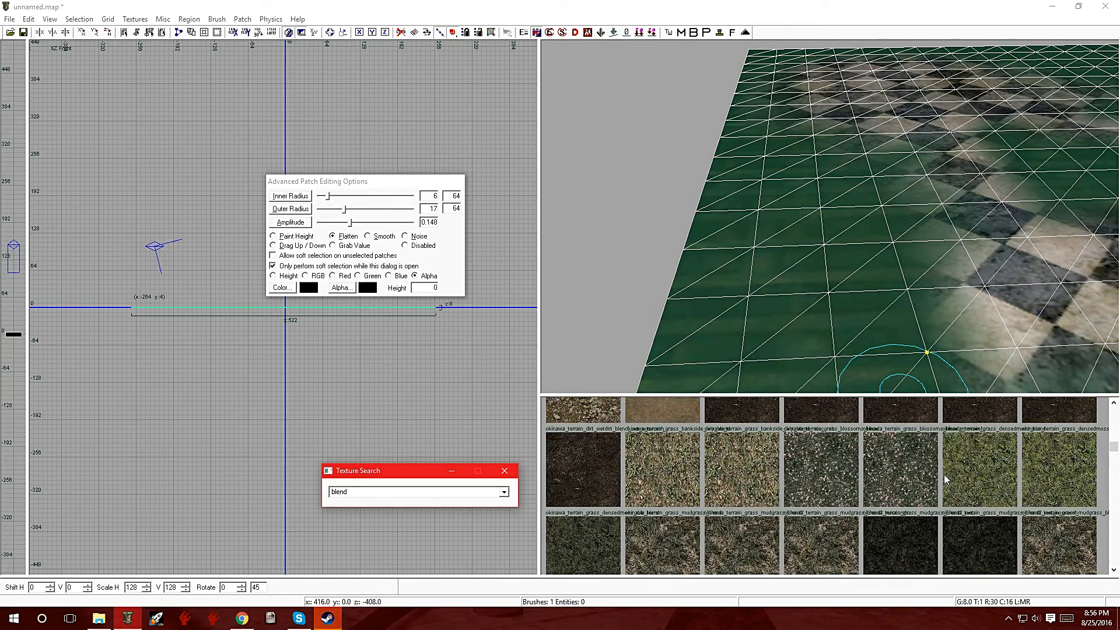
{"action": "left_click", "coordinate": [971, 463]}
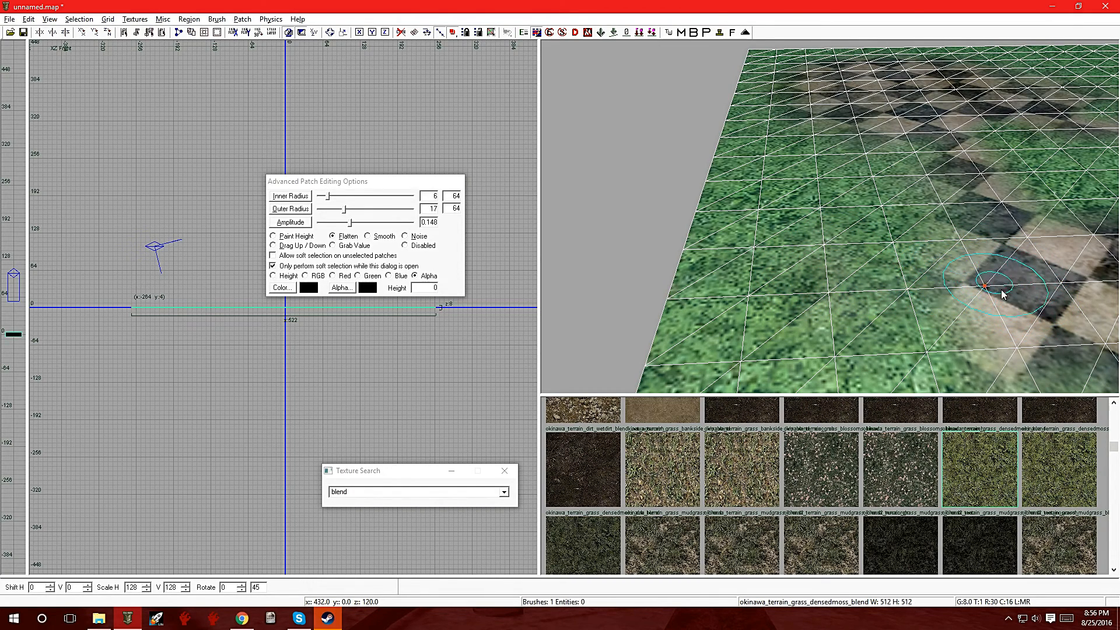
Step: Raise the brush amplitude to 6.727, flatten the grass patch's alpha across its middle to expose the tiles, and deselect it
{"action": "left_click_drag", "start_coordinate": [352, 225], "coordinate": [382, 225]}
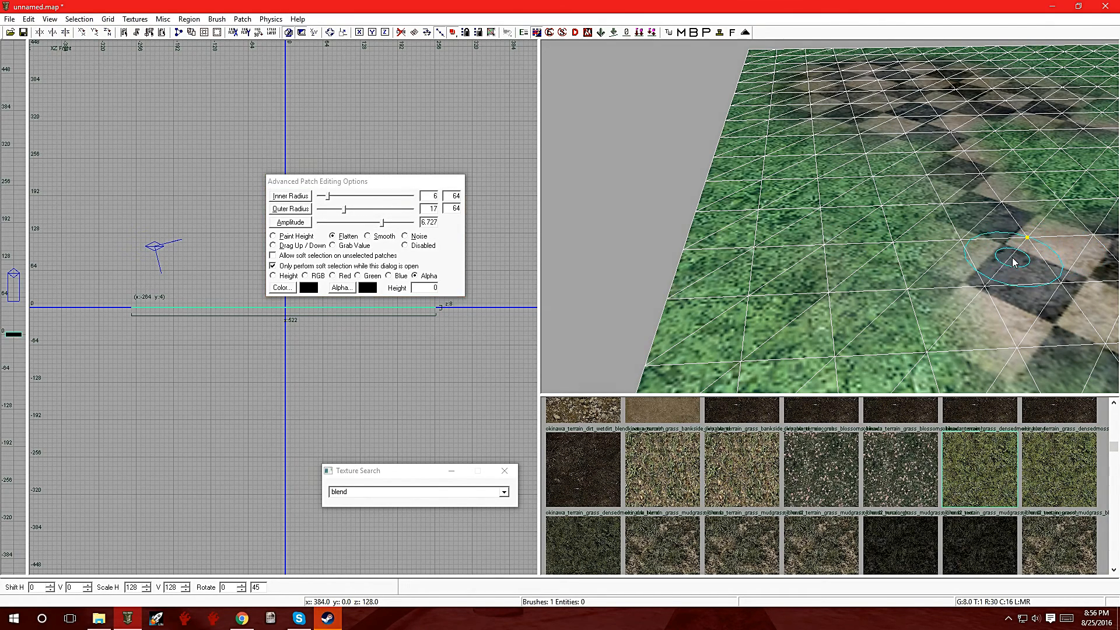
{"action": "mouse_move", "coordinate": [980, 294]}
{"action": "left_mouse_down"}
{"action": "mouse_move", "coordinate": [747, 298]}
{"action": "mouse_move", "coordinate": [796, 280]}
{"action": "mouse_move", "coordinate": [825, 221]}
{"action": "mouse_move", "coordinate": [832, 179]}
{"action": "mouse_move", "coordinate": [820, 170]}
{"action": "mouse_move", "coordinate": [890, 175]}
{"action": "mouse_move", "coordinate": [869, 182]}
{"action": "mouse_move", "coordinate": [850, 171]}
{"action": "mouse_move", "coordinate": [810, 245]}
{"action": "mouse_move", "coordinate": [770, 256]}
{"action": "mouse_move", "coordinate": [840, 350]}
{"action": "mouse_move", "coordinate": [983, 295]}
{"action": "left_mouse_up"}
{"action": "mouse_move", "coordinate": [983, 295]}
{"action": "right_mouse_down"}
{"action": "mouse_move", "coordinate": [1015, 280]}
{"action": "mouse_move", "coordinate": [968, 233]}
{"action": "mouse_move", "coordinate": [1003, 274]}
{"action": "mouse_move", "coordinate": [992, 210]}
{"action": "mouse_move", "coordinate": [1015, 250]}
{"action": "mouse_move", "coordinate": [935, 388]}
{"action": "right_mouse_up"}
{"action": "left_click_drag", "start_coordinate": [889, 397], "coordinate": [889, 461]}
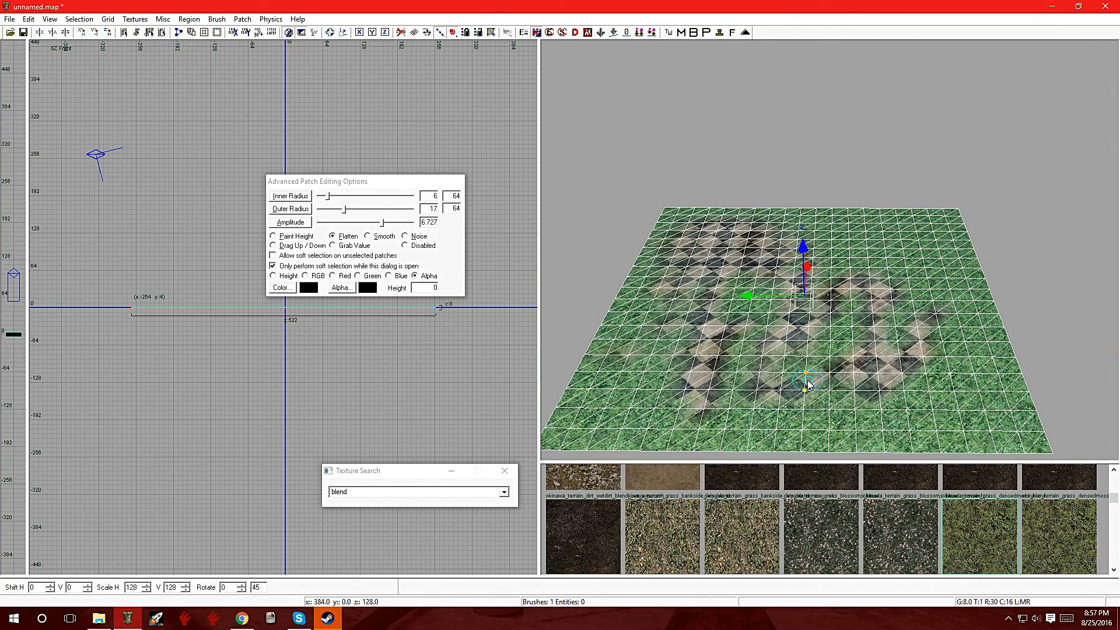
{"action": "mouse_move", "coordinate": [640, 402]}
{"action": "left_mouse_down"}
{"action": "mouse_move", "coordinate": [607, 417]}
{"action": "mouse_move", "coordinate": [884, 415]}
{"action": "mouse_move", "coordinate": [948, 402]}
{"action": "mouse_move", "coordinate": [991, 373]}
{"action": "mouse_move", "coordinate": [948, 332]}
{"action": "mouse_move", "coordinate": [960, 321]}
{"action": "mouse_move", "coordinate": [910, 247]}
{"action": "mouse_move", "coordinate": [858, 225]}
{"action": "mouse_move", "coordinate": [810, 250]}
{"action": "left_mouse_up"}
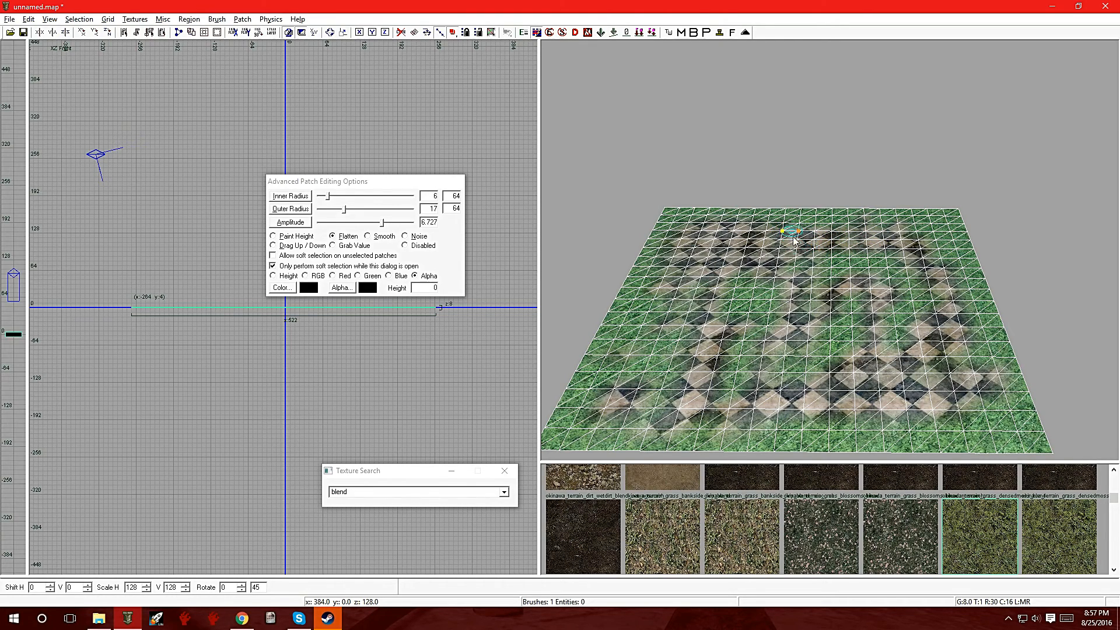
{"action": "mouse_move", "coordinate": [700, 271]}
{"action": "left_mouse_down"}
{"action": "mouse_move", "coordinate": [660, 300]}
{"action": "mouse_move", "coordinate": [665, 335]}
{"action": "mouse_move", "coordinate": [629, 365]}
{"action": "mouse_move", "coordinate": [649, 396]}
{"action": "mouse_move", "coordinate": [748, 385]}
{"action": "mouse_move", "coordinate": [751, 357]}
{"action": "mouse_move", "coordinate": [798, 359]}
{"action": "mouse_move", "coordinate": [857, 326]}
{"action": "mouse_move", "coordinate": [902, 324]}
{"action": "mouse_move", "coordinate": [913, 343]}
{"action": "mouse_move", "coordinate": [913, 289]}
{"action": "mouse_move", "coordinate": [872, 271]}
{"action": "mouse_move", "coordinate": [884, 265]}
{"action": "mouse_move", "coordinate": [823, 268]}
{"action": "mouse_move", "coordinate": [782, 325]}
{"action": "mouse_move", "coordinate": [730, 297]}
{"action": "mouse_move", "coordinate": [672, 309]}
{"action": "mouse_move", "coordinate": [777, 298]}
{"action": "mouse_move", "coordinate": [756, 308]}
{"action": "left_mouse_up"}
{"action": "right_click_drag", "start_coordinate": [822, 357], "coordinate": [844, 336]}
{"action": "key", "text": "Escape"}
Step: Select the berlin_floors_concrete_tile5 patch beneath the grass, duplicate it in place, and check the stacked layers
{"action": "right_click", "coordinate": [808, 300]}
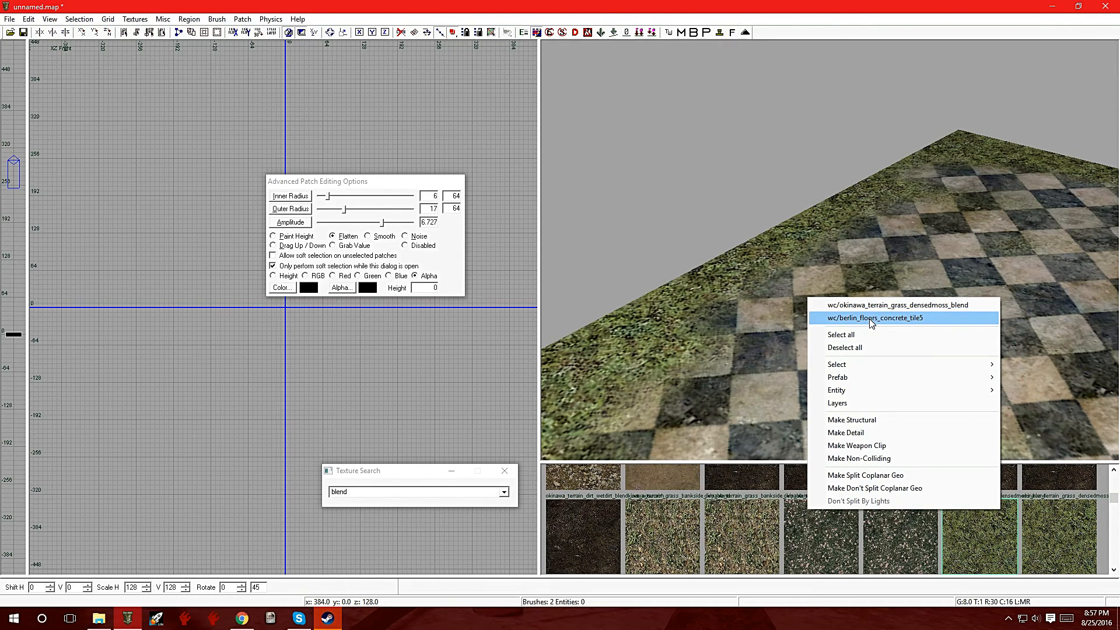
{"action": "left_click", "coordinate": [863, 262]}
{"action": "mouse_move", "coordinate": [864, 261]}
{"action": "right_mouse_down"}
{"action": "mouse_move", "coordinate": [886, 245]}
{"action": "mouse_move", "coordinate": [884, 234]}
{"action": "mouse_move", "coordinate": [865, 263]}
{"action": "right_mouse_up"}
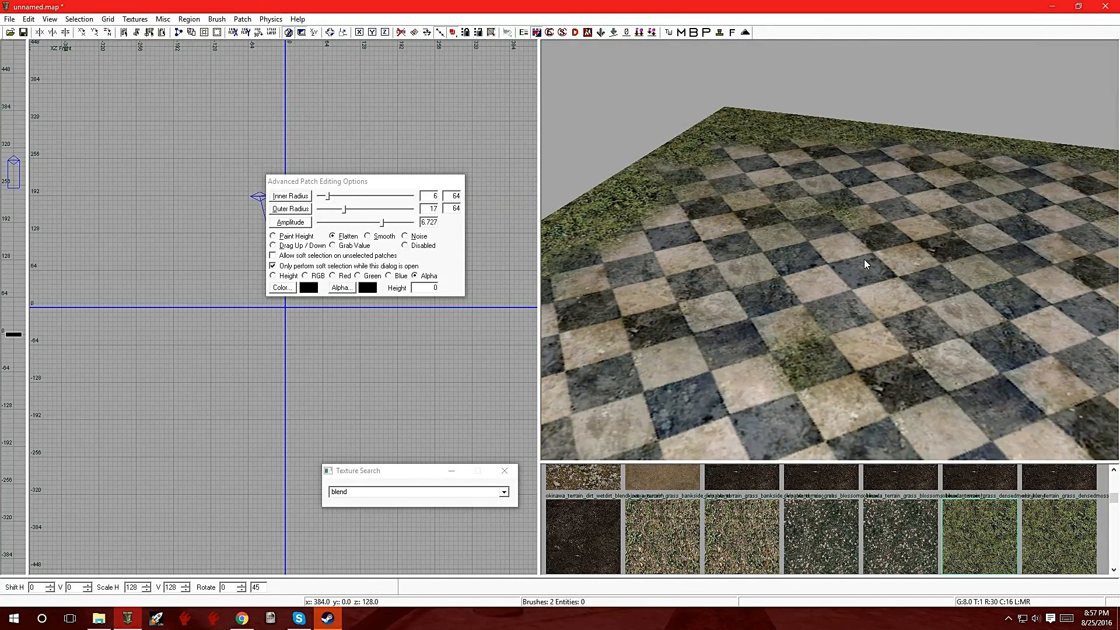
{"action": "right_click", "coordinate": [823, 261]}
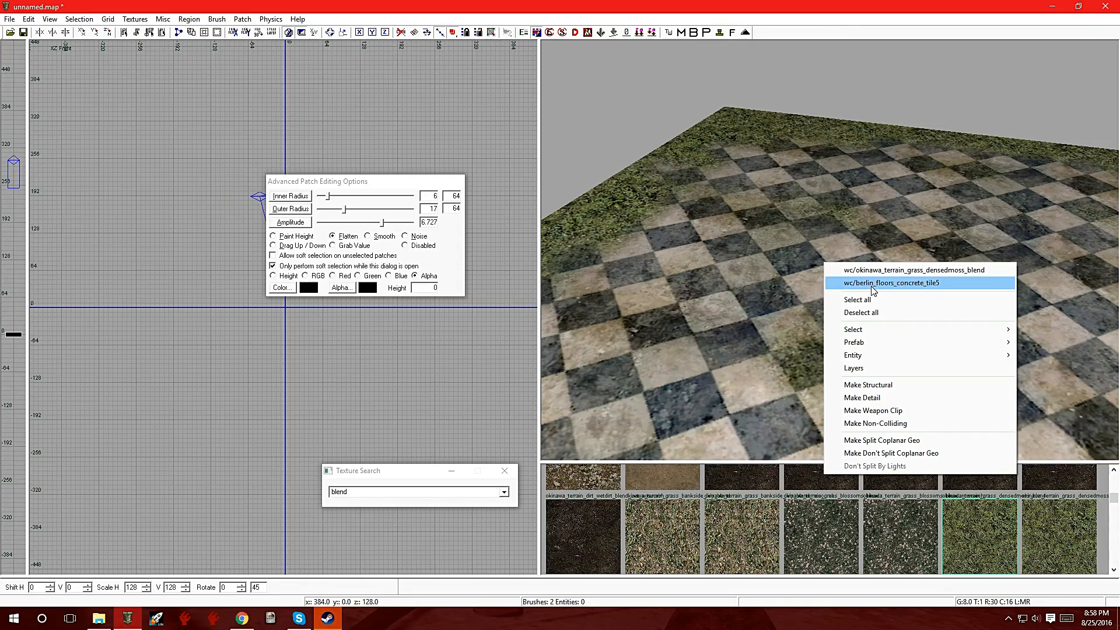
{"action": "left_click", "coordinate": [874, 286]}
{"action": "right_click_drag", "start_coordinate": [840, 296], "coordinate": [753, 356]}
{"action": "mouse_move", "coordinate": [830, 251]}
{"action": "right_mouse_down"}
{"action": "mouse_move", "coordinate": [834, 292]}
{"action": "mouse_move", "coordinate": [830, 251]}
{"action": "right_mouse_up"}
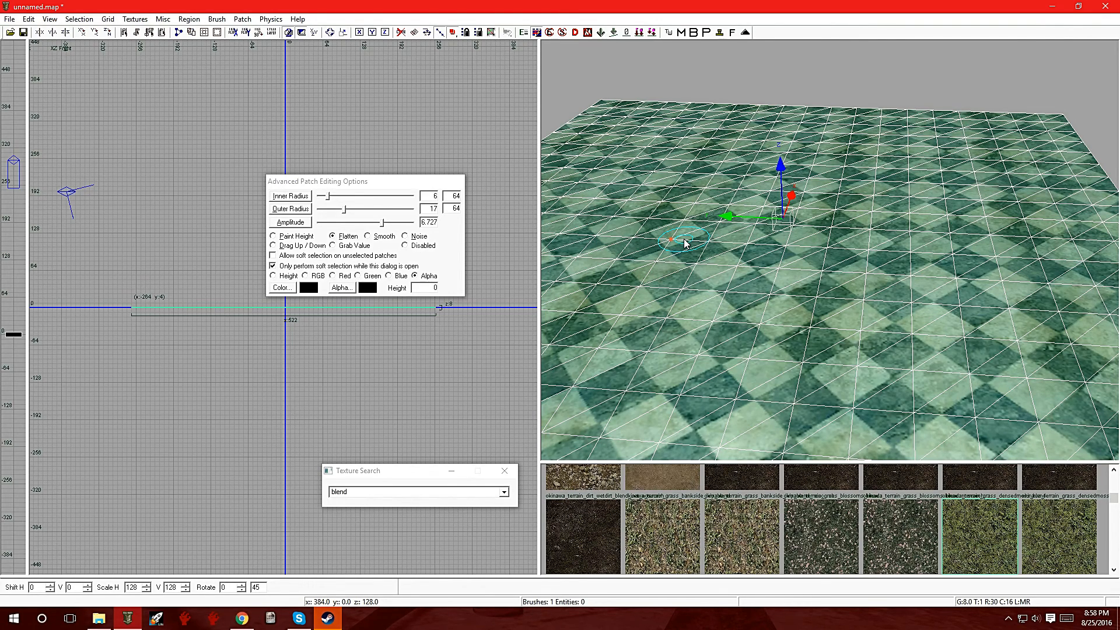
{"action": "right_click", "coordinate": [724, 301]}
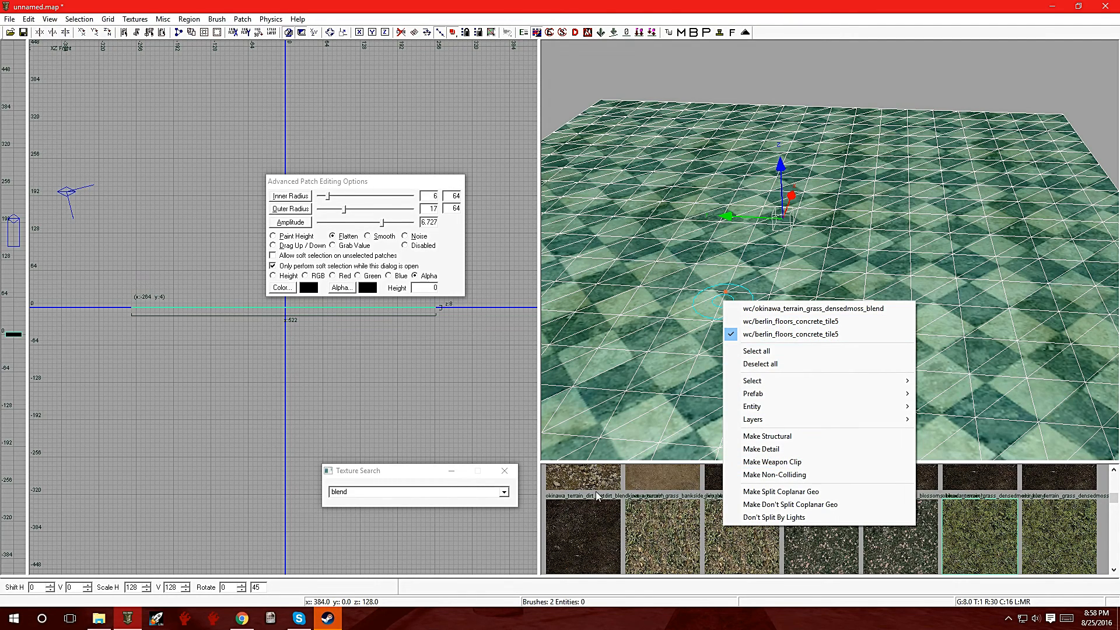
{"action": "left_click", "coordinate": [1116, 501]}
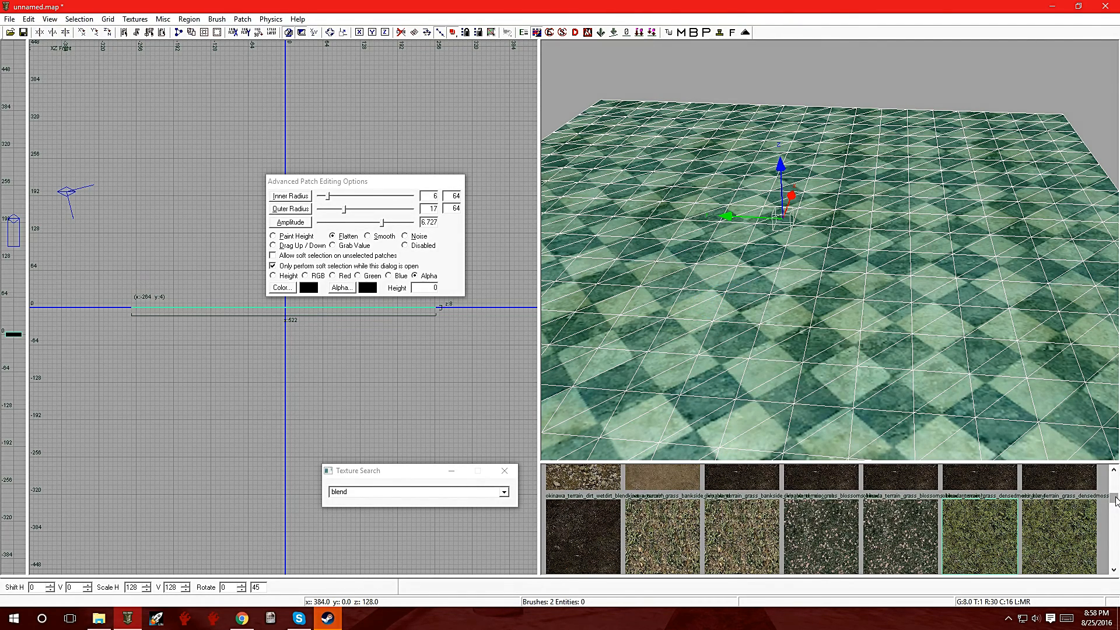
Step: Enlarge the texture browser, apply berlin_terrain_rubble_small_blend to the duplicated tile patch, and check the stacked layers
{"action": "left_click_drag", "start_coordinate": [1059, 462], "coordinate": [1057, 359]}
{"action": "left_click_drag", "start_coordinate": [1114, 421], "coordinate": [1098, 378]}
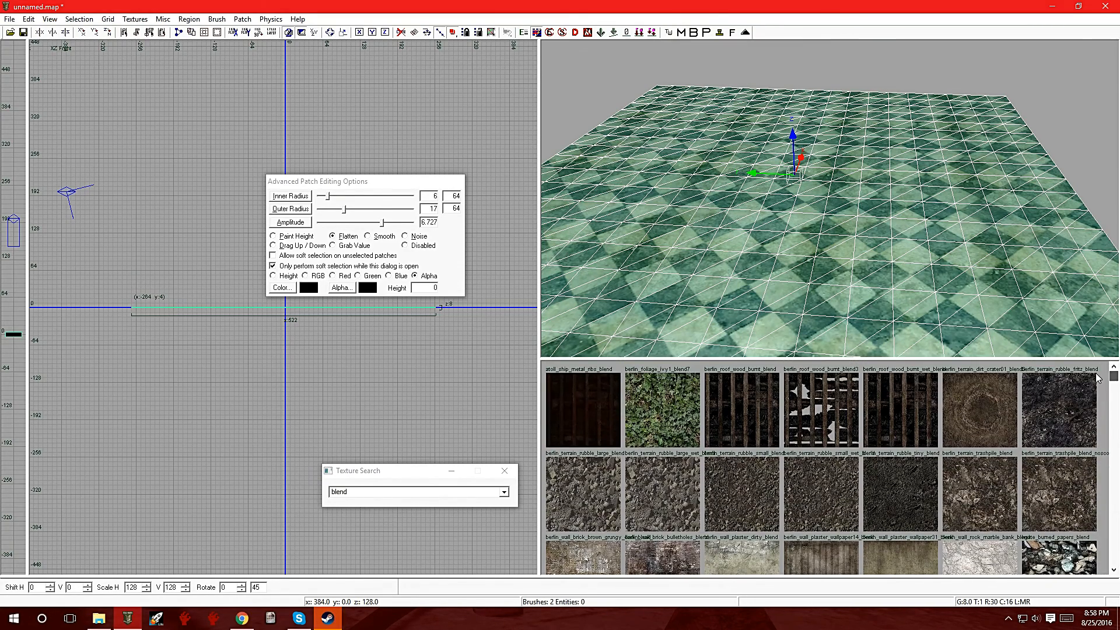
{"action": "left_click", "coordinate": [733, 501]}
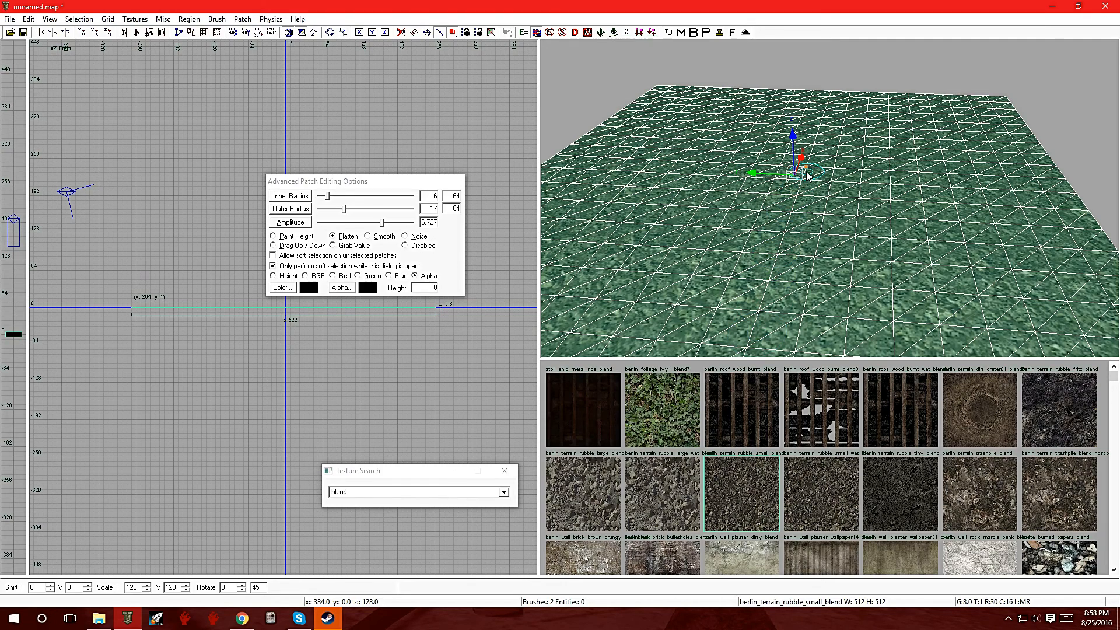
{"action": "right_click", "coordinate": [797, 238]}
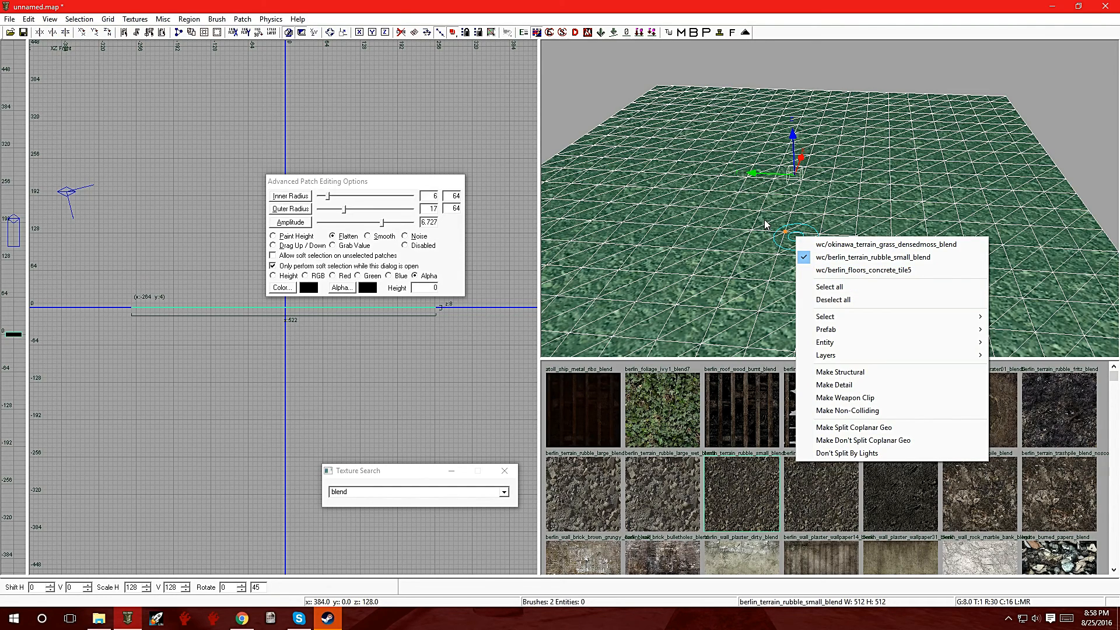
{"action": "left_click", "coordinate": [755, 299]}
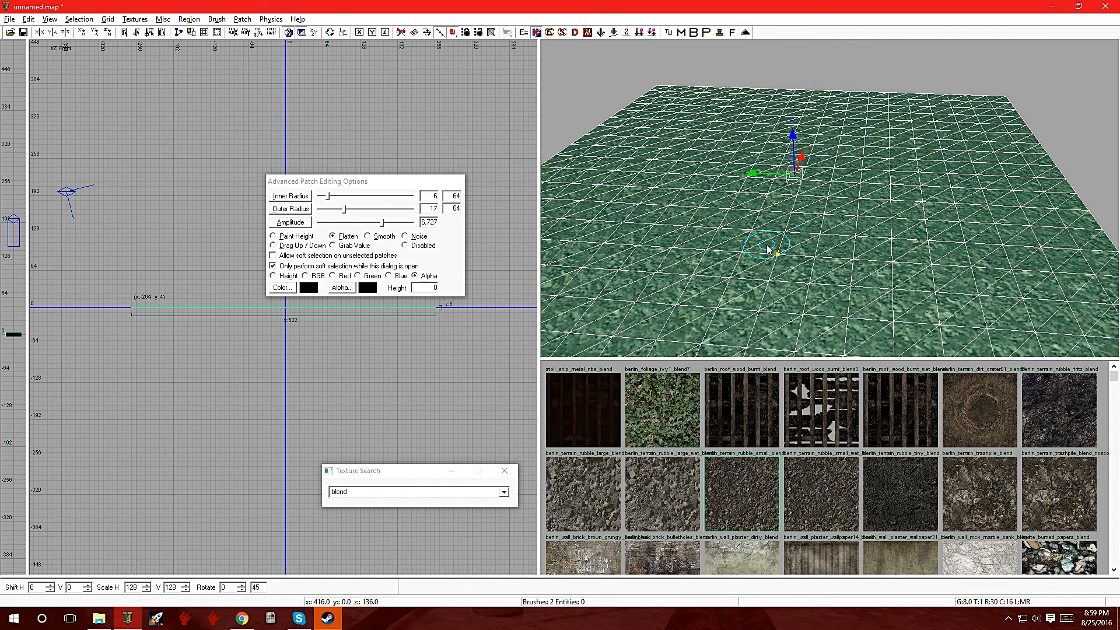
Step: Flatten the rubble patch's alpha over the middle of the floor to expose the tiles, and deselect it to view the blend
{"action": "mouse_move", "coordinate": [768, 249]}
{"action": "left_mouse_down"}
{"action": "mouse_move", "coordinate": [747, 303]}
{"action": "mouse_move", "coordinate": [792, 313]}
{"action": "mouse_move", "coordinate": [947, 307]}
{"action": "mouse_move", "coordinate": [986, 245]}
{"action": "mouse_move", "coordinate": [1003, 280]}
{"action": "mouse_move", "coordinate": [997, 304]}
{"action": "mouse_move", "coordinate": [946, 214]}
{"action": "mouse_move", "coordinate": [956, 186]}
{"action": "mouse_move", "coordinate": [946, 166]}
{"action": "mouse_move", "coordinate": [962, 147]}
{"action": "mouse_move", "coordinate": [947, 133]}
{"action": "mouse_move", "coordinate": [852, 139]}
{"action": "mouse_move", "coordinate": [677, 195]}
{"action": "mouse_move", "coordinate": [665, 285]}
{"action": "mouse_move", "coordinate": [595, 274]}
{"action": "mouse_move", "coordinate": [775, 201]}
{"action": "mouse_move", "coordinate": [855, 208]}
{"action": "mouse_move", "coordinate": [910, 193]}
{"action": "mouse_move", "coordinate": [1035, 204]}
{"action": "mouse_move", "coordinate": [1059, 187]}
{"action": "mouse_move", "coordinate": [1049, 248]}
{"action": "mouse_move", "coordinate": [1085, 275]}
{"action": "mouse_move", "coordinate": [1096, 245]}
{"action": "mouse_move", "coordinate": [1044, 187]}
{"action": "mouse_move", "coordinate": [1012, 182]}
{"action": "mouse_move", "coordinate": [1006, 116]}
{"action": "mouse_move", "coordinate": [1026, 182]}
{"action": "mouse_move", "coordinate": [958, 229]}
{"action": "left_mouse_up"}
{"action": "key", "text": "Escape"}
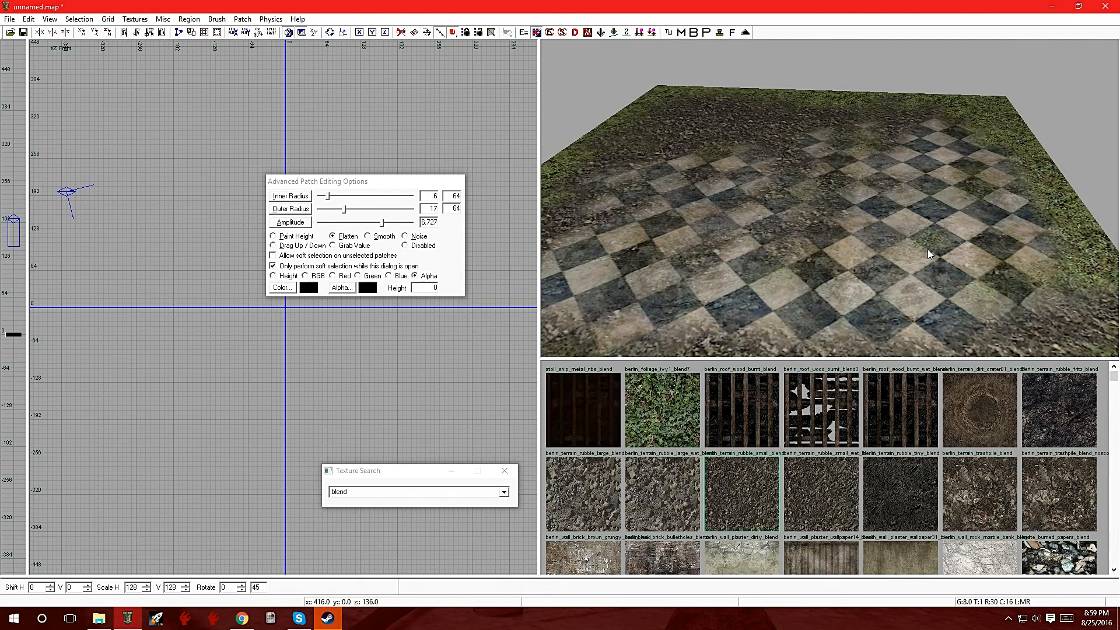
{"action": "mouse_move", "coordinate": [938, 222]}
{"action": "right_mouse_down"}
{"action": "mouse_move", "coordinate": [922, 181]}
{"action": "mouse_move", "coordinate": [875, 195]}
{"action": "mouse_move", "coordinate": [927, 225]}
{"action": "mouse_move", "coordinate": [934, 245]}
{"action": "mouse_move", "coordinate": [922, 198]}
{"action": "mouse_move", "coordinate": [872, 201]}
{"action": "mouse_move", "coordinate": [951, 239]}
{"action": "mouse_move", "coordinate": [881, 181]}
{"action": "mouse_move", "coordinate": [863, 216]}
{"action": "mouse_move", "coordinate": [904, 205]}
{"action": "mouse_move", "coordinate": [892, 233]}
{"action": "mouse_move", "coordinate": [881, 169]}
{"action": "mouse_move", "coordinate": [887, 205]}
{"action": "mouse_move", "coordinate": [858, 201]}
{"action": "mouse_move", "coordinate": [895, 228]}
{"action": "mouse_move", "coordinate": [863, 210]}
{"action": "mouse_move", "coordinate": [892, 233]}
{"action": "mouse_move", "coordinate": [875, 236]}
{"action": "mouse_move", "coordinate": [939, 201]}
{"action": "mouse_move", "coordinate": [937, 145]}
{"action": "right_mouse_up"}
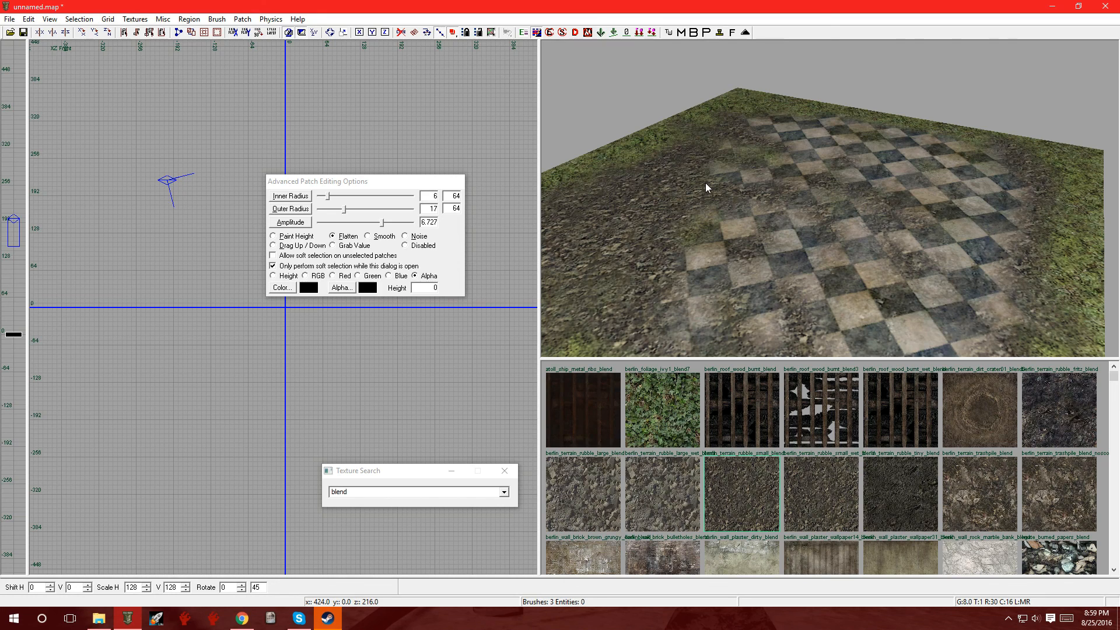
Step: Select and delete the stacked grass, rubble and tile patches one after another to clear the map
{"action": "left_click", "coordinate": [743, 164], "text": "shift"}
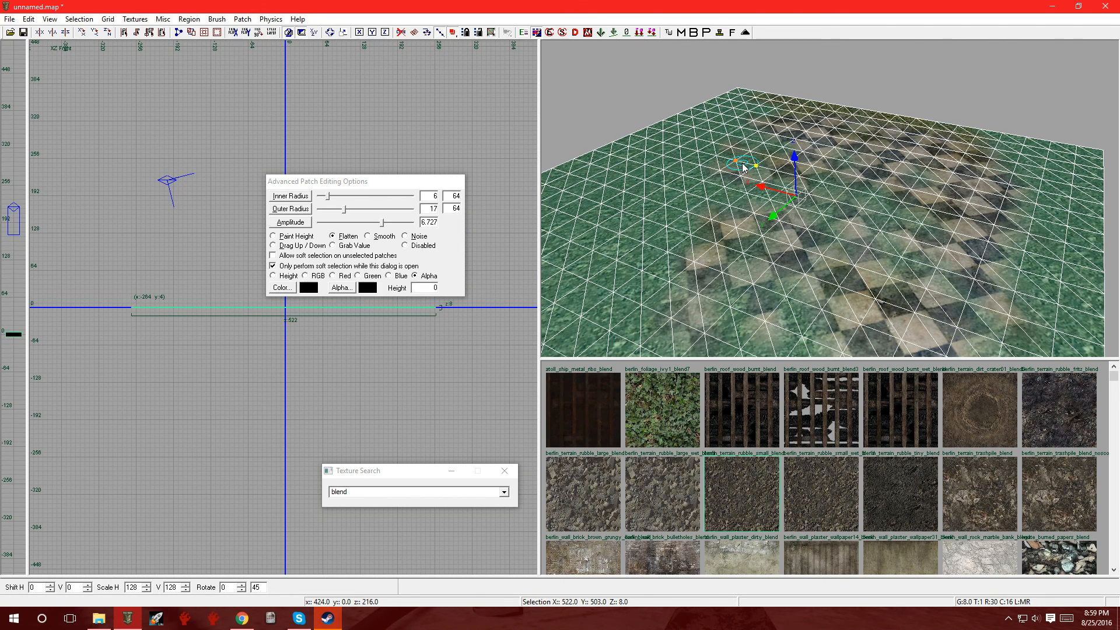
{"action": "left_click", "coordinate": [743, 163], "text": "shift"}
{"action": "left_click", "coordinate": [743, 163], "text": "shift"}
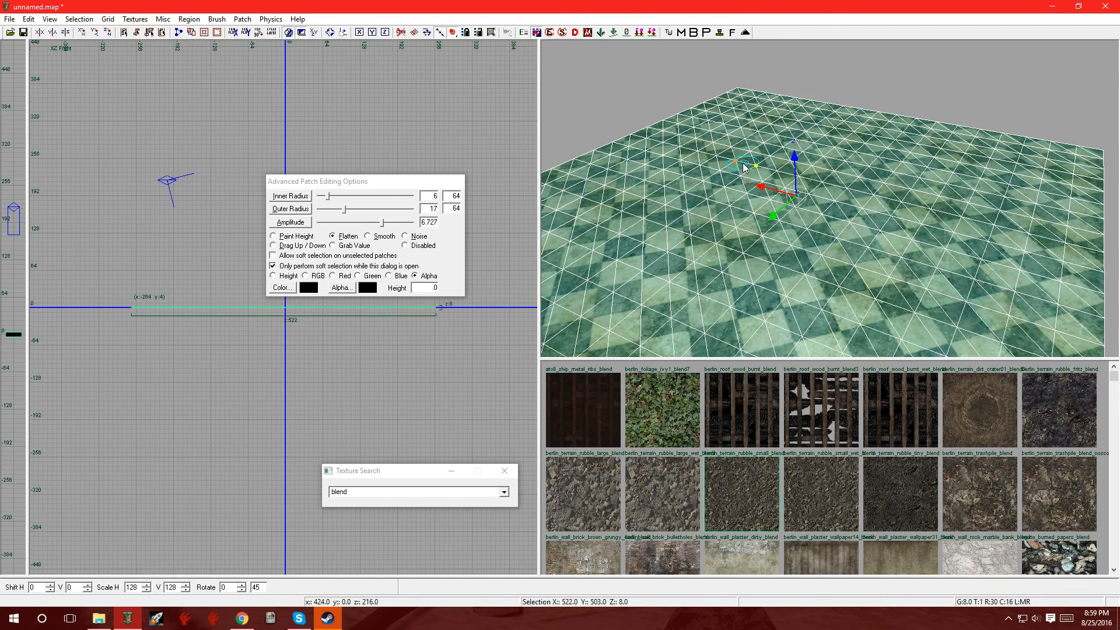
{"action": "left_click", "coordinate": [743, 165], "text": "shift"}
{"action": "left_click", "coordinate": [744, 165], "text": "shift"}
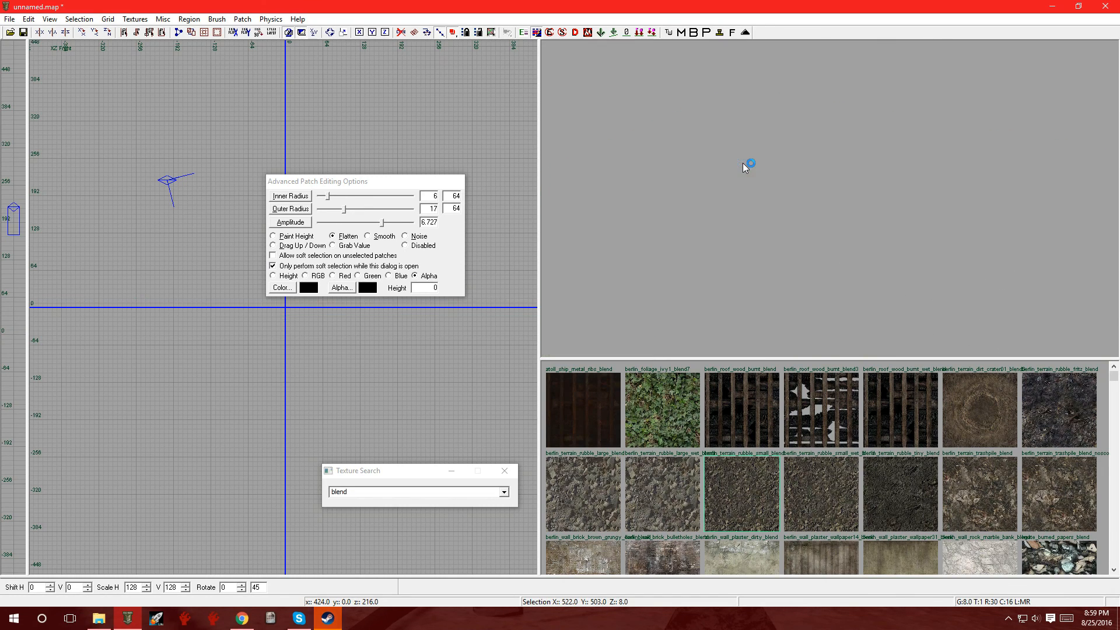